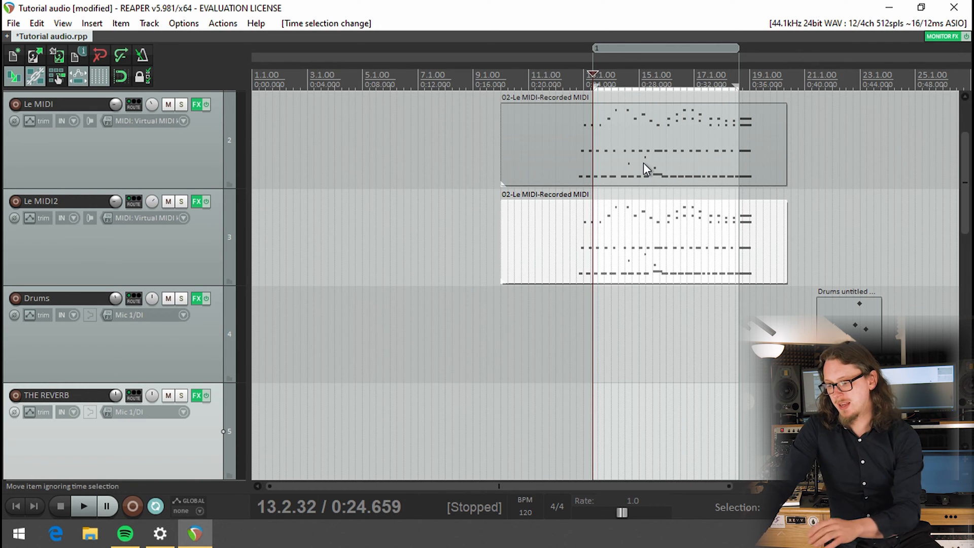
# Step: Audition the looped section and widen the time selection to span the whole Dark_Tranquility.mp3 item
pyautogui.press('space')
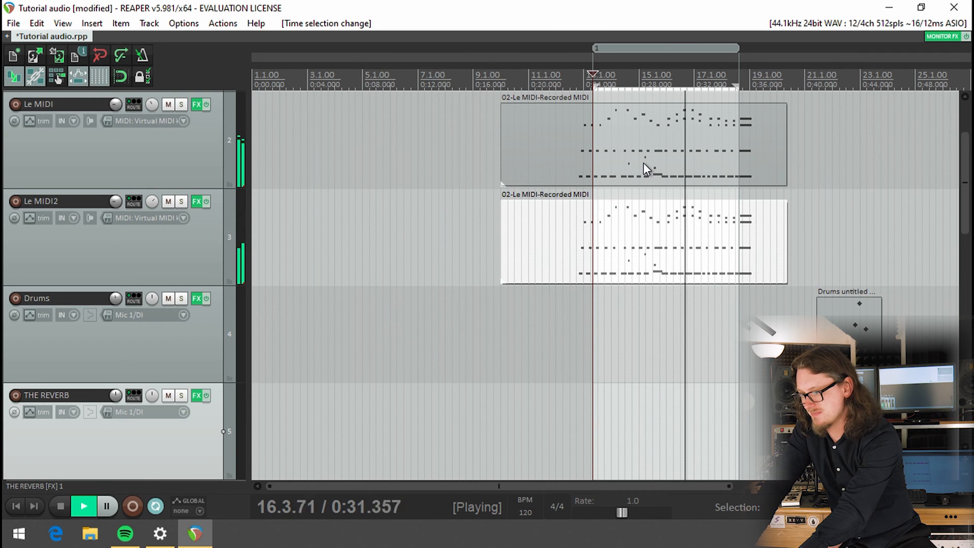
pyautogui.press('space')
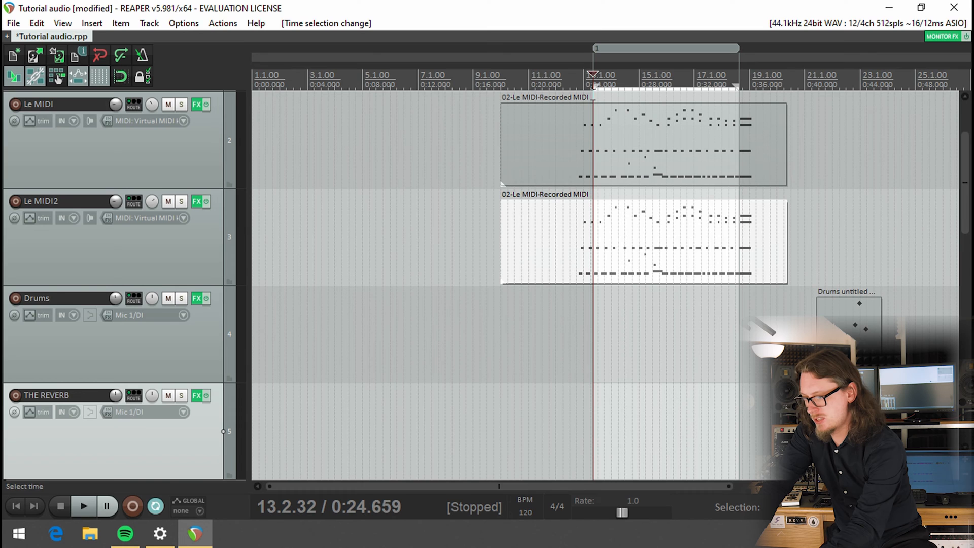
pyautogui.moveTo(596, 90)
pyautogui.mouseDown()
pyautogui.moveTo(421, 95)
pyautogui.moveTo(560, 98)
pyautogui.mouseUp()
pyautogui.moveTo(745, 87); pyautogui.dragTo(778, 90)
pyautogui.scroll(2, 964, 183)
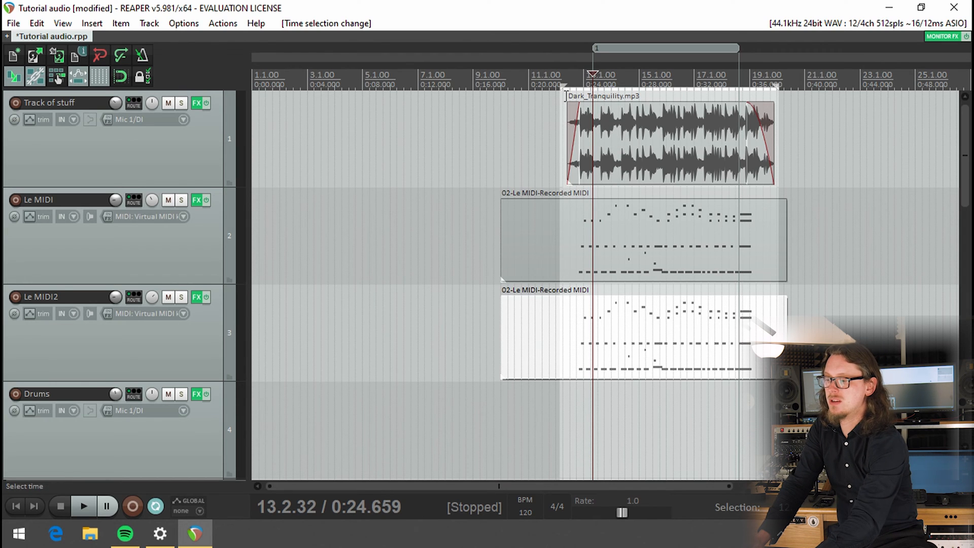
pyautogui.moveTo(563, 90); pyautogui.dragTo(562, 91)
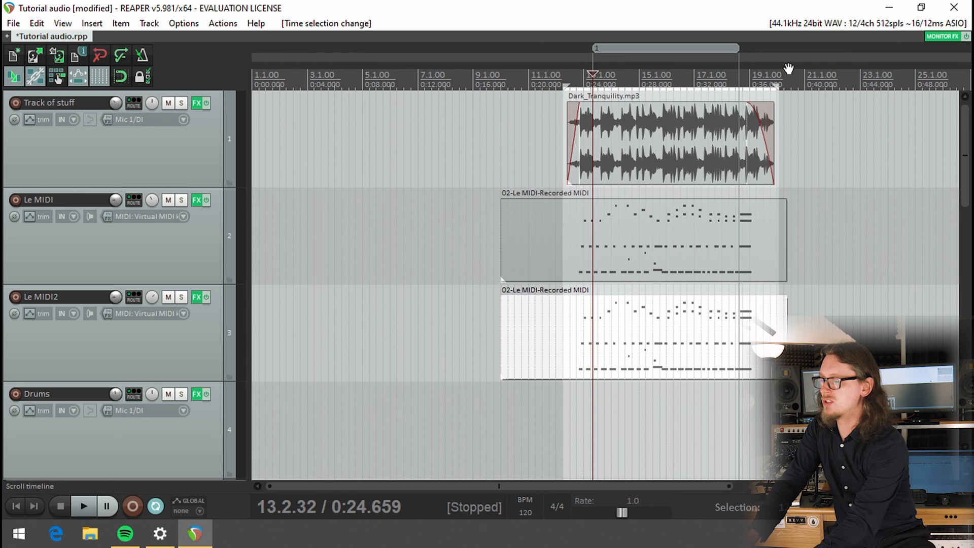
pyautogui.moveTo(775, 90)
pyautogui.mouseDown()
pyautogui.moveTo(805, 91)
pyautogui.moveTo(779, 100)
pyautogui.mouseUp()
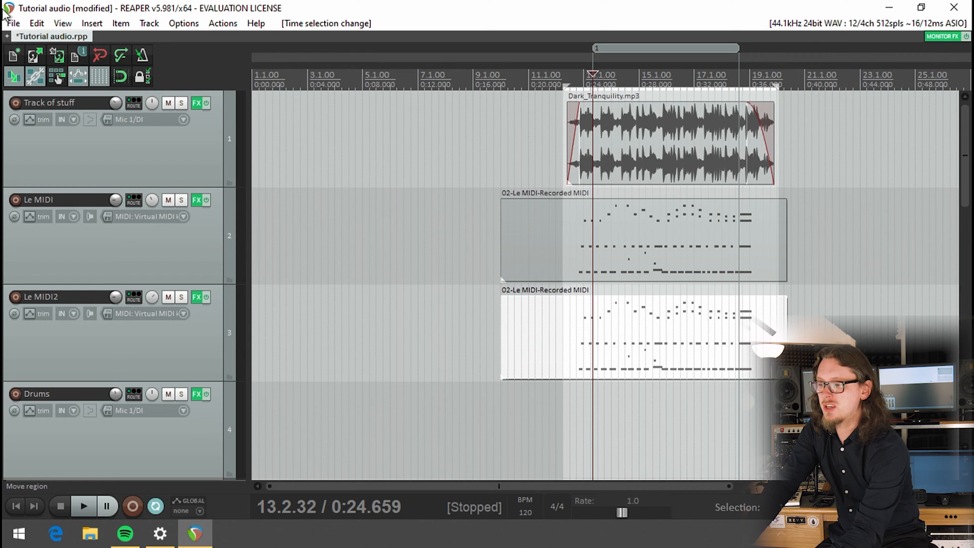
# Step: Open the Render to File settings and review the source options, keeping Master mix
pyautogui.click(9, 23)
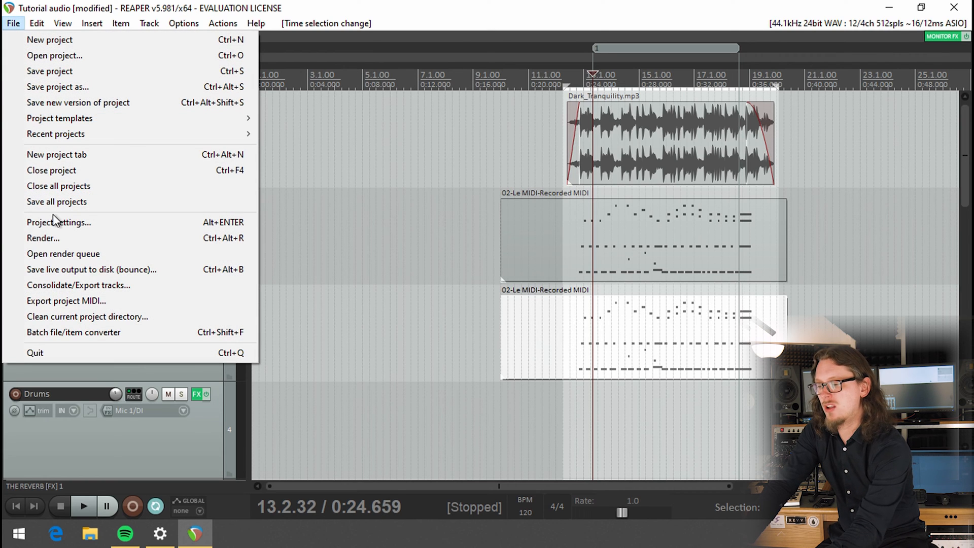
pyautogui.click(62, 242)
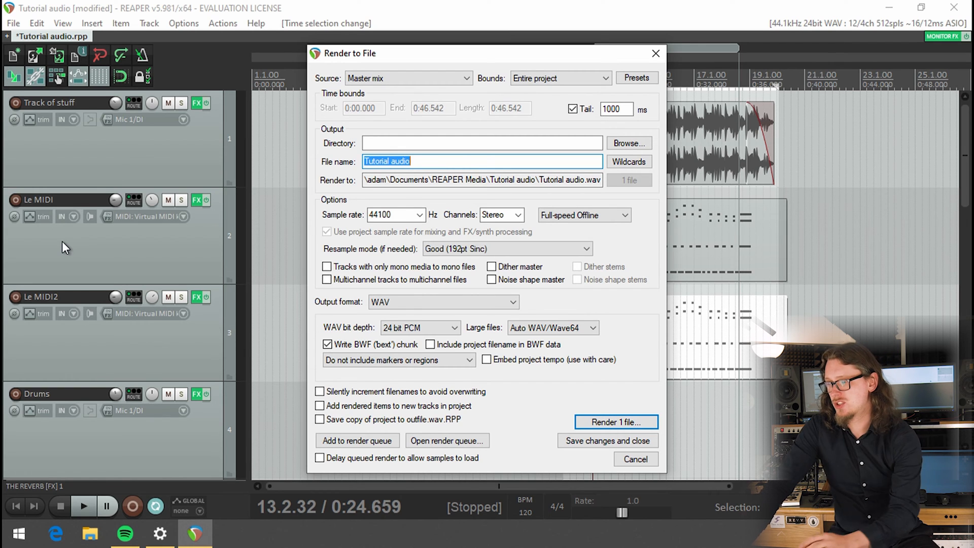
pyautogui.click(379, 76)
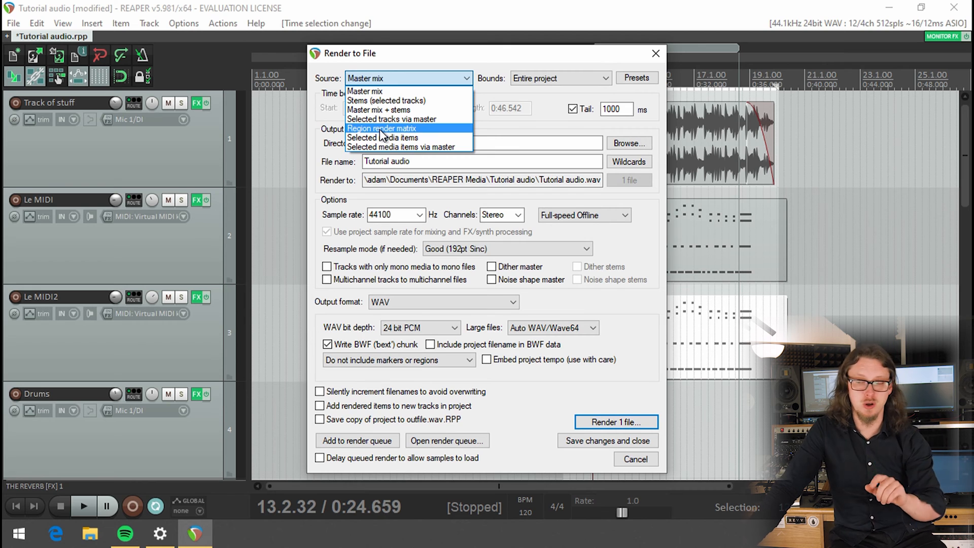
pyautogui.click(355, 76)
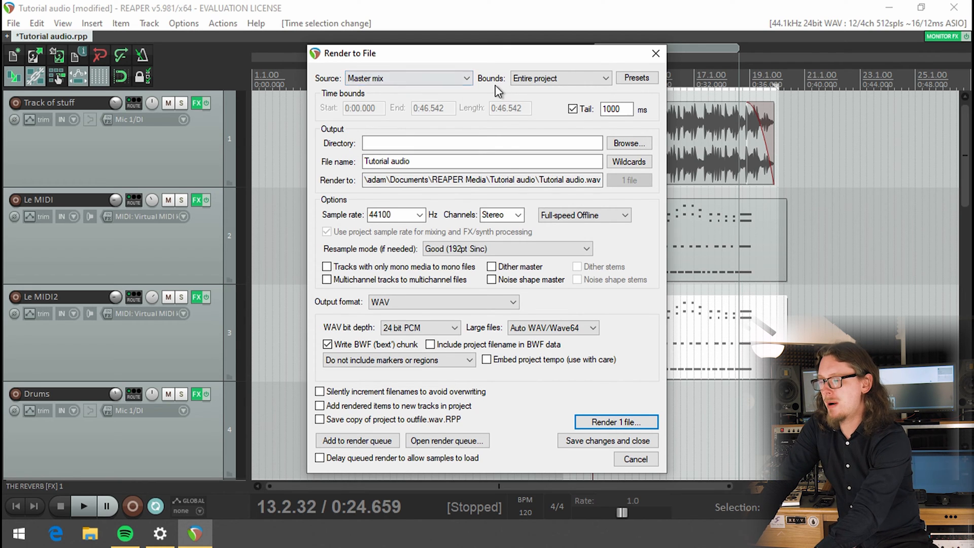
# Step: Set the render bounds to Time selection and move the render dialog aside to uncover the selected audio
pyautogui.click(529, 81)
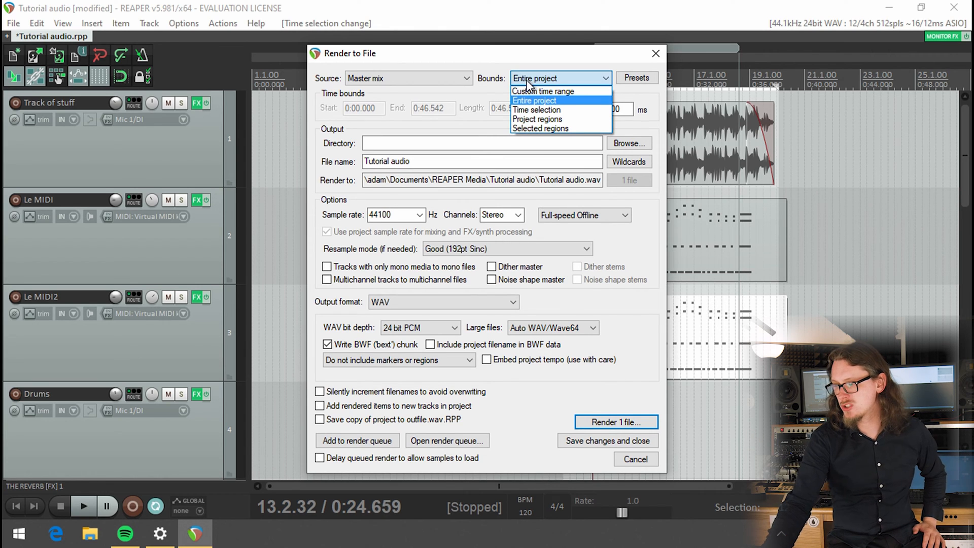
pyautogui.click(530, 91)
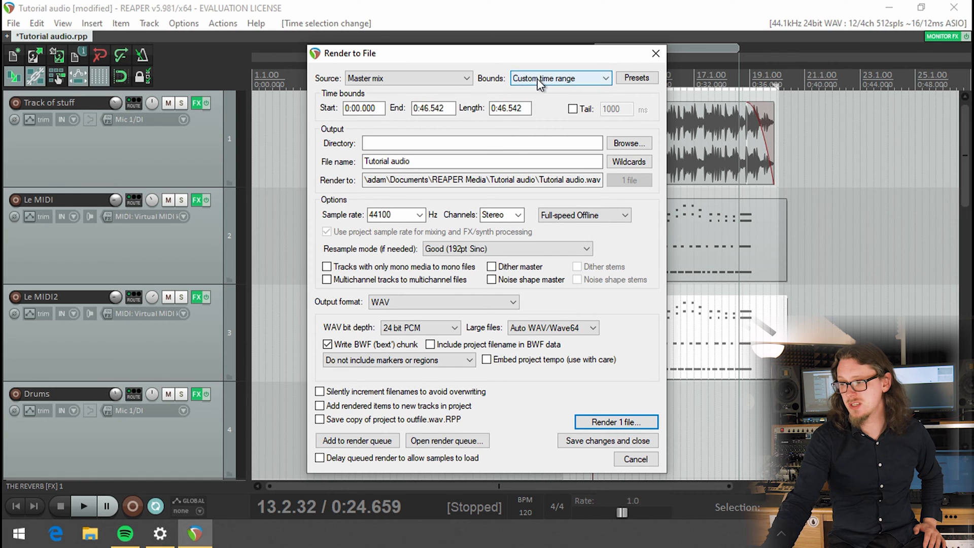
pyautogui.click(538, 80)
pyautogui.click(537, 111)
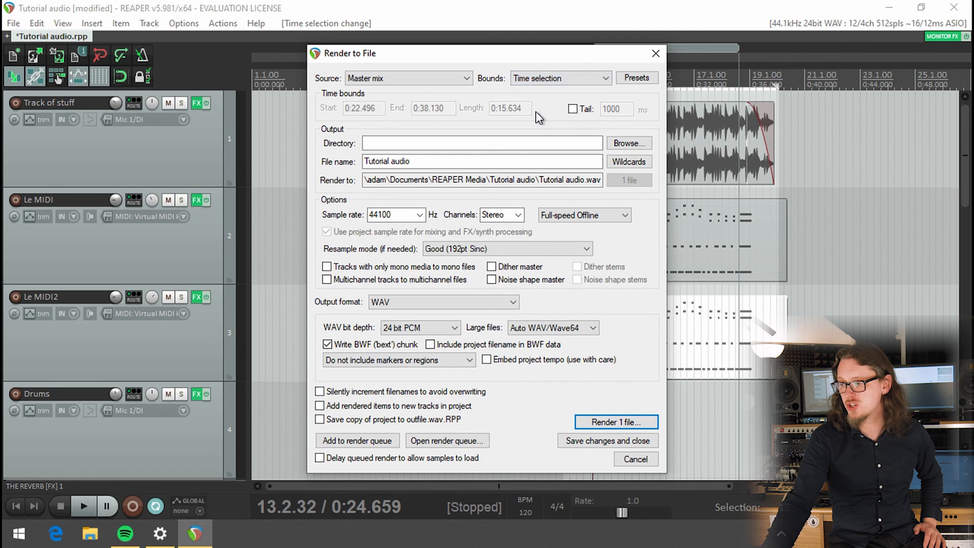
pyautogui.moveTo(506, 55); pyautogui.dragTo(319, 59)
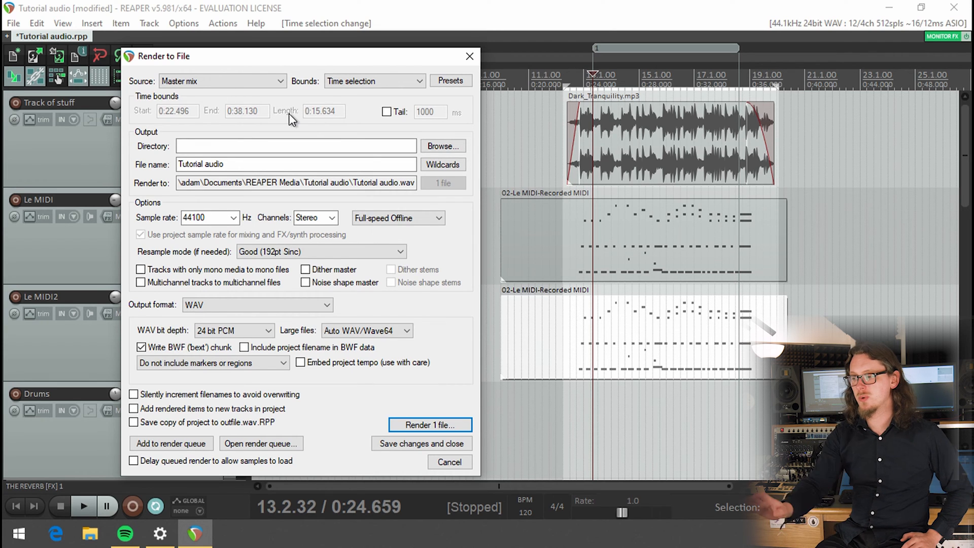
pyautogui.click(341, 85)
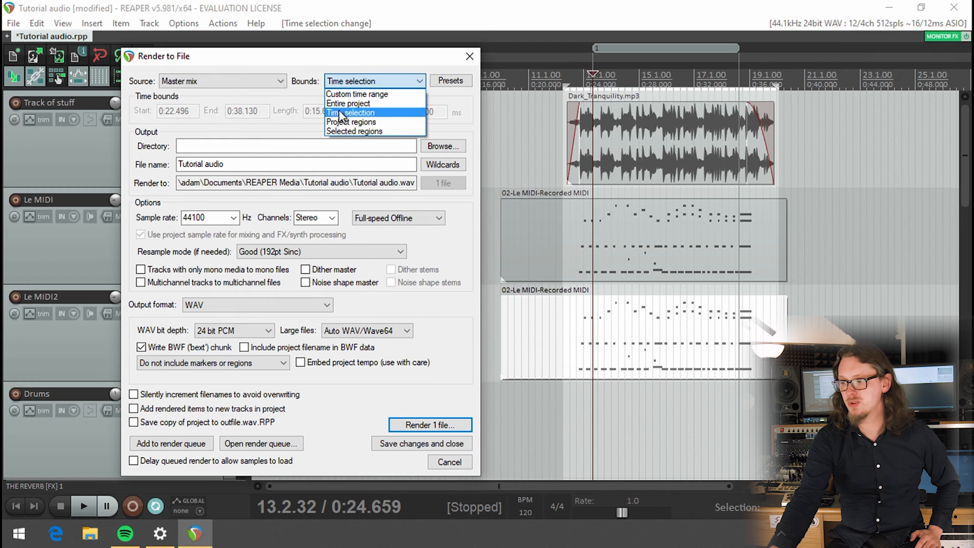
pyautogui.click(278, 118)
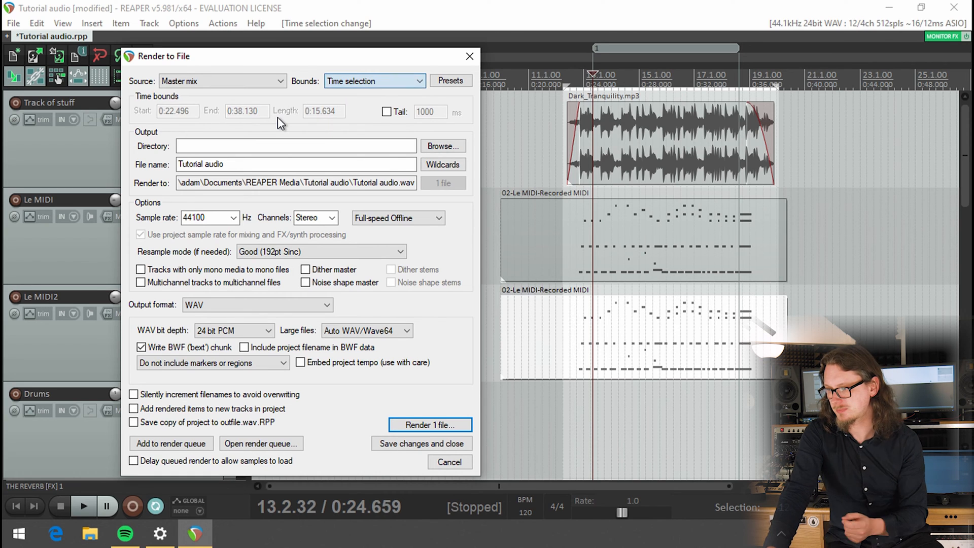
pyautogui.click(386, 113)
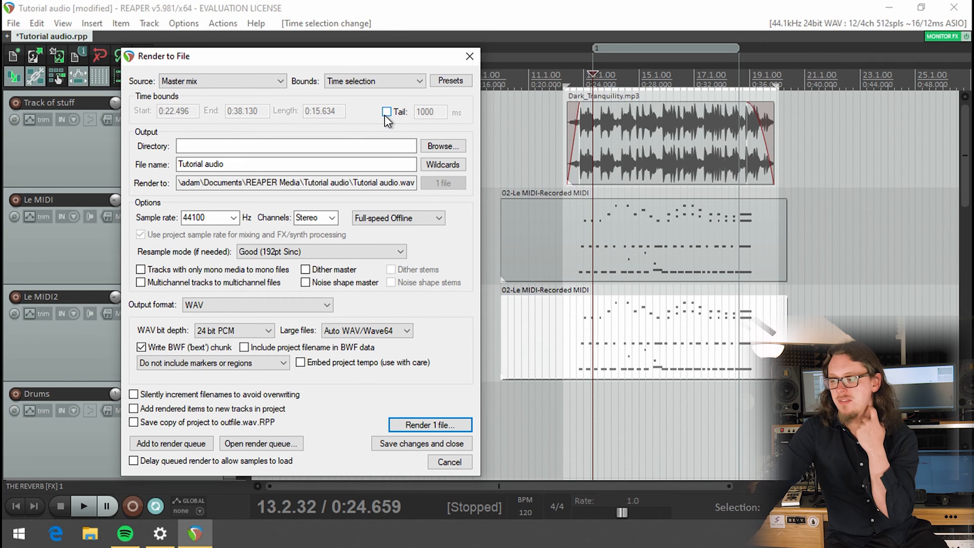
# Step: Set the render output directory to the suggested REAPER Media\Tutorial audio folder
pyautogui.click(331, 147)
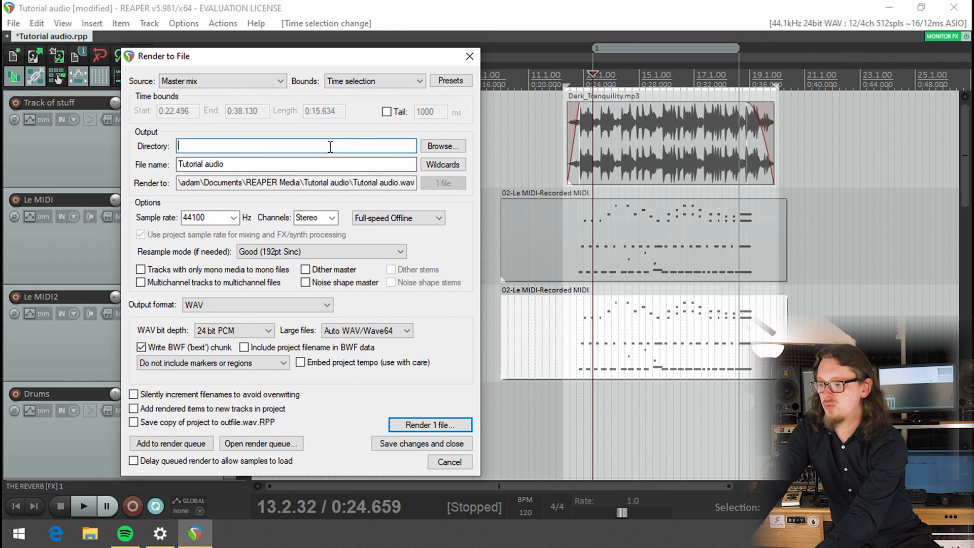
pyautogui.click(456, 147)
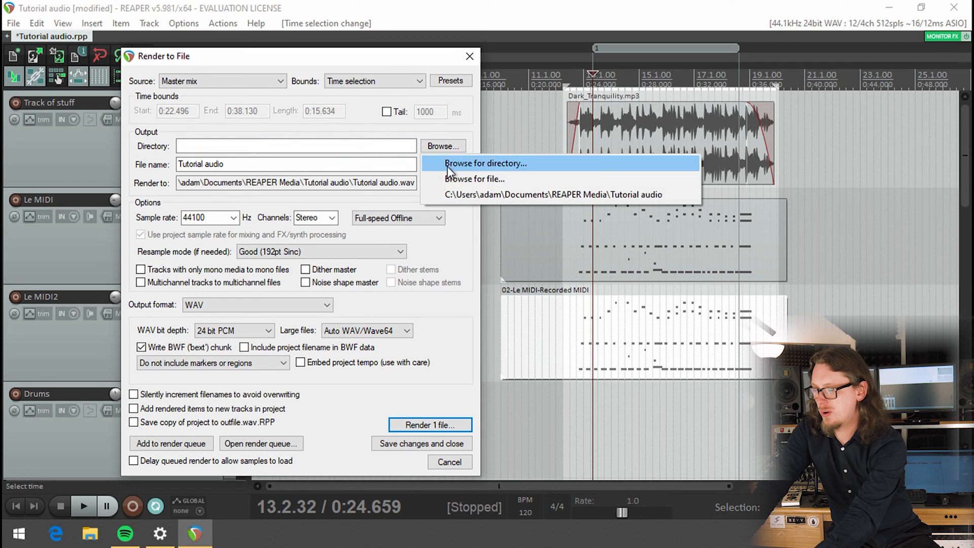
pyautogui.click(441, 163)
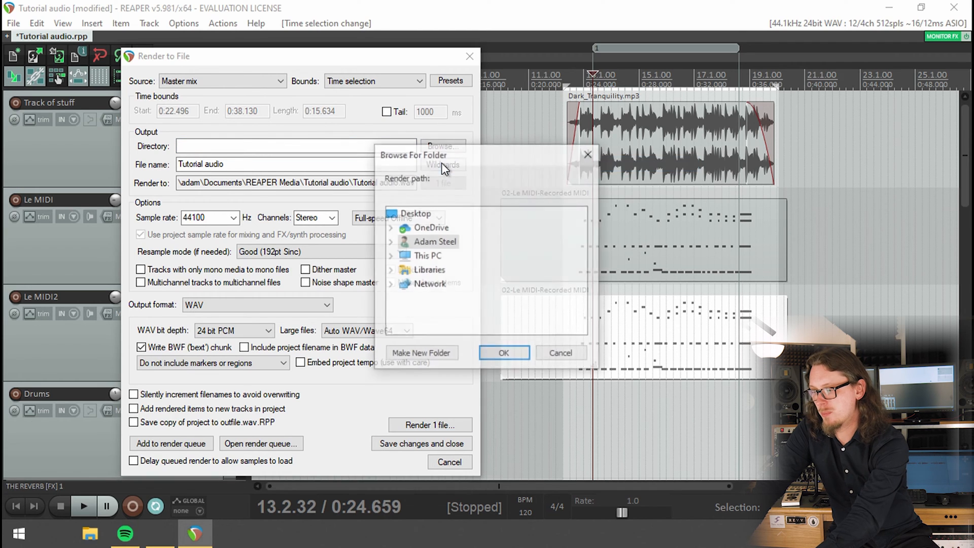
pyautogui.click(560, 352)
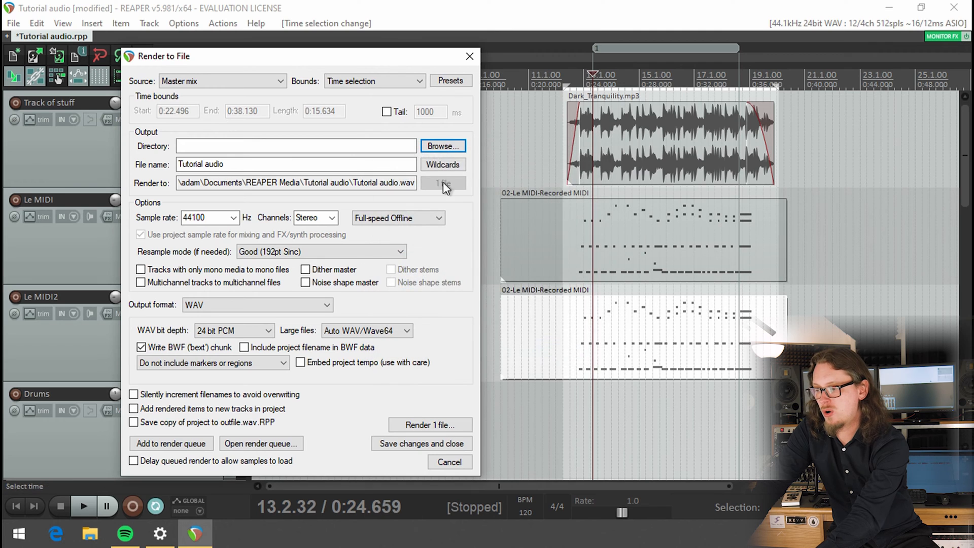
pyautogui.click(442, 146)
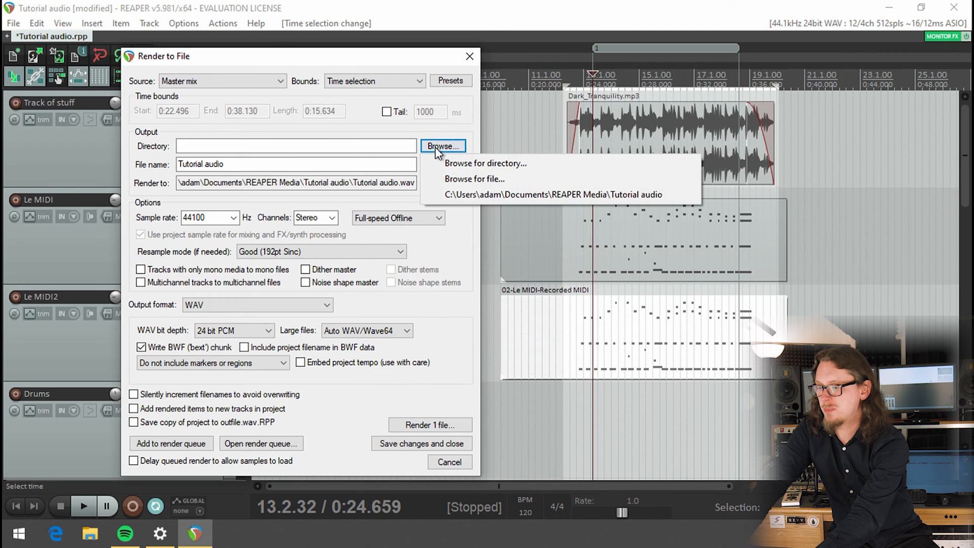
pyautogui.click(478, 196)
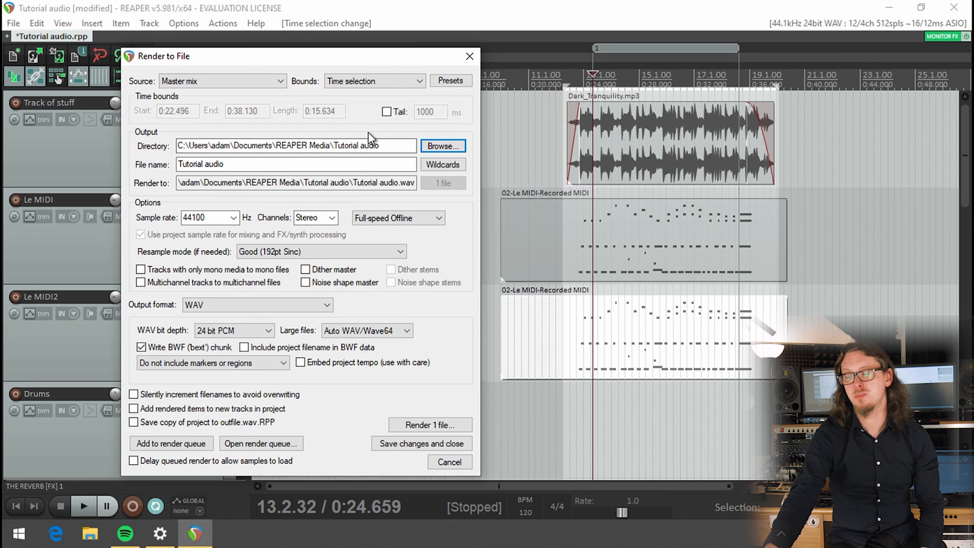
# Step: Name the render file "DT section 1" and check the full output path
pyautogui.click(285, 166)
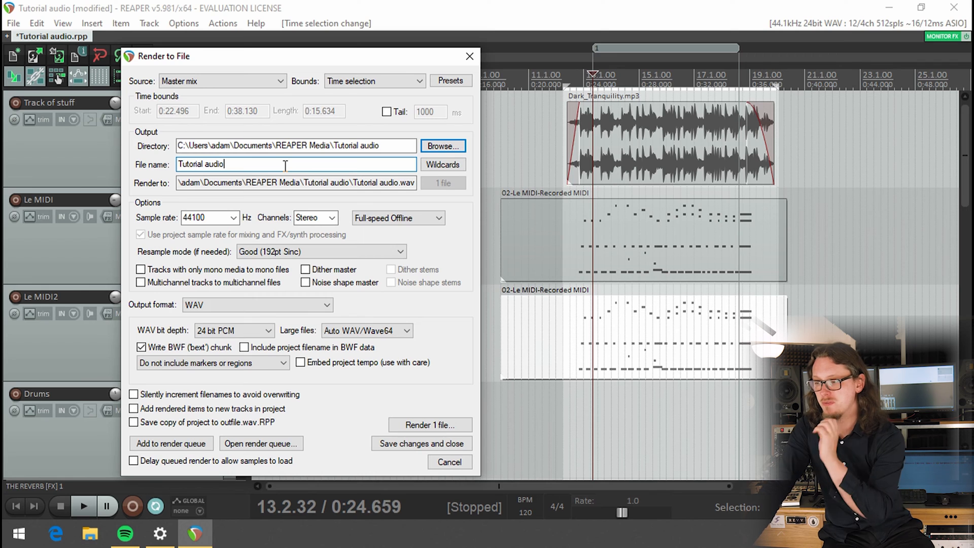
pyautogui.moveTo(243, 164); pyautogui.dragTo(170, 164)
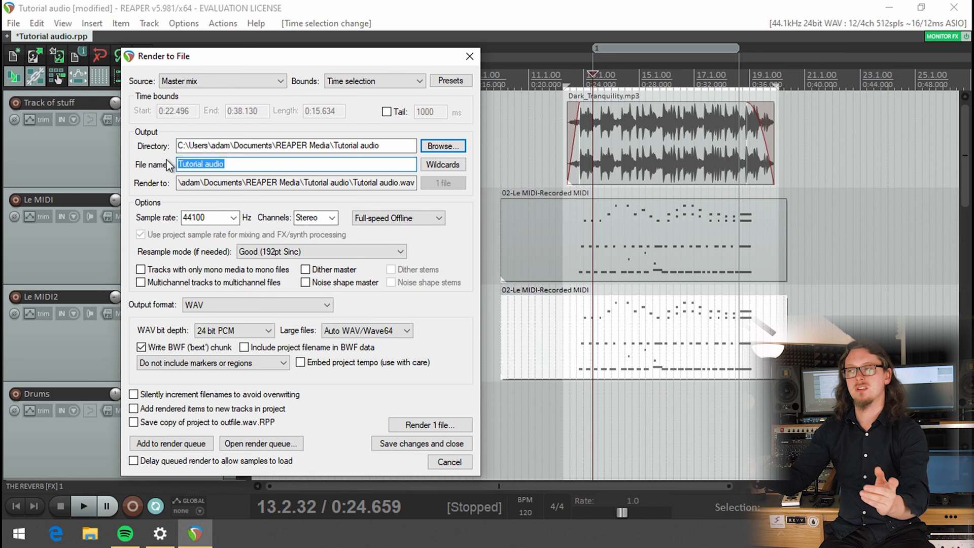
pyautogui.write('DT ')
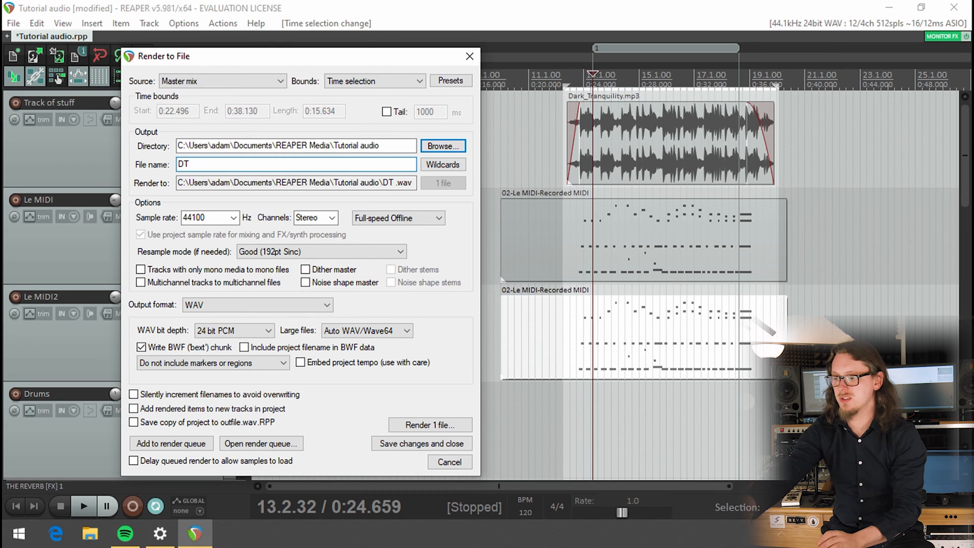
pyautogui.write('section 1')
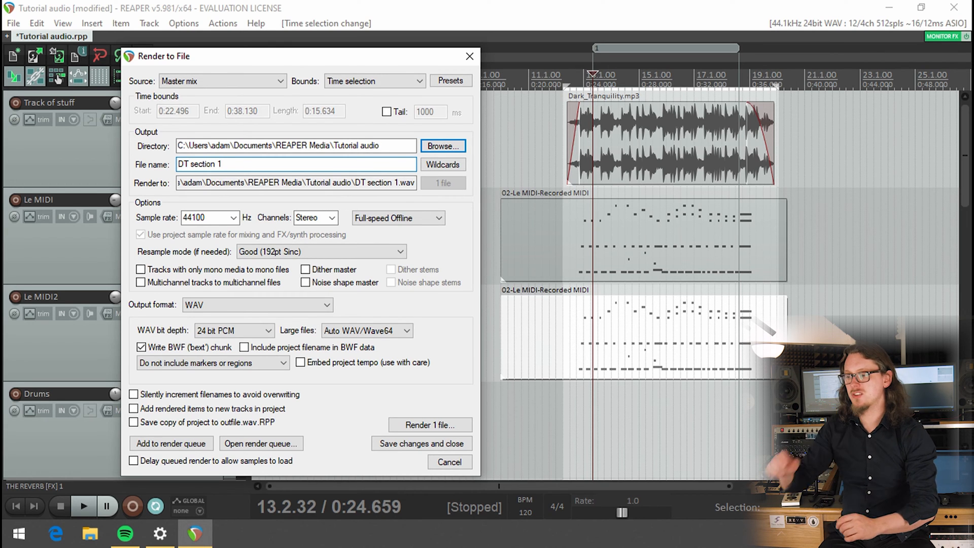
pyautogui.click(194, 183)
pyautogui.moveTo(194, 184); pyautogui.dragTo(177, 185)
pyautogui.click(223, 181)
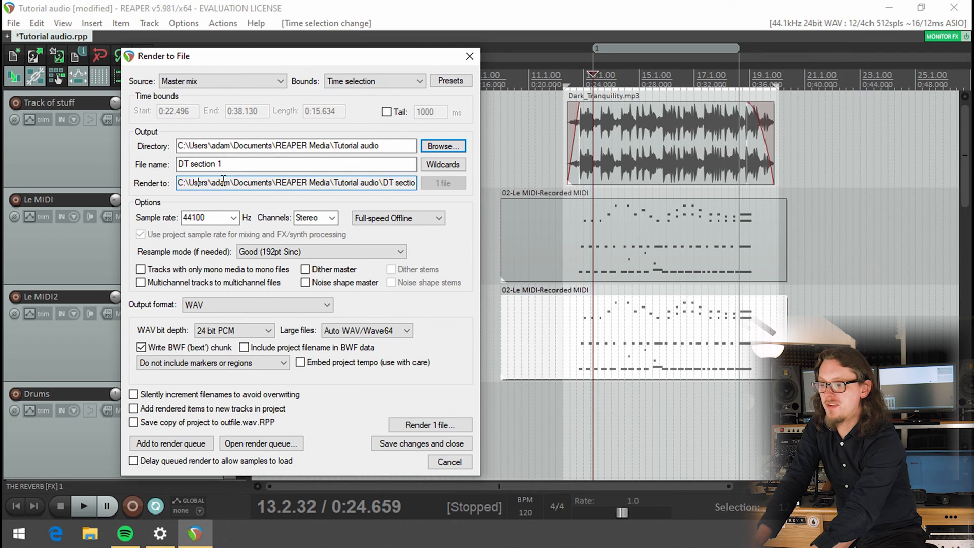
pyautogui.moveTo(385, 183); pyautogui.dragTo(431, 184)
pyautogui.click(388, 184)
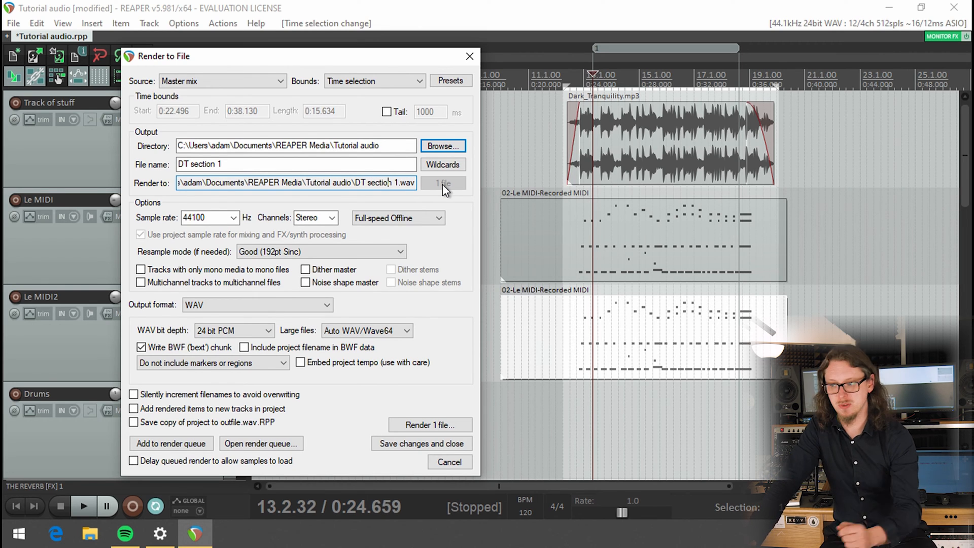
# Step: Review the sample rate, channel and render speed options, keeping 44100 Hz, Stereo and Full-speed Offline
pyautogui.click(234, 217)
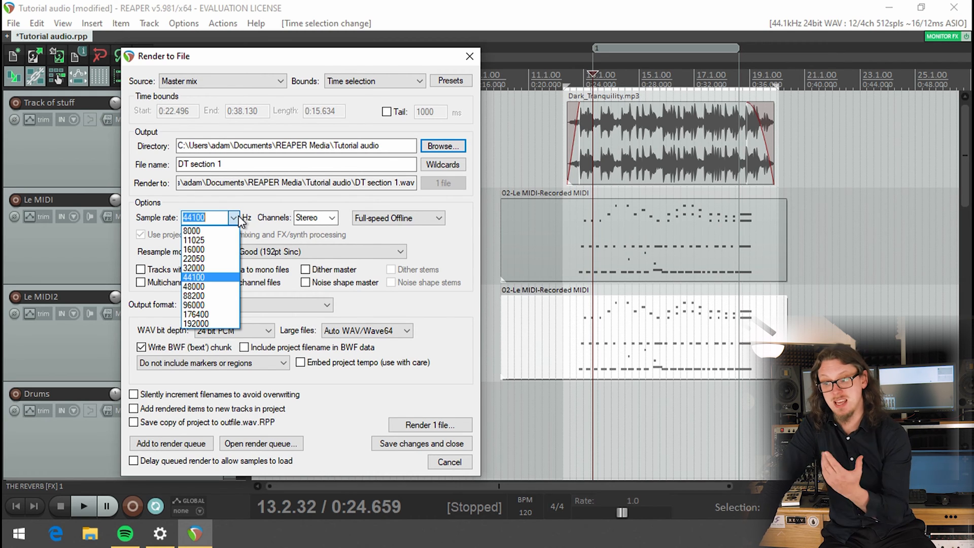
pyautogui.click(239, 217)
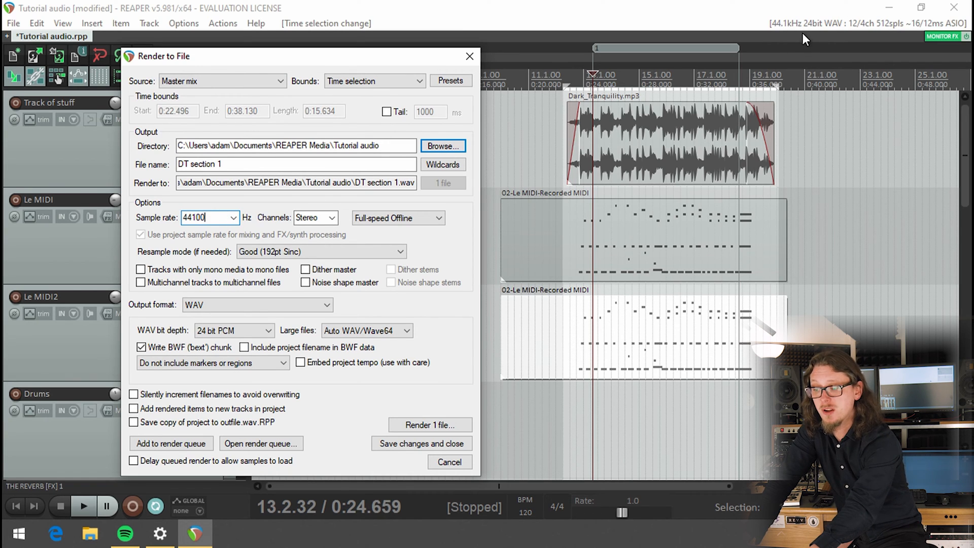
pyautogui.click(332, 217)
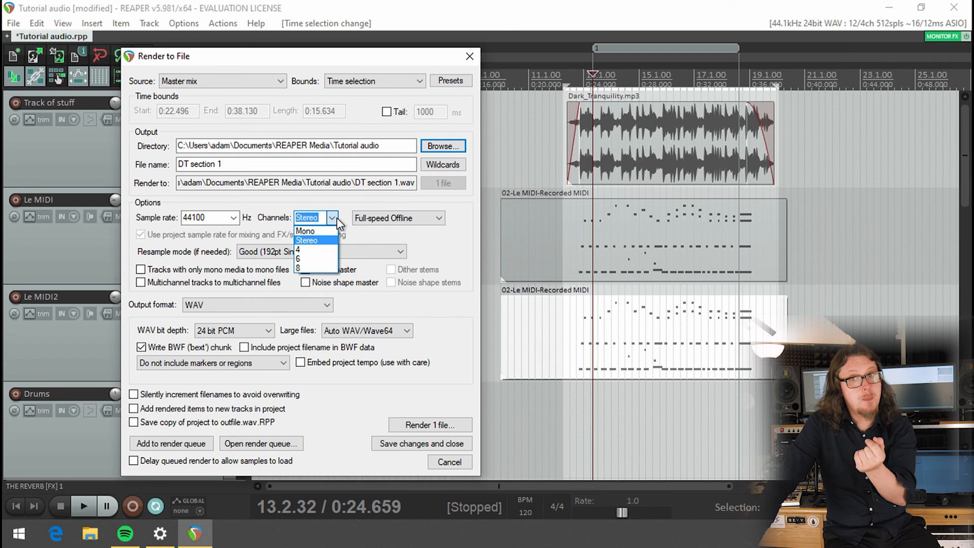
pyautogui.click(382, 218)
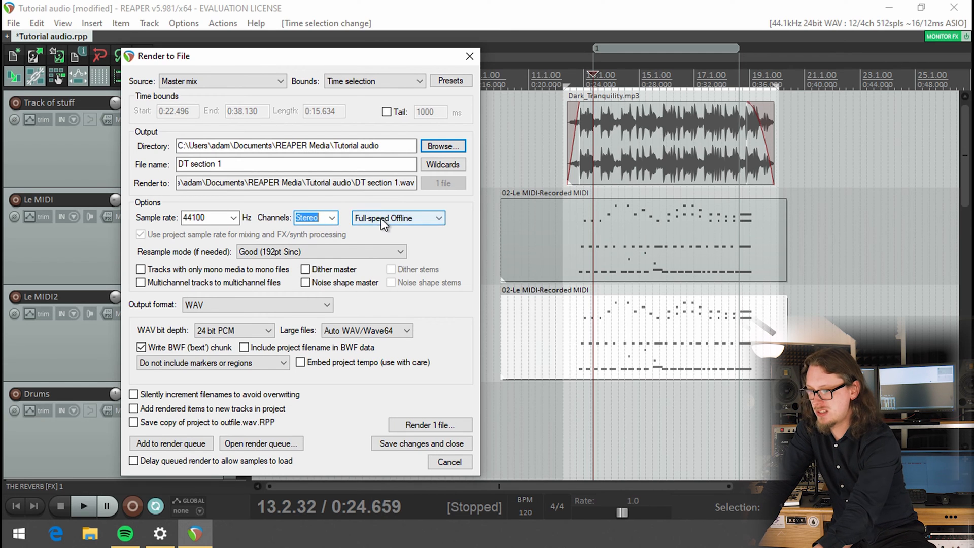
pyautogui.click(381, 218)
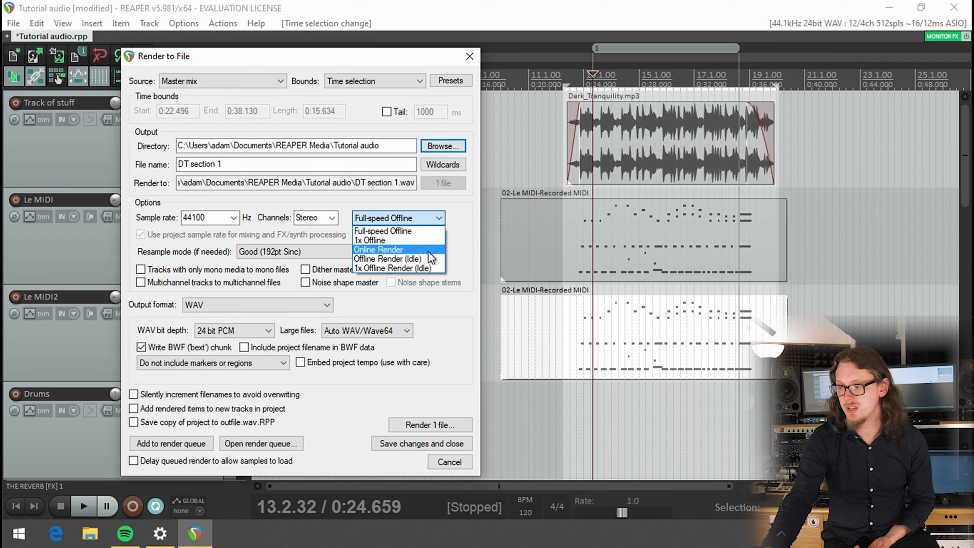
pyautogui.click(450, 216)
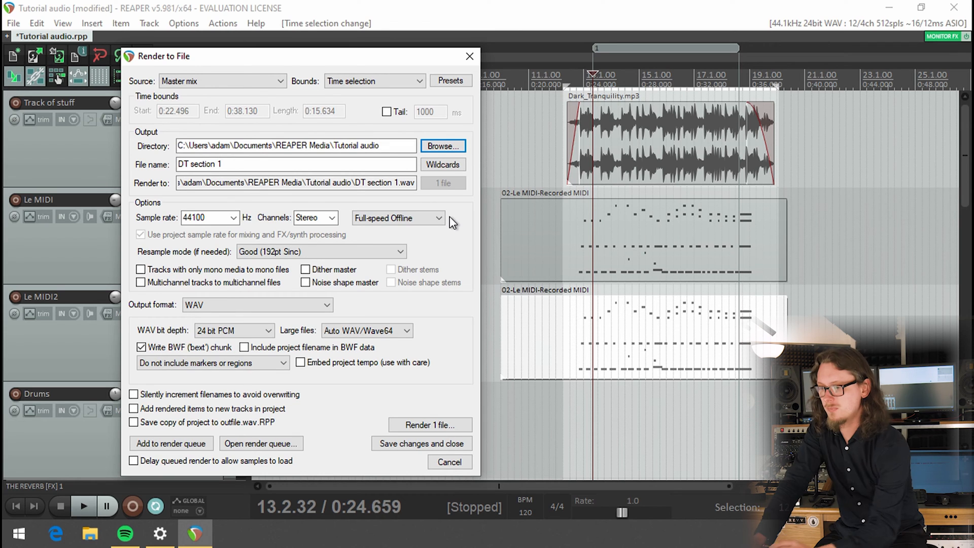
# Step: Set the resample mode to HQ (512pt Sinc) and review the output formats, keeping WAV
pyautogui.click(358, 250)
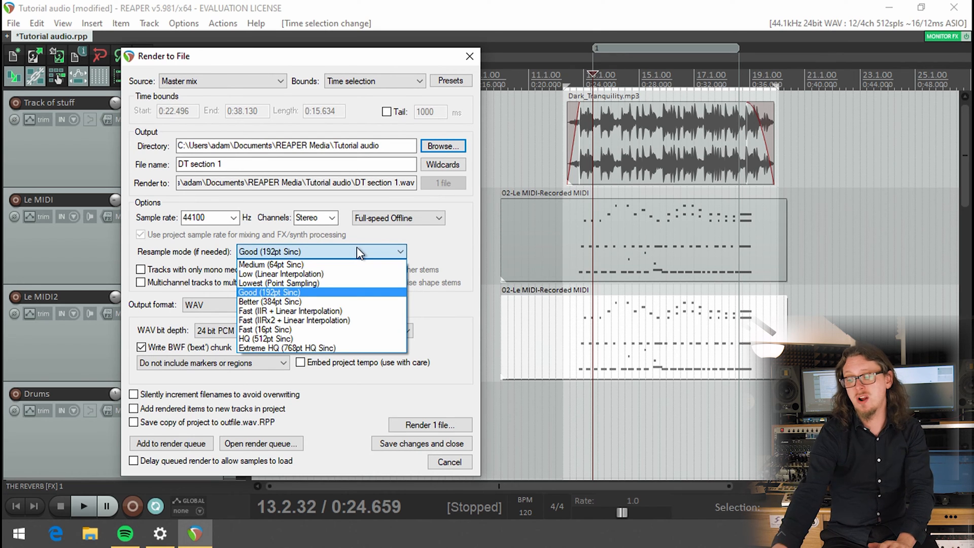
pyautogui.click(309, 335)
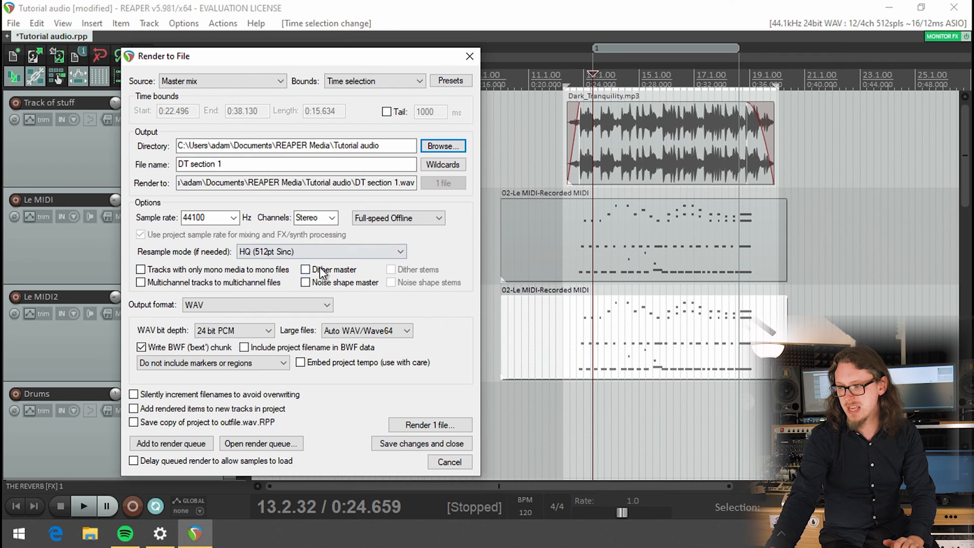
pyautogui.click(239, 305)
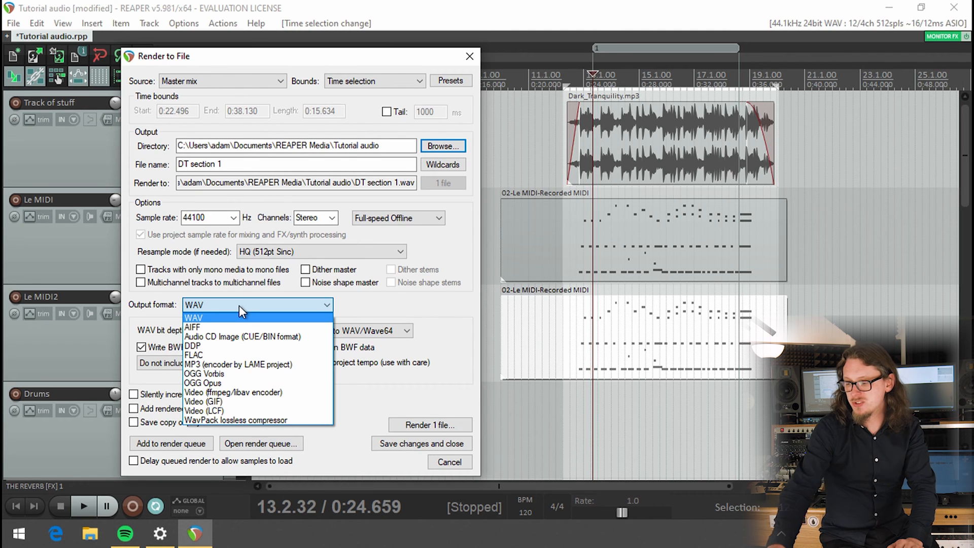
pyautogui.click(239, 306)
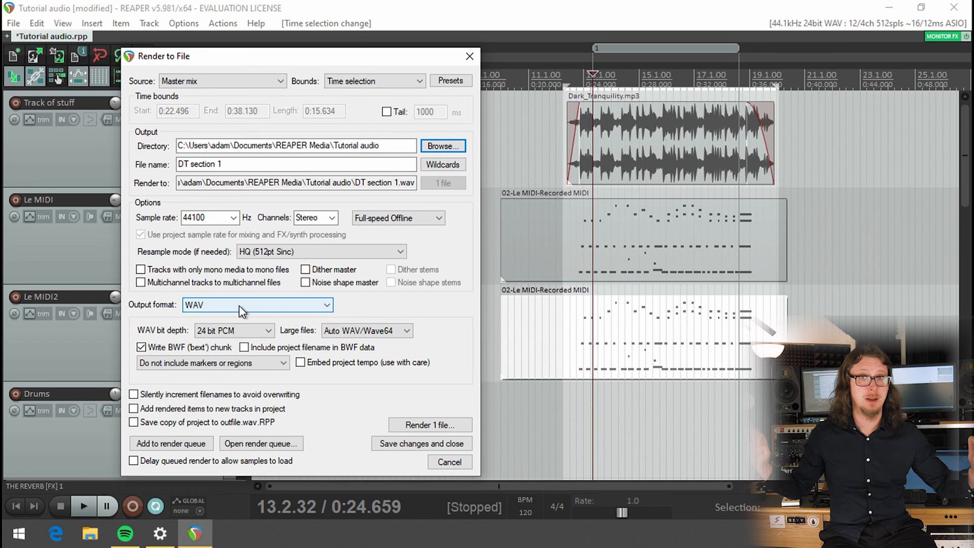
pyautogui.click(239, 305)
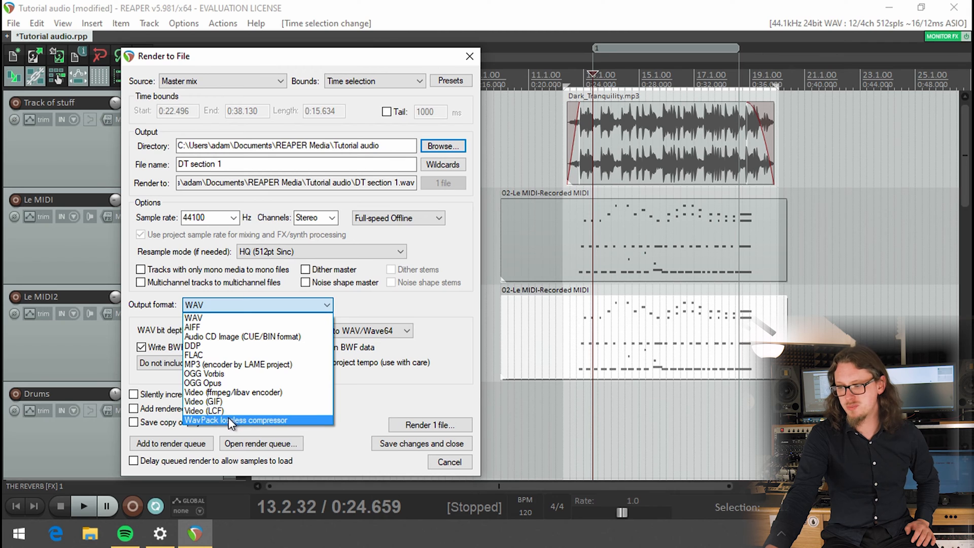
pyautogui.click(267, 316)
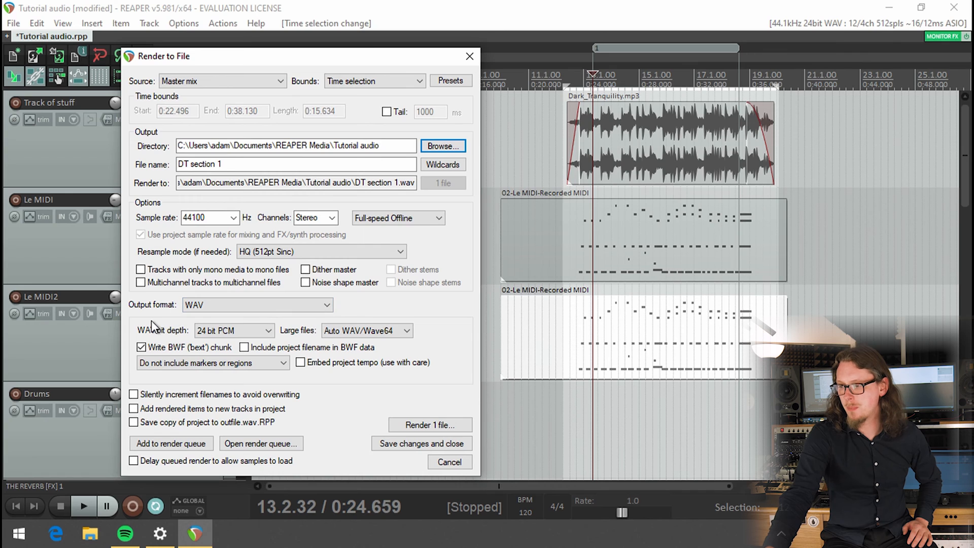
# Step: Review the WAV bit depth options, switching to 16 bit PCM and back to 24 bit PCM
pyautogui.click(241, 332)
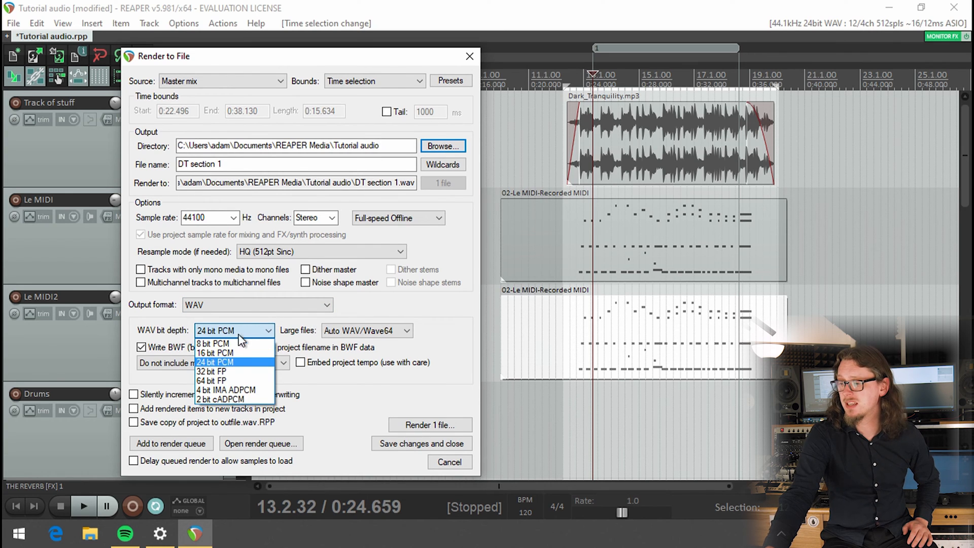
pyautogui.click(230, 330)
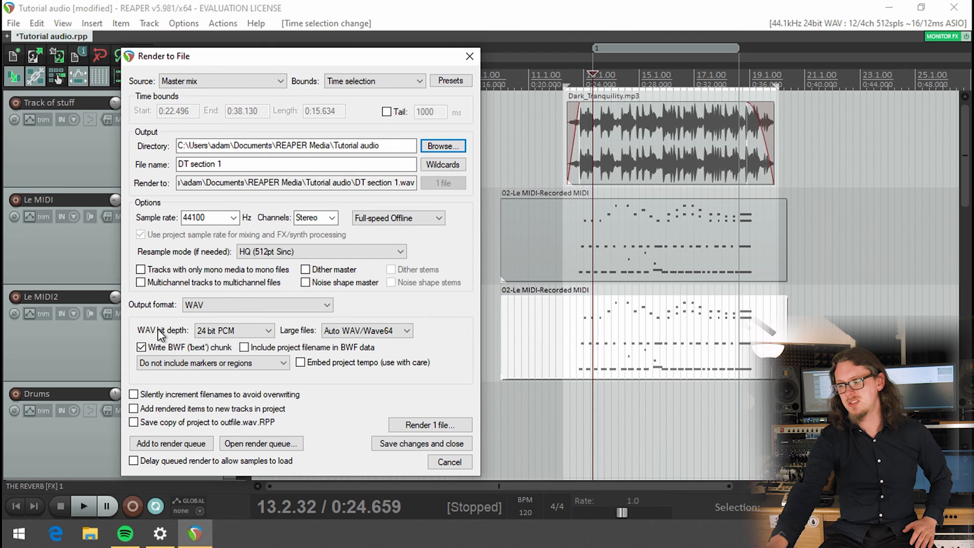
pyautogui.click(204, 334)
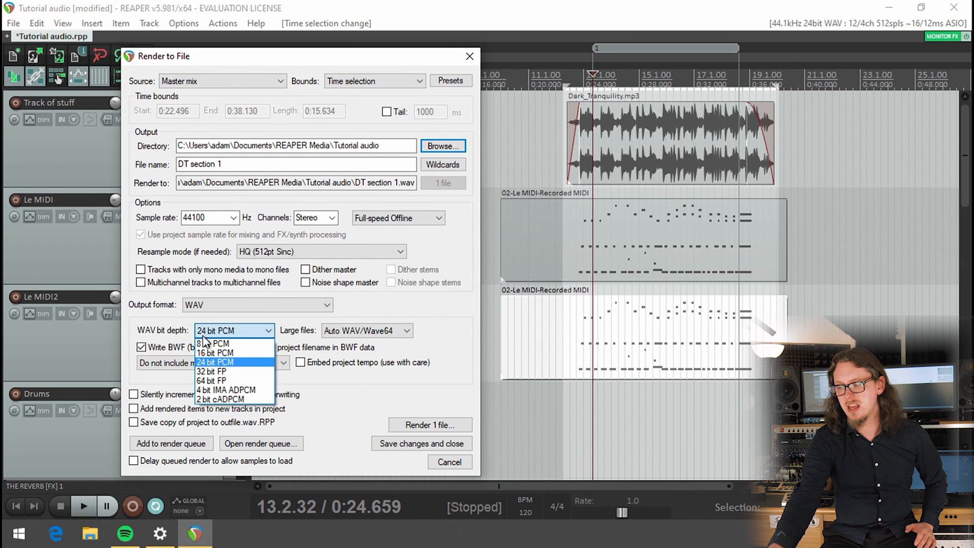
pyautogui.click(205, 357)
pyautogui.click(207, 336)
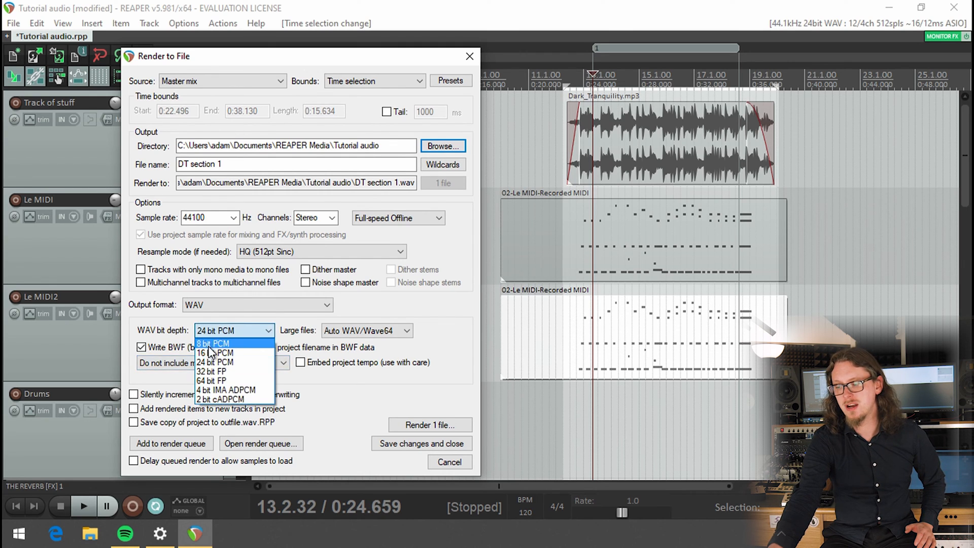
pyautogui.click(209, 352)
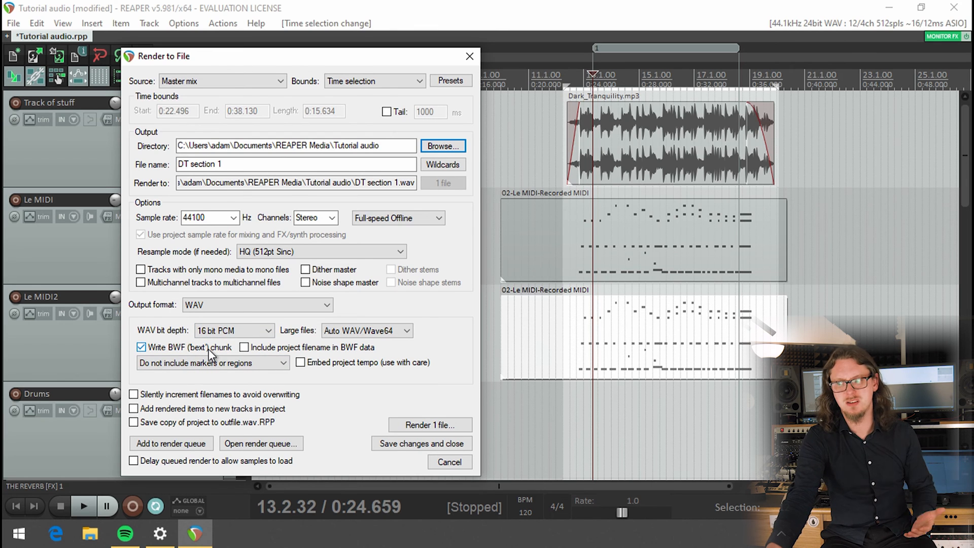
pyautogui.click(217, 334)
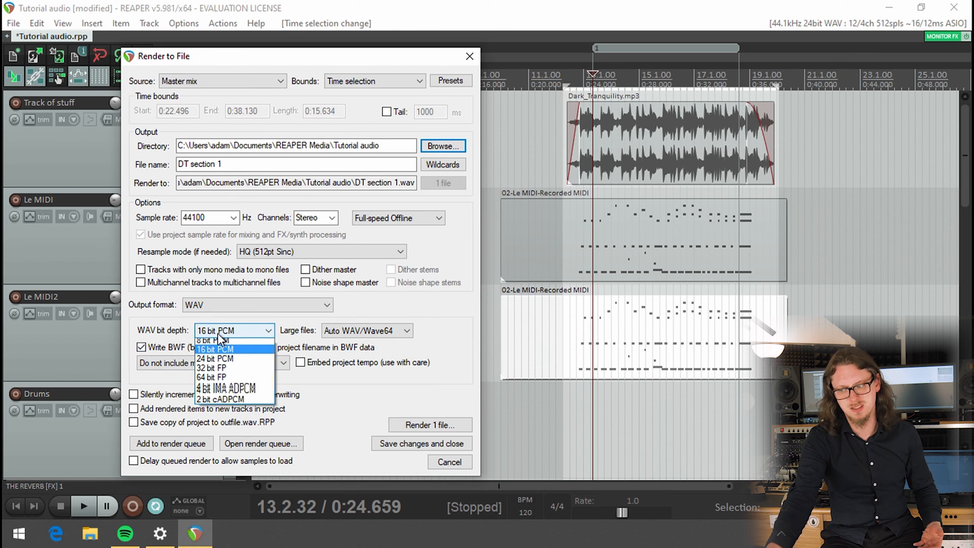
pyautogui.click(214, 362)
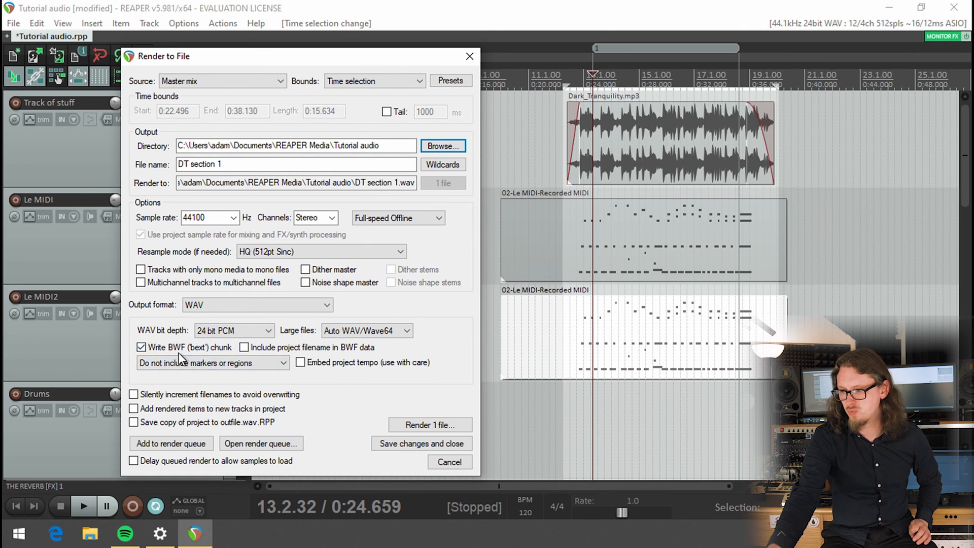
# Step: Keep markers and regions excluded from the WAV file and render the single master mix file
pyautogui.click(194, 365)
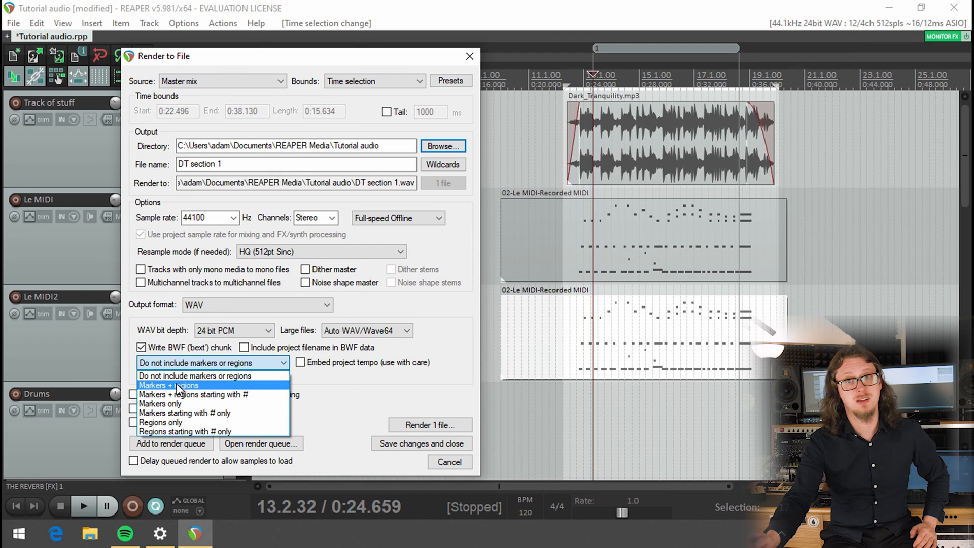
pyautogui.click(213, 376)
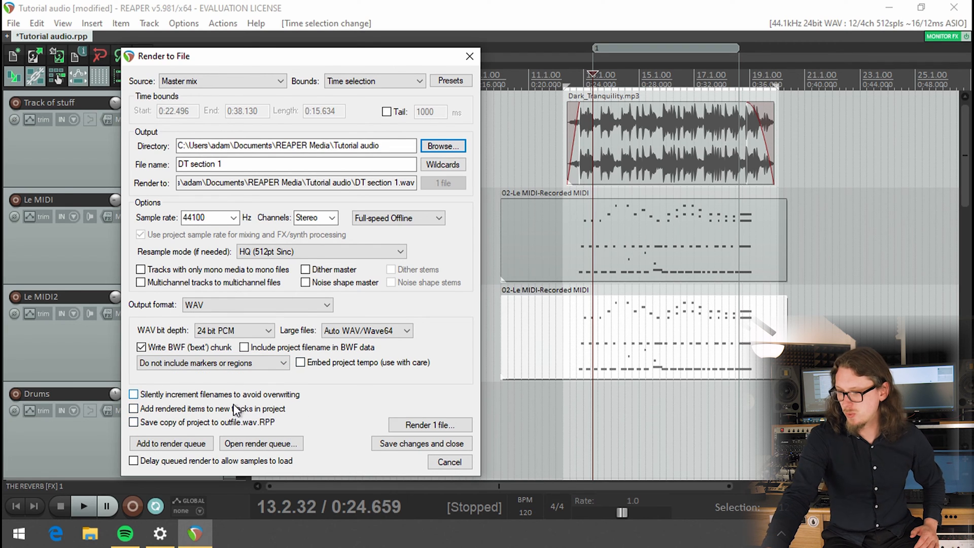
pyautogui.click(424, 425)
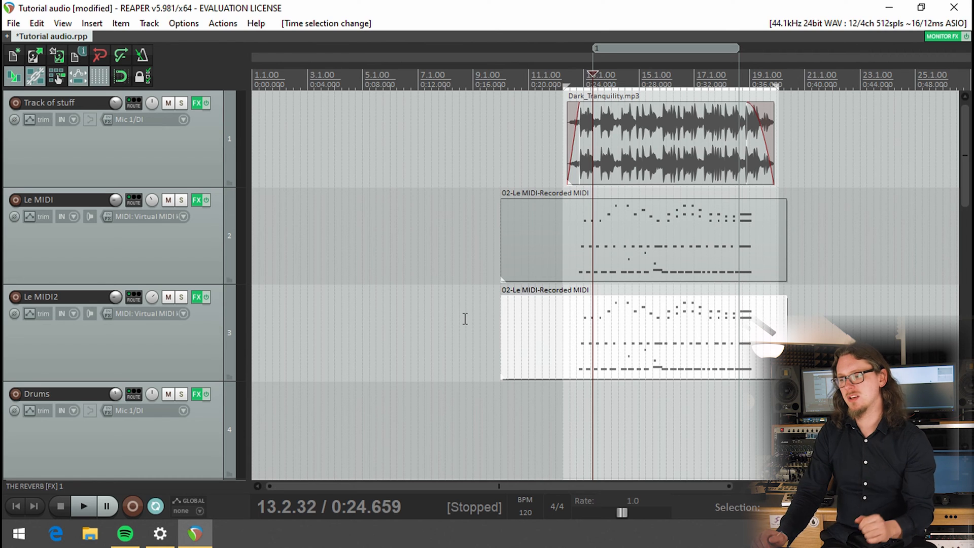
# Step: Open the mixer and select the five tracks Track of stuff, Le MIDI, Le MIDI2, Drums and THE REVERB
pyautogui.hotkey('ctrl', 'm')
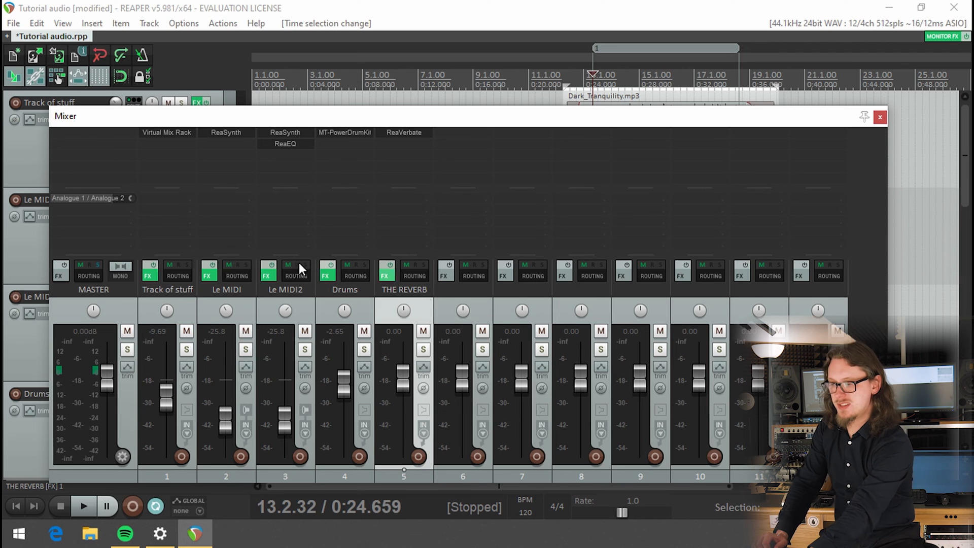
pyautogui.click(184, 311)
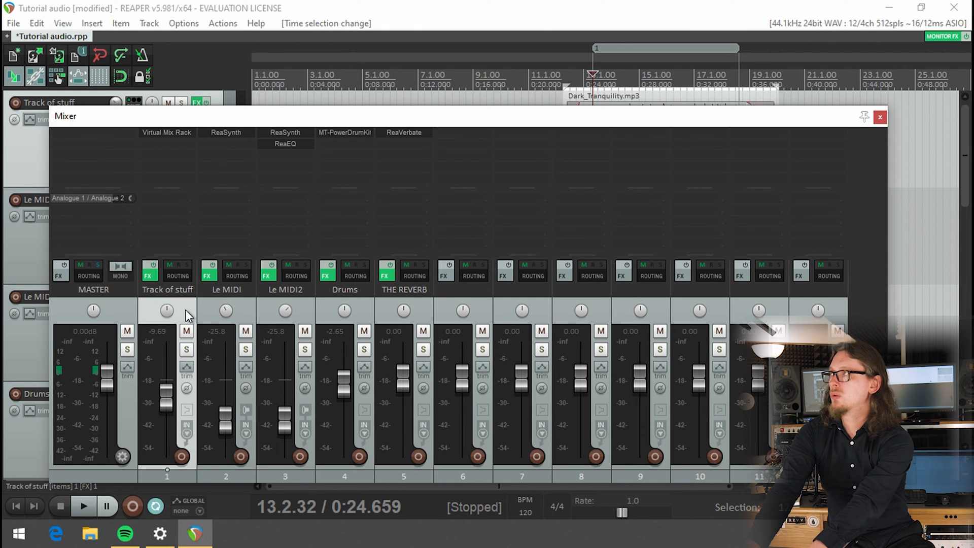
pyautogui.keyDown('ctrl'); pyautogui.click(303, 310); pyautogui.keyUp('ctrl')
pyautogui.keyDown('ctrl'); pyautogui.click(364, 313); pyautogui.keyUp('ctrl')
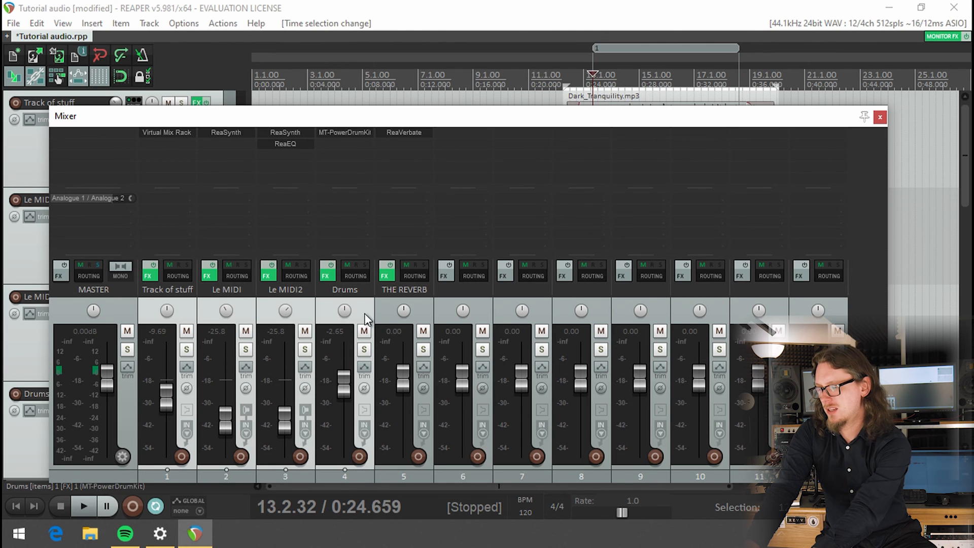
pyautogui.keyDown('ctrl'); pyautogui.click(386, 312); pyautogui.keyUp('ctrl')
pyautogui.keyDown('ctrl'); pyautogui.click(364, 310); pyautogui.keyUp('ctrl')
pyautogui.keyDown('ctrl'); pyautogui.click(364, 311); pyautogui.keyUp('ctrl')
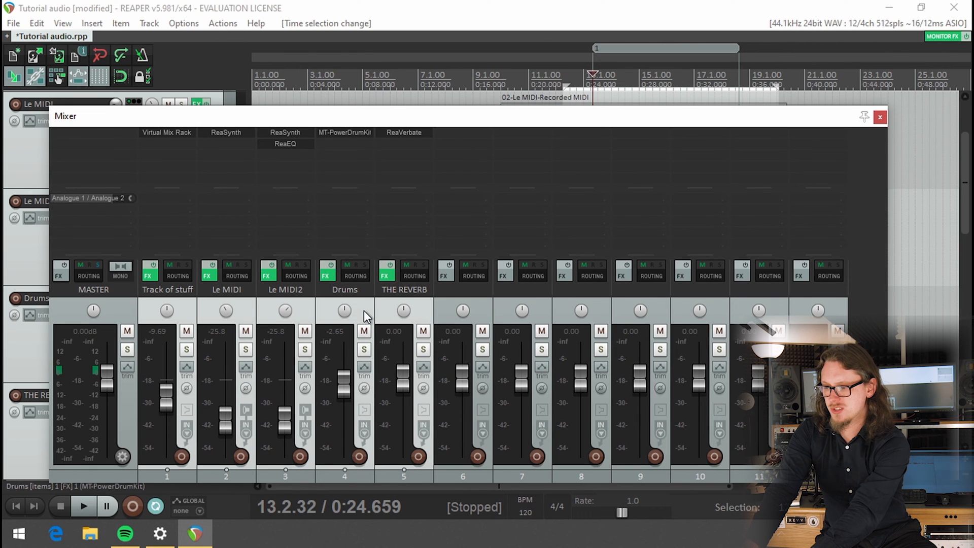
pyautogui.keyDown('ctrl'); pyautogui.click(192, 307); pyautogui.keyUp('ctrl')
pyautogui.keyDown('ctrl'); pyautogui.click(192, 307); pyautogui.keyUp('ctrl')
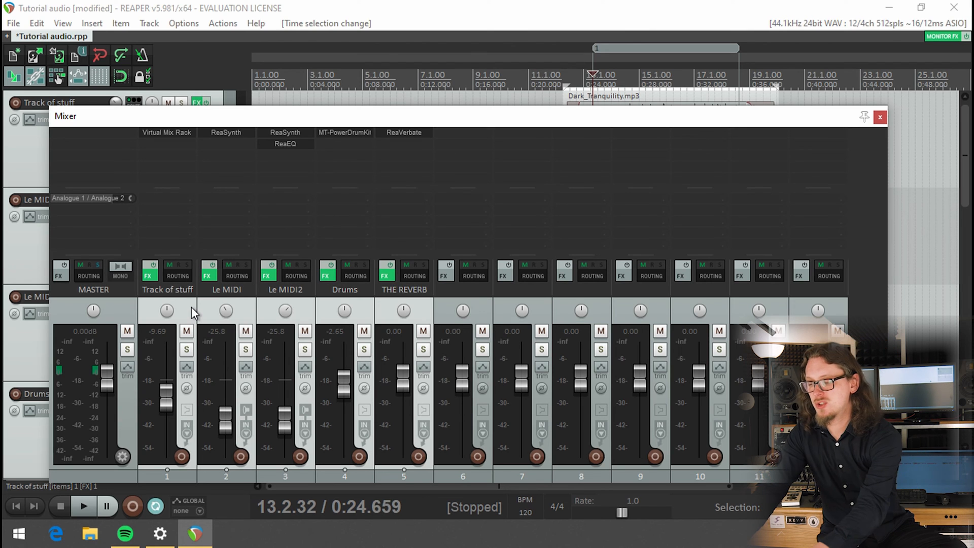
# Step: Reopen the render settings, move the dialog clear of the selected tracks and change the file name to "DT stems"
pyautogui.click(13, 23)
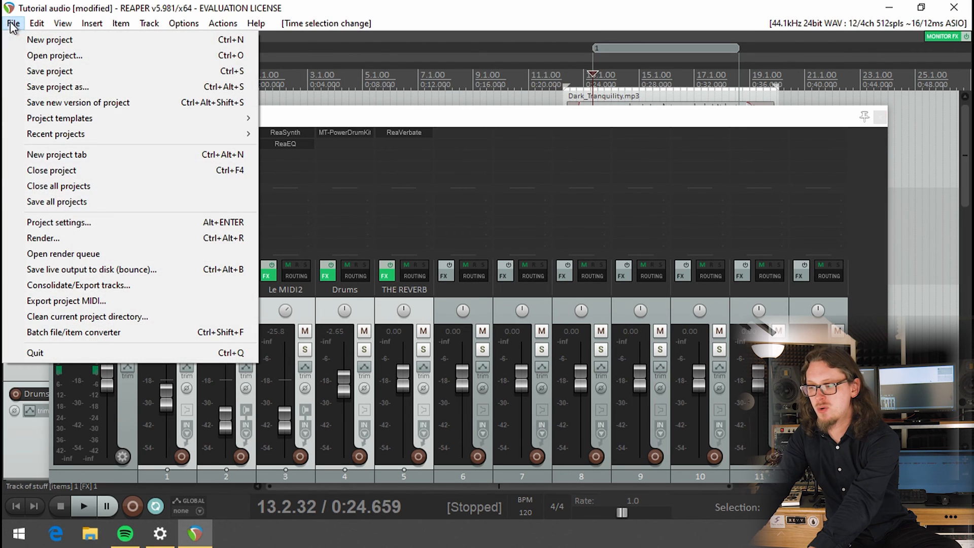
pyautogui.click(58, 239)
pyautogui.moveTo(217, 56); pyautogui.dragTo(624, 74)
pyautogui.moveTo(645, 181); pyautogui.dragTo(601, 213)
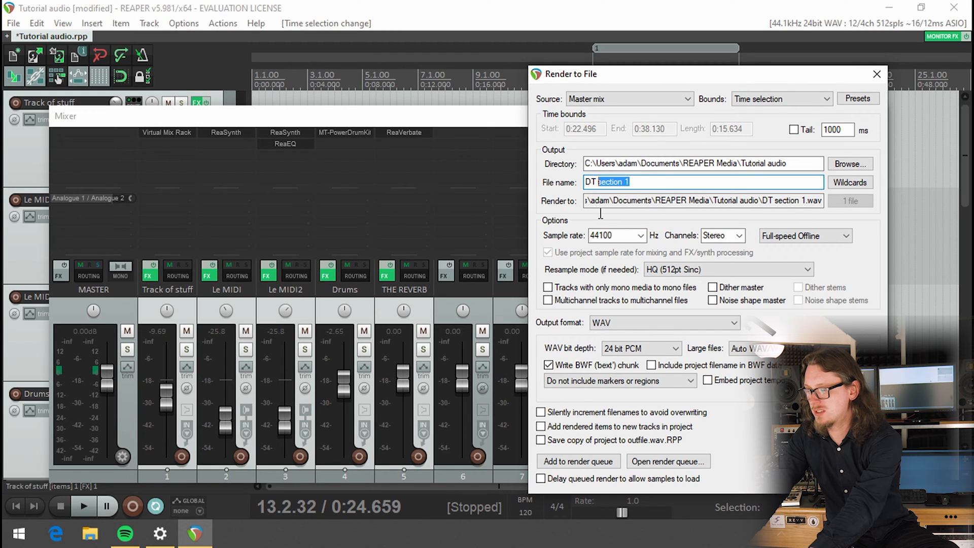
pyautogui.write('stem')
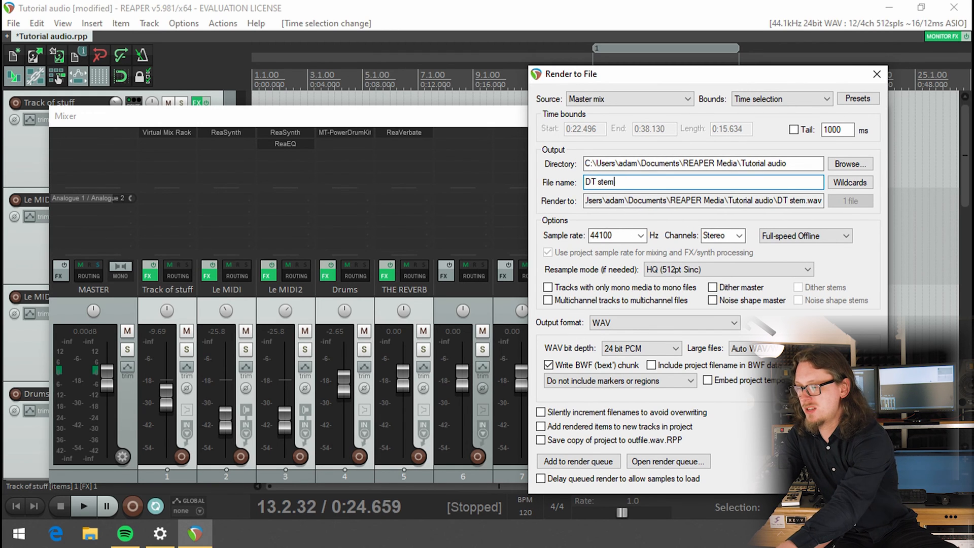
pyautogui.write('s')
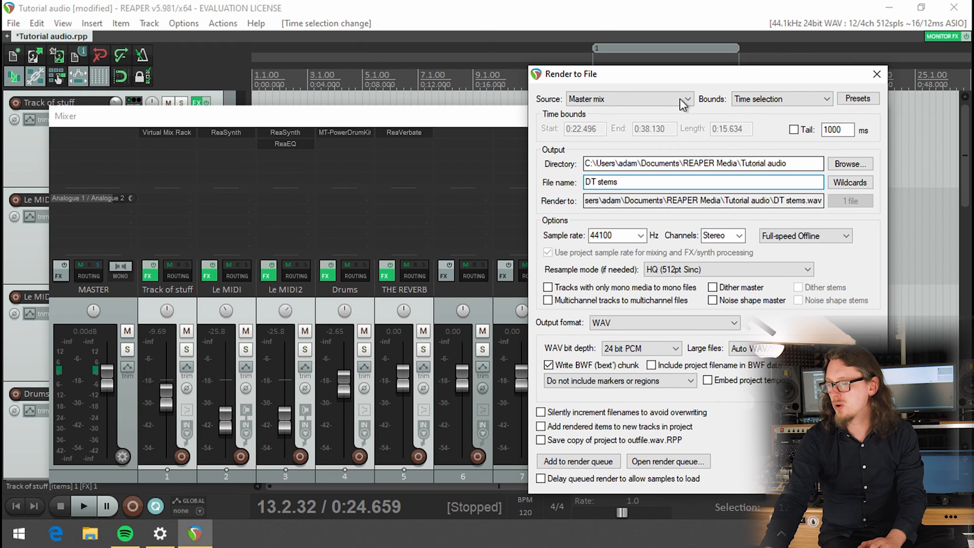
# Step: Set the render source to Stems (selected tracks) and check the list of output file names
pyautogui.click(662, 99)
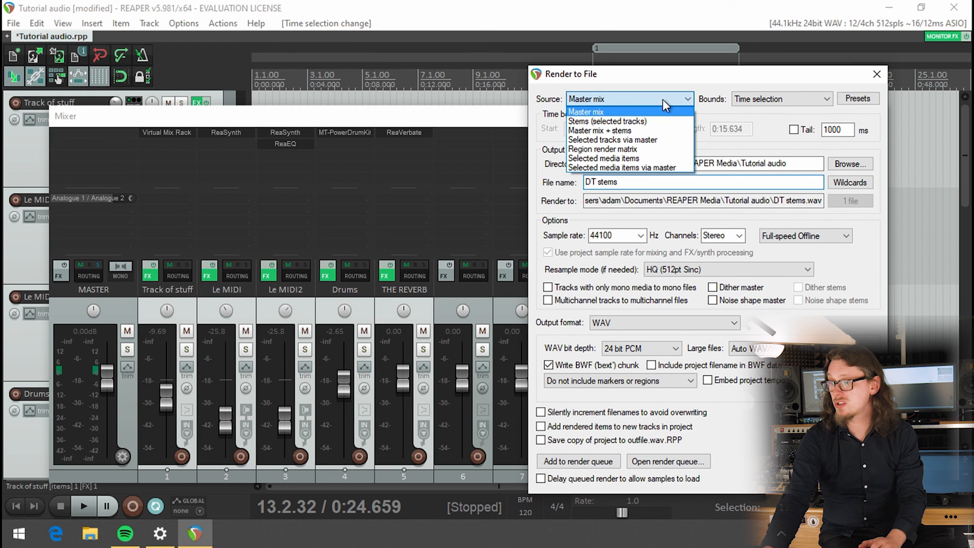
pyautogui.click(645, 121)
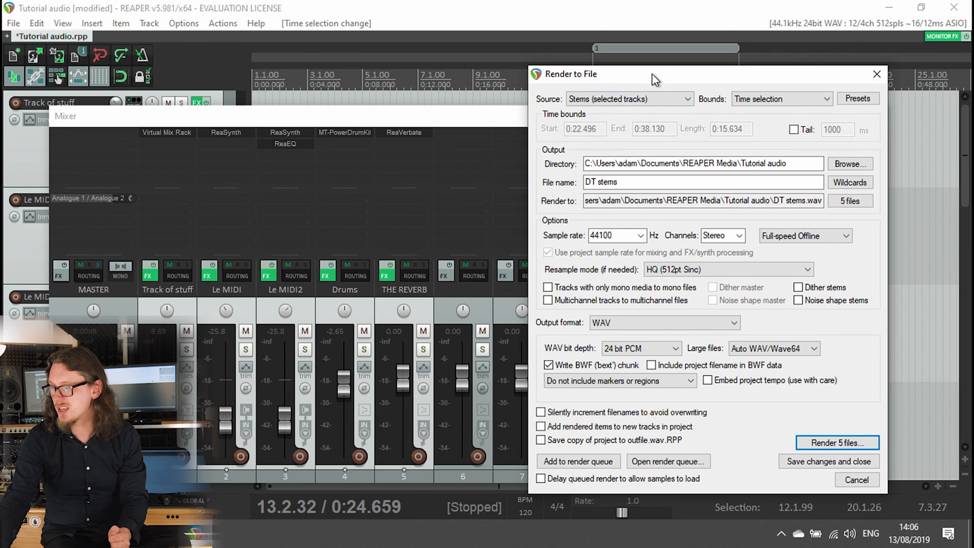
pyautogui.click(842, 203)
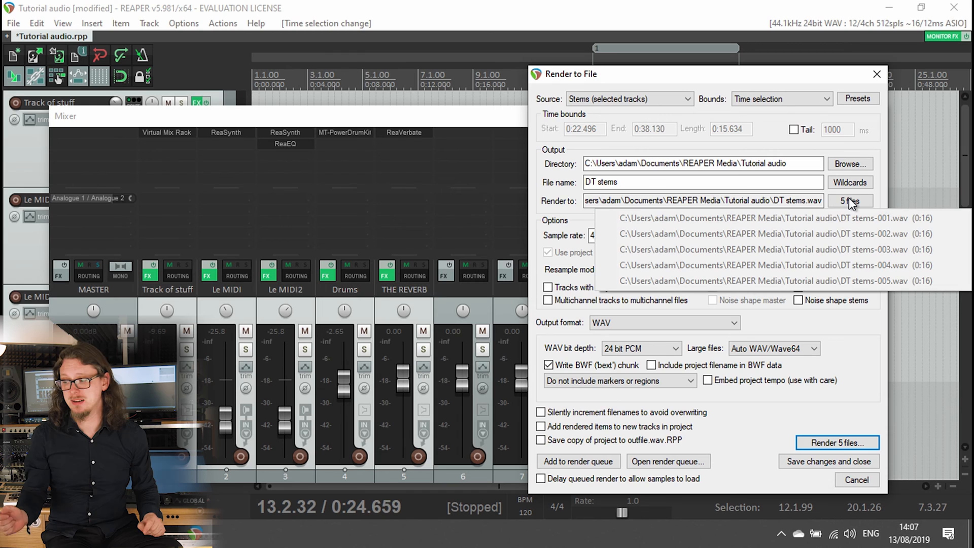
pyautogui.click(786, 181)
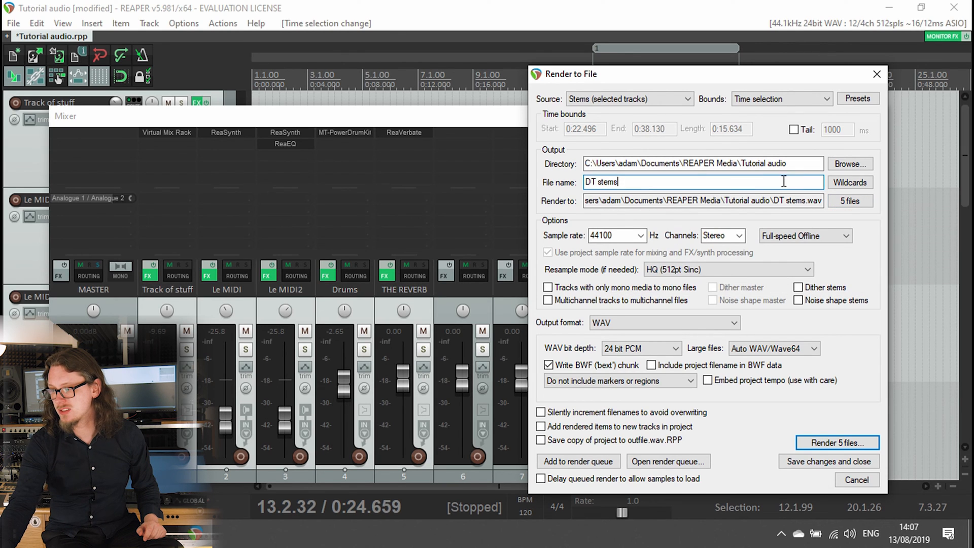
# Step: Replace the file name with "Dark-" plus the $tracknumber wildcard and check the list of output files
pyautogui.click(852, 184)
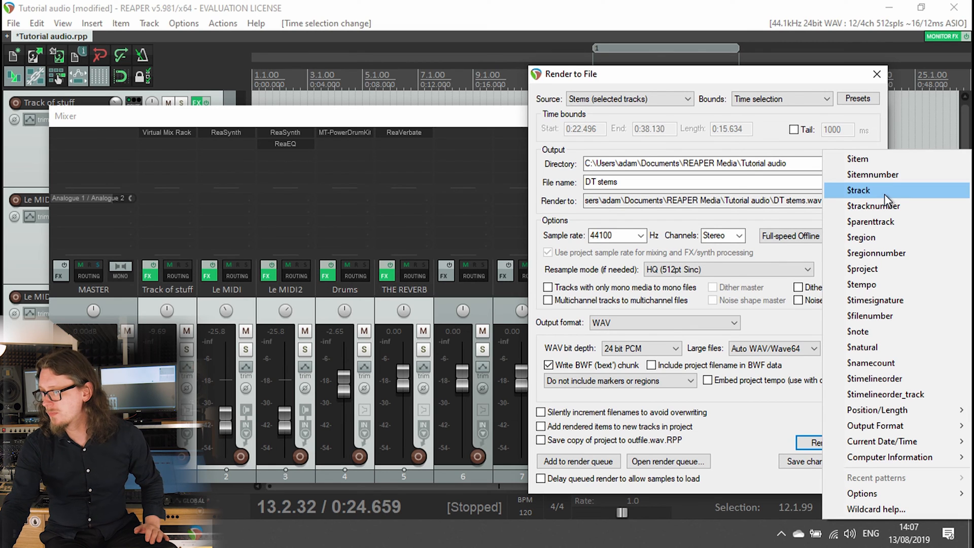
pyautogui.click(663, 181)
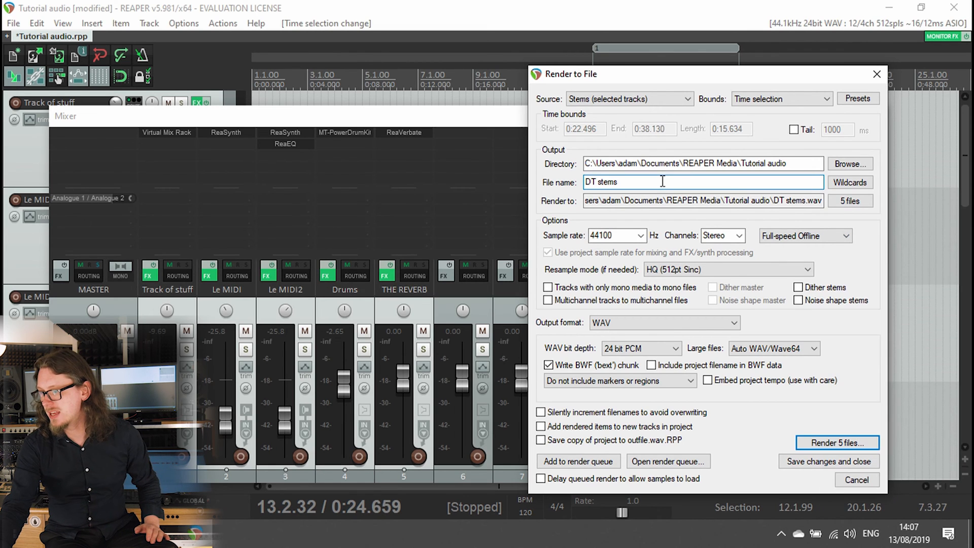
pyautogui.moveTo(662, 181); pyautogui.dragTo(557, 184)
pyautogui.press('BackSpace')
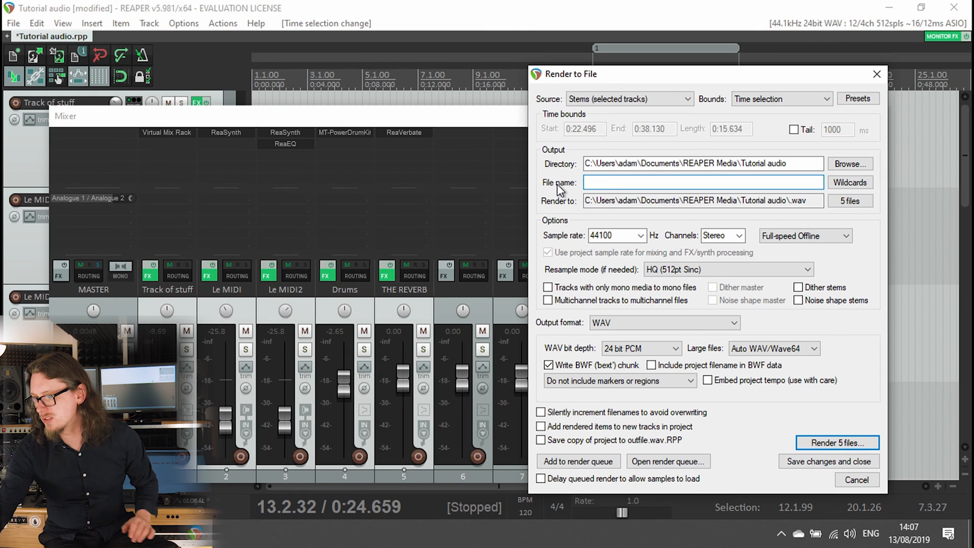
pyautogui.write('Dar')
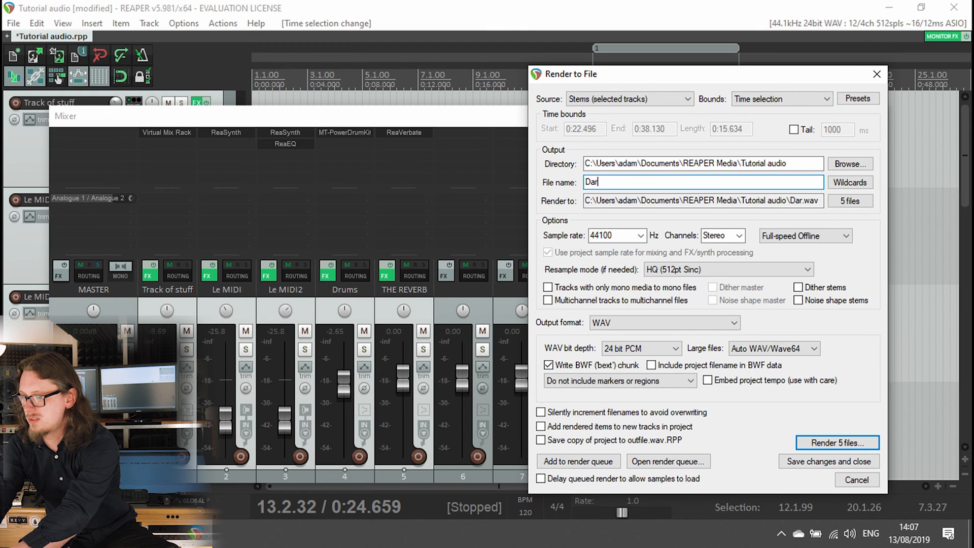
pyautogui.write('k-')
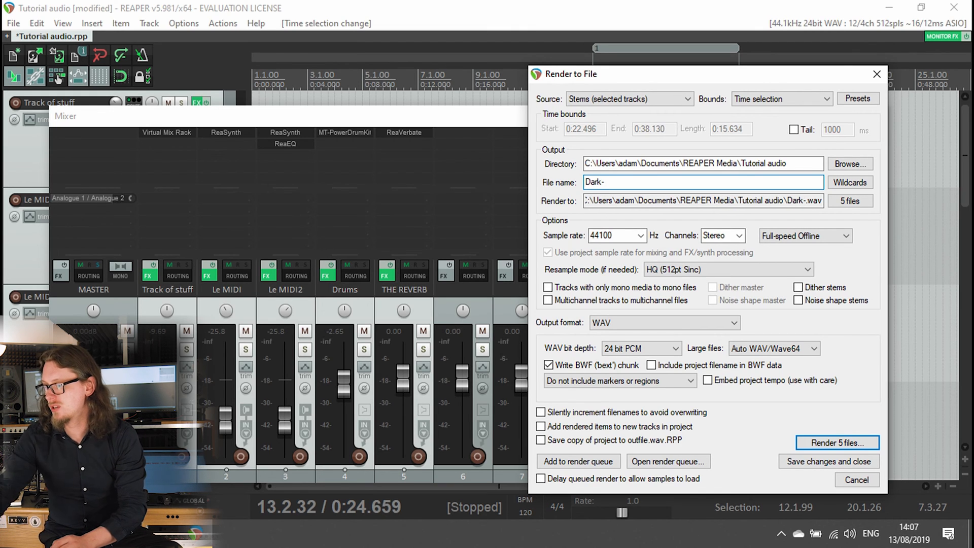
pyautogui.click(836, 182)
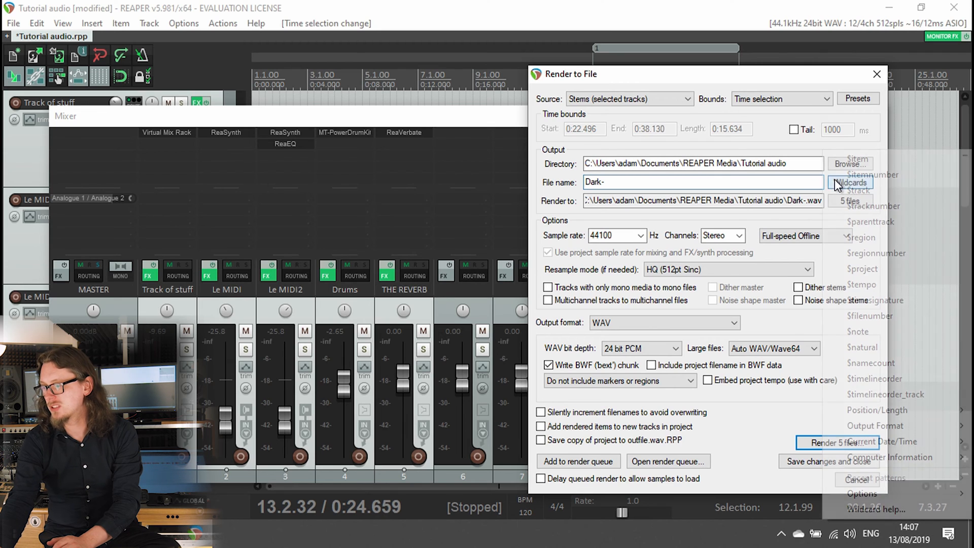
pyautogui.click(859, 206)
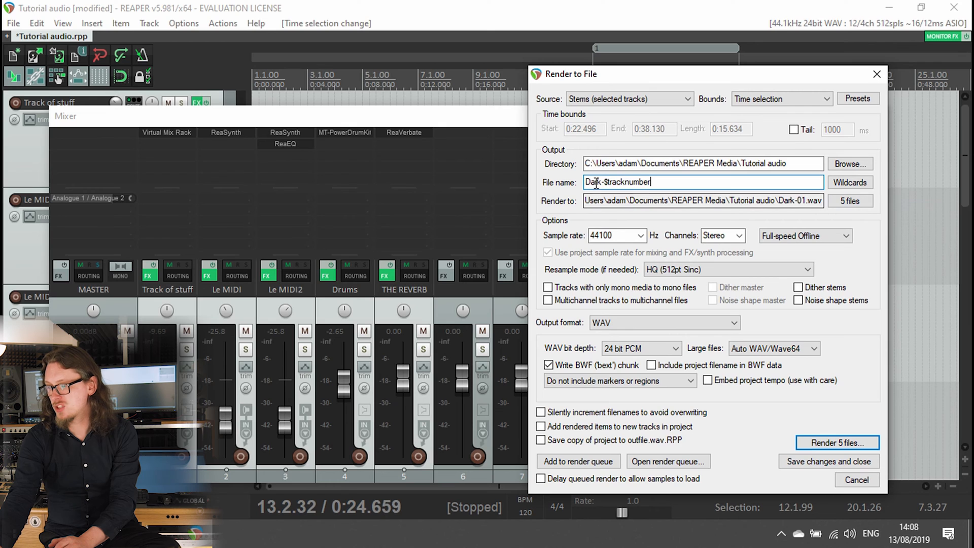
pyautogui.click(842, 201)
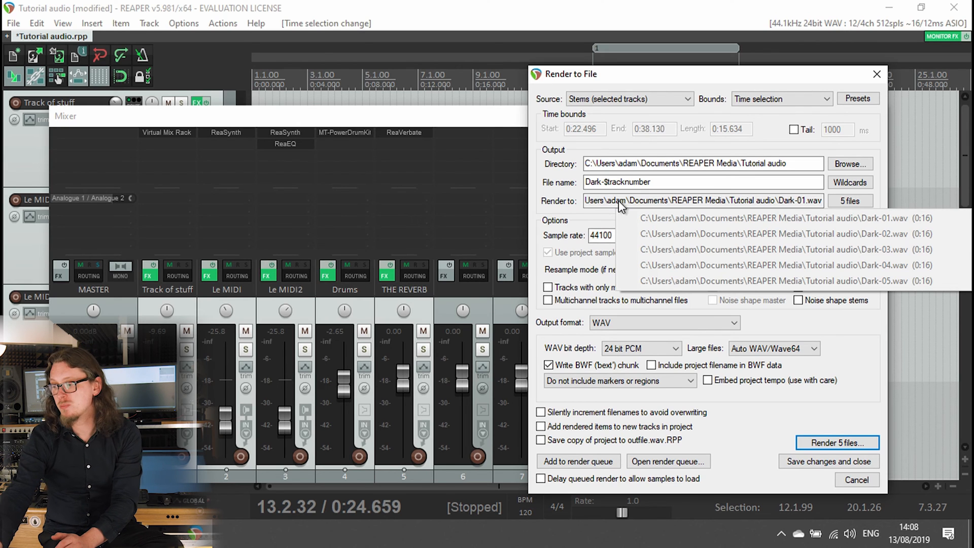
# Step: Append "-" and the $track wildcard to the file name and check the output names for all the stems
pyautogui.click(732, 185)
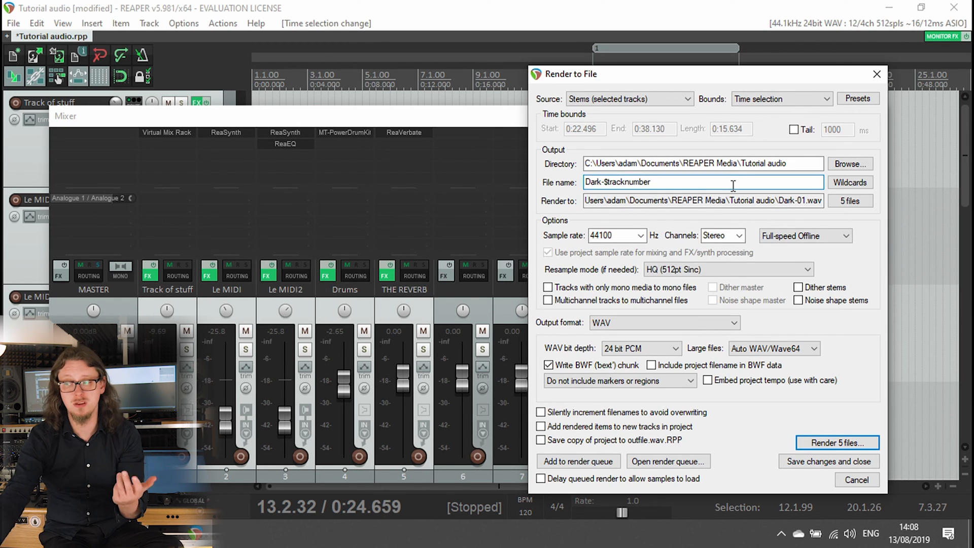
pyautogui.write('-')
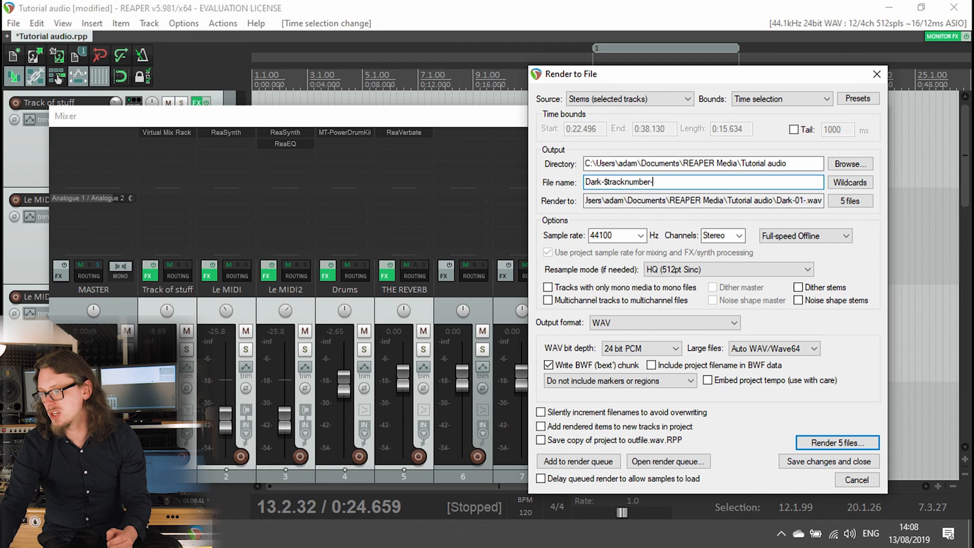
pyautogui.click(842, 182)
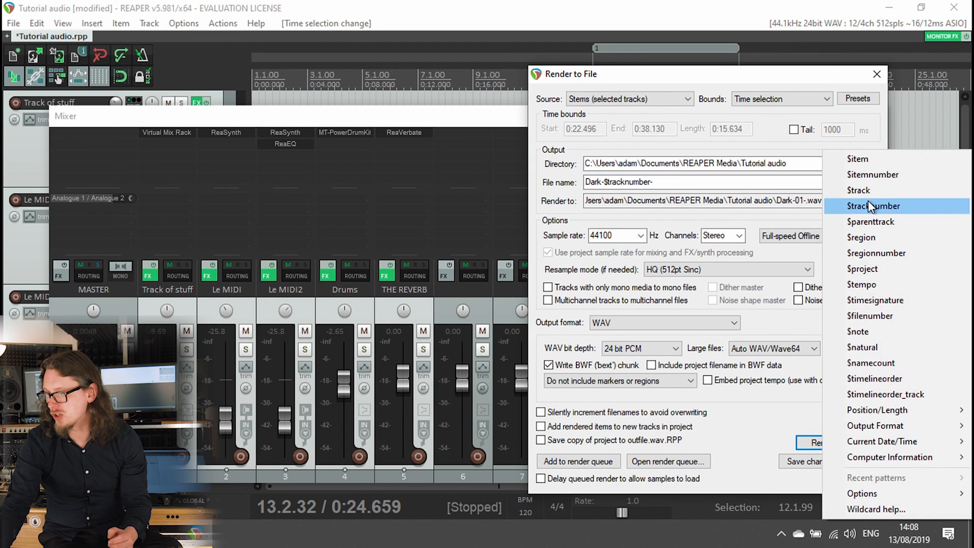
pyautogui.click(869, 194)
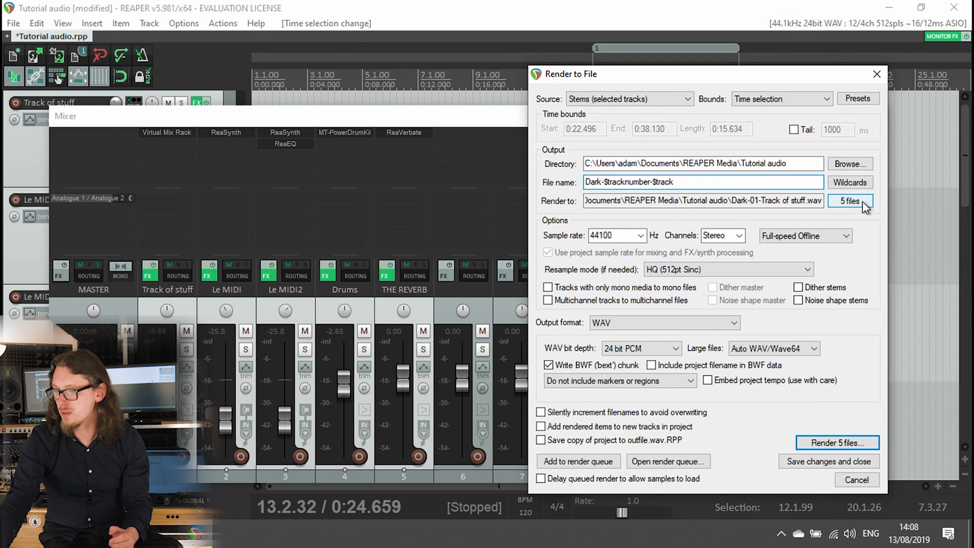
pyautogui.moveTo(758, 201); pyautogui.dragTo(814, 207)
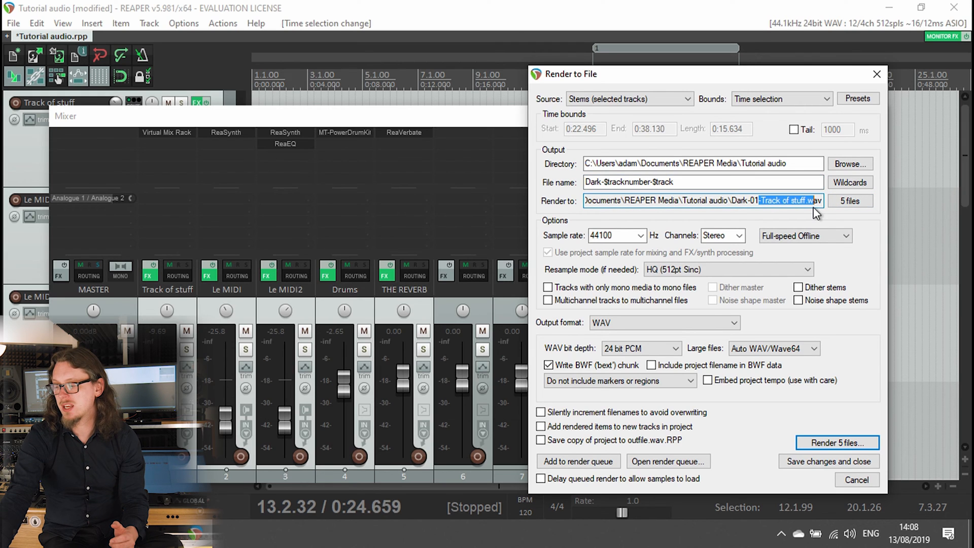
pyautogui.click(851, 203)
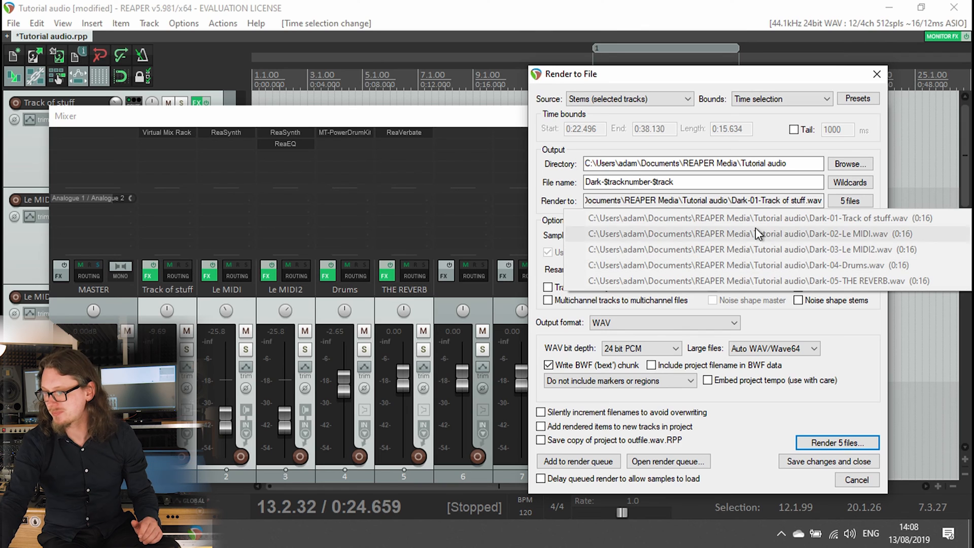
# Step: Extend the file name pattern with the output format wildcards "-$samplerate" and "-$bitdepth"
pyautogui.click(730, 182)
pyautogui.write('-')
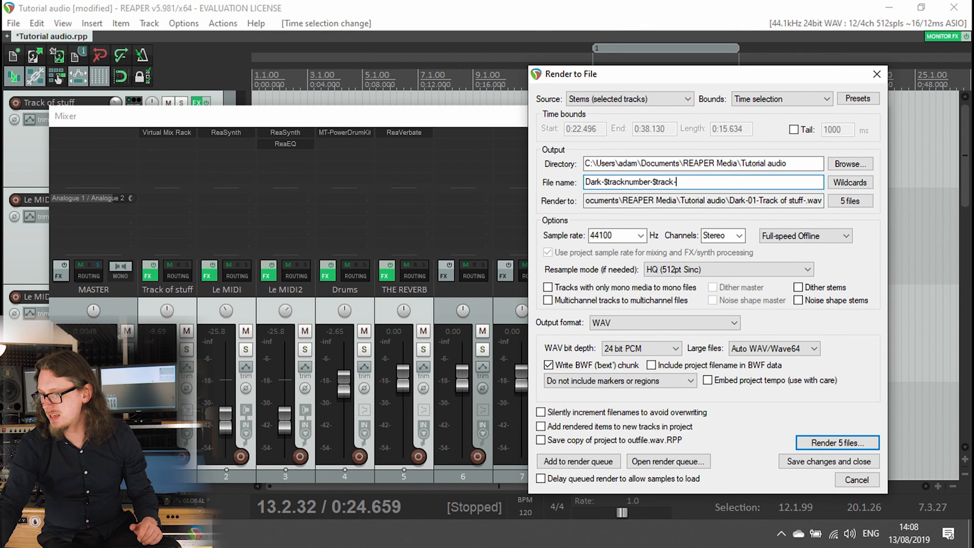
pyautogui.click(836, 183)
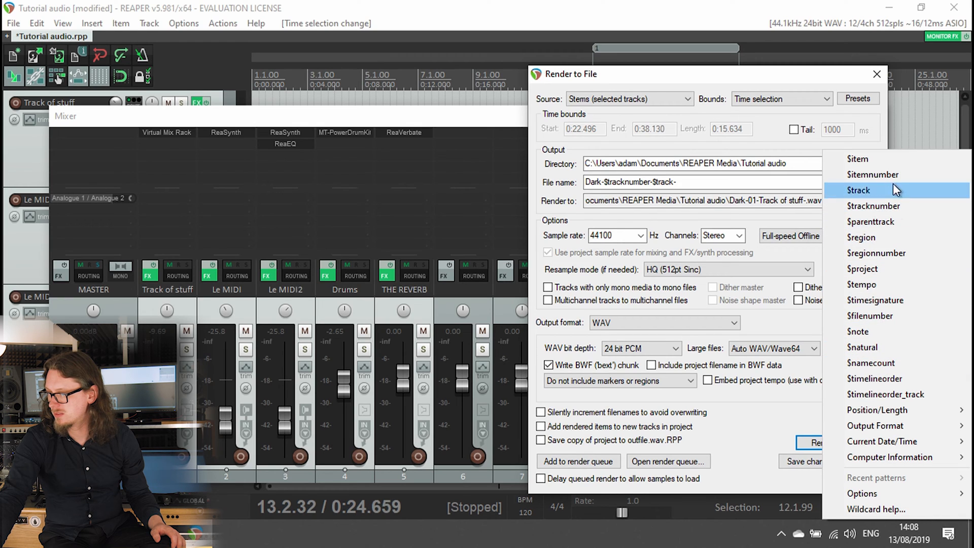
pyautogui.moveTo(905, 412)
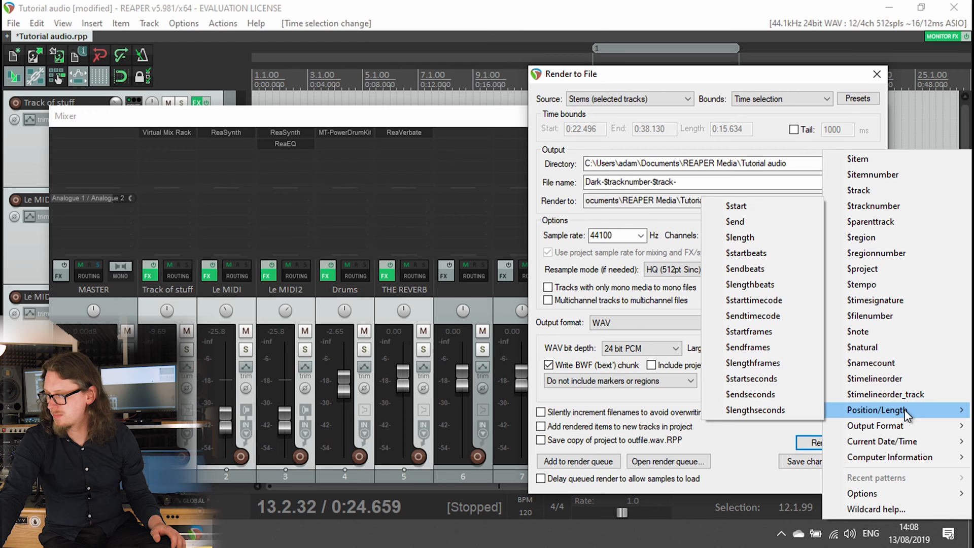
pyautogui.moveTo(899, 430)
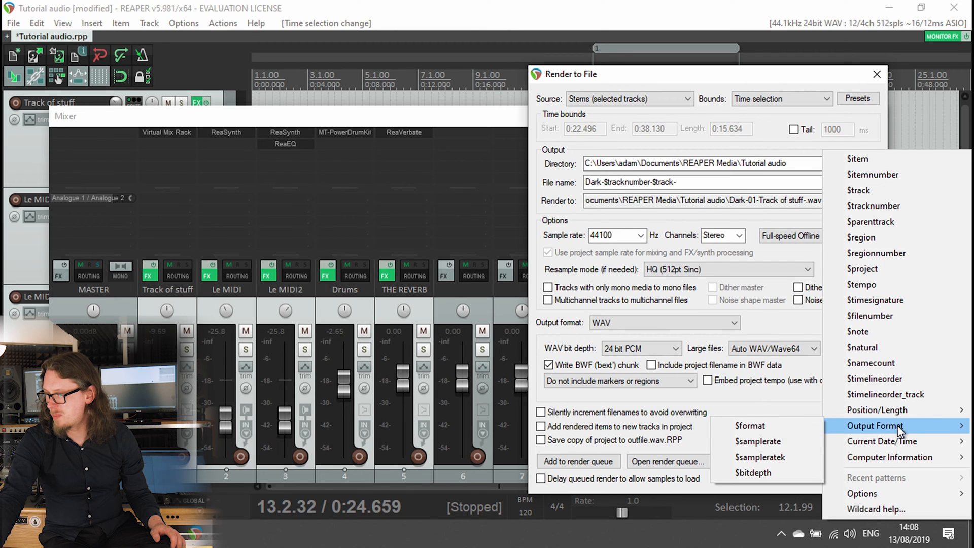
pyautogui.click(764, 442)
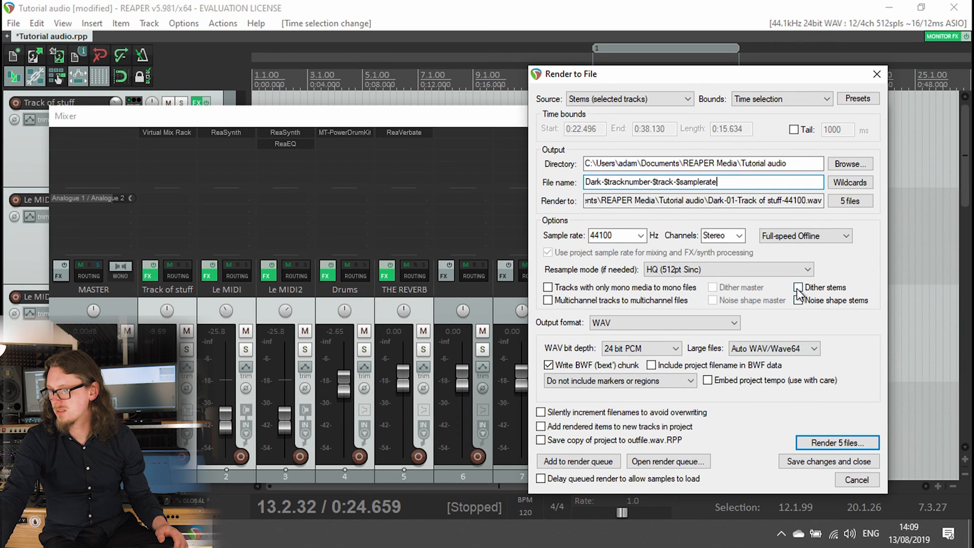
pyautogui.write('-')
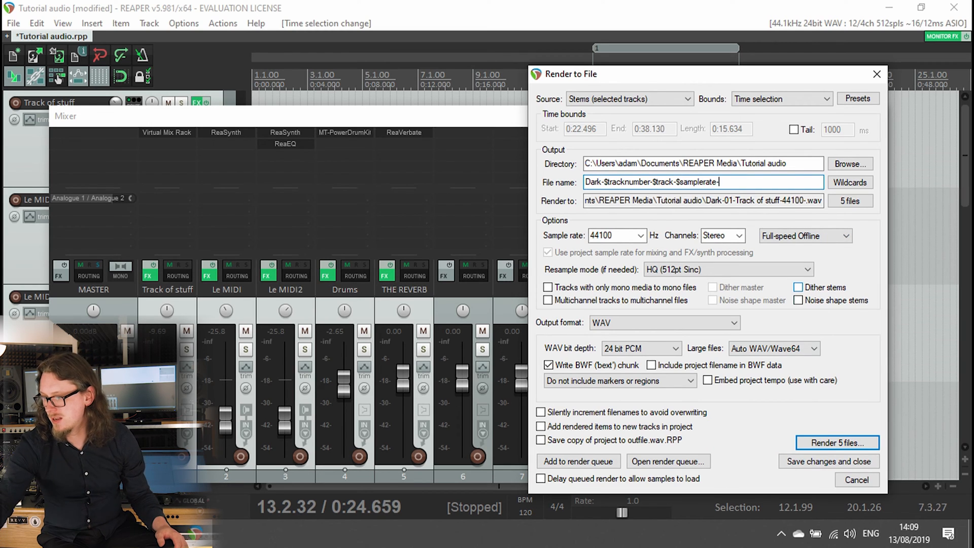
pyautogui.click(842, 176)
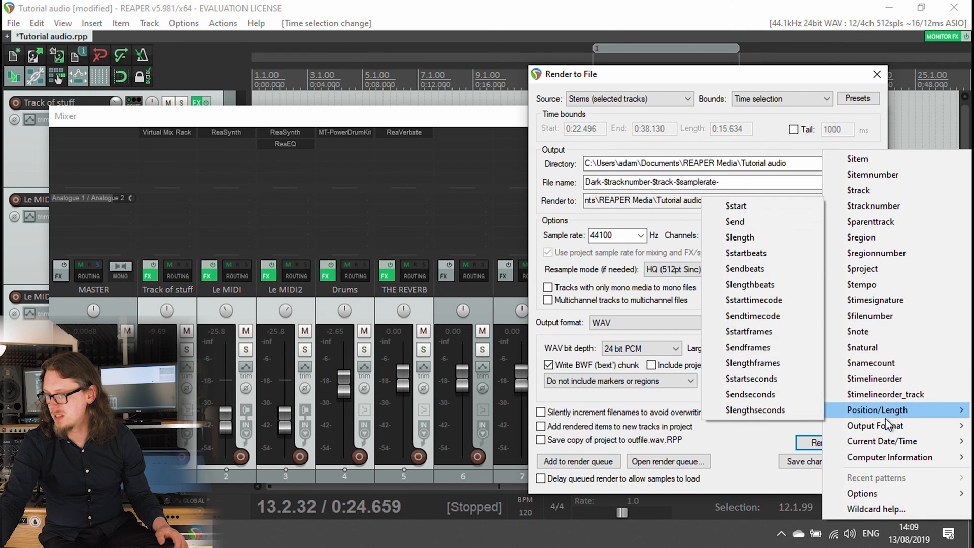
pyautogui.click(740, 472)
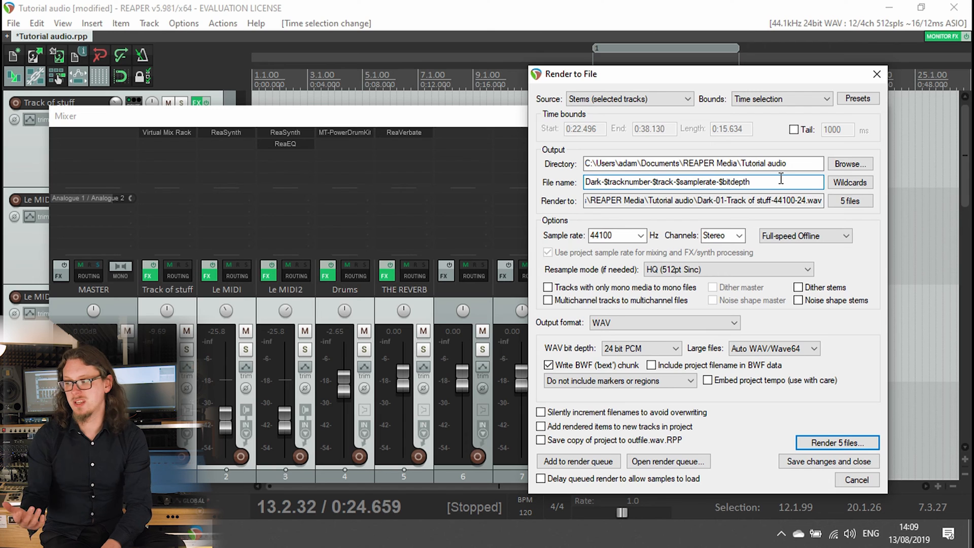
# Step: Add "-$format" to the end of the file name pattern and review the complete output names of the stems
pyautogui.write('-')
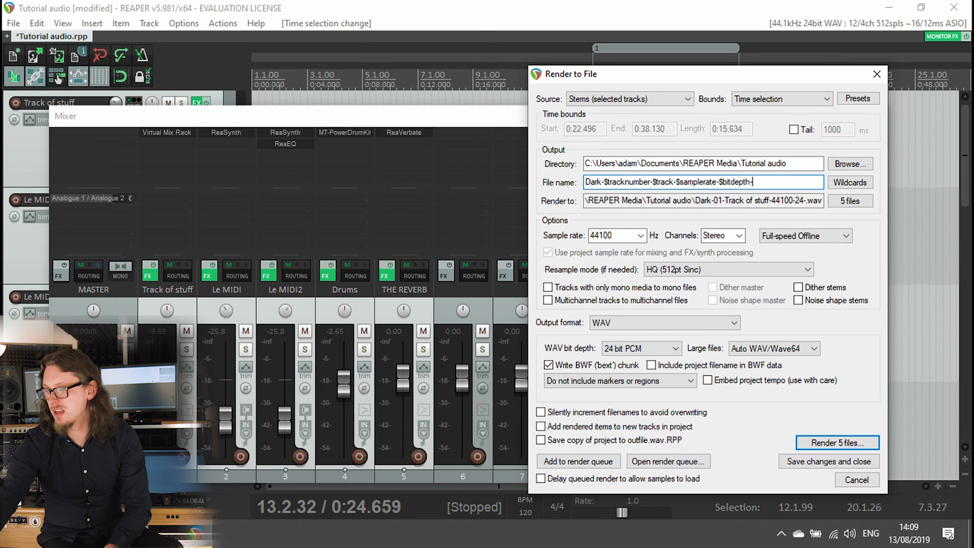
pyautogui.click(838, 183)
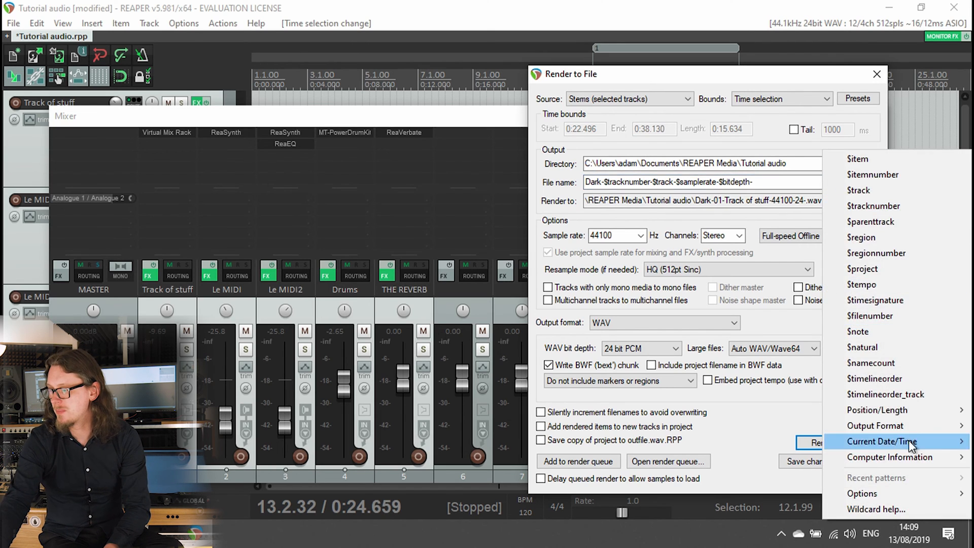
pyautogui.moveTo(902, 424)
pyautogui.click(789, 428)
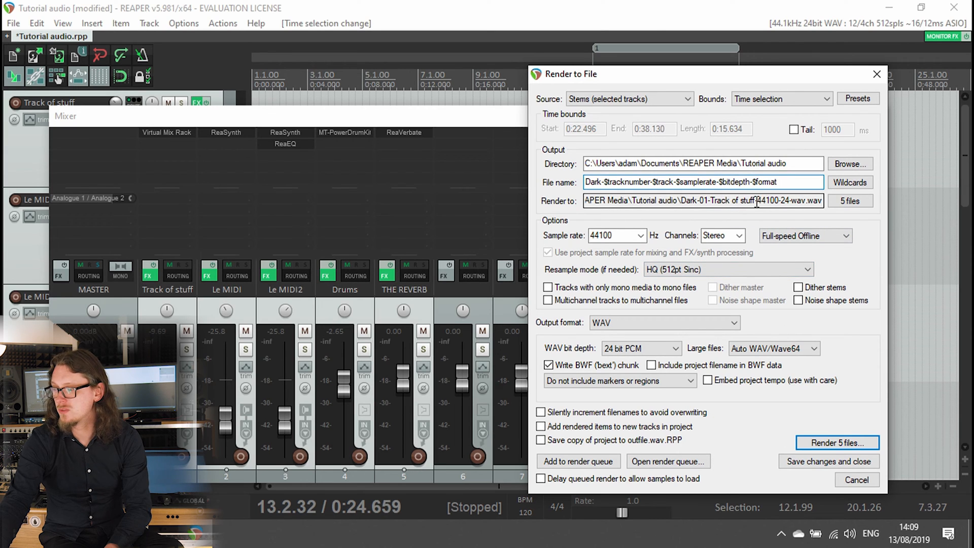
pyautogui.moveTo(760, 203); pyautogui.dragTo(789, 207)
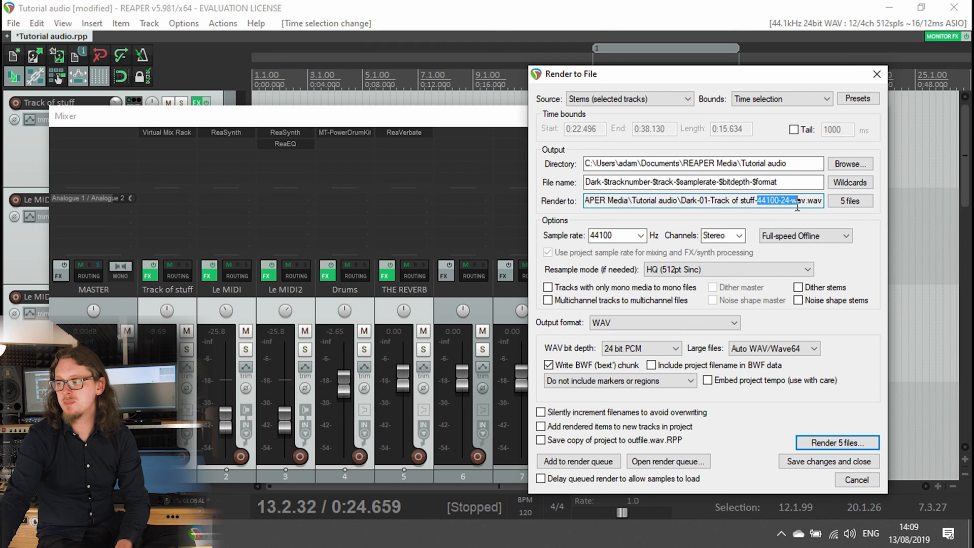
pyautogui.click(804, 201)
pyautogui.click(860, 198)
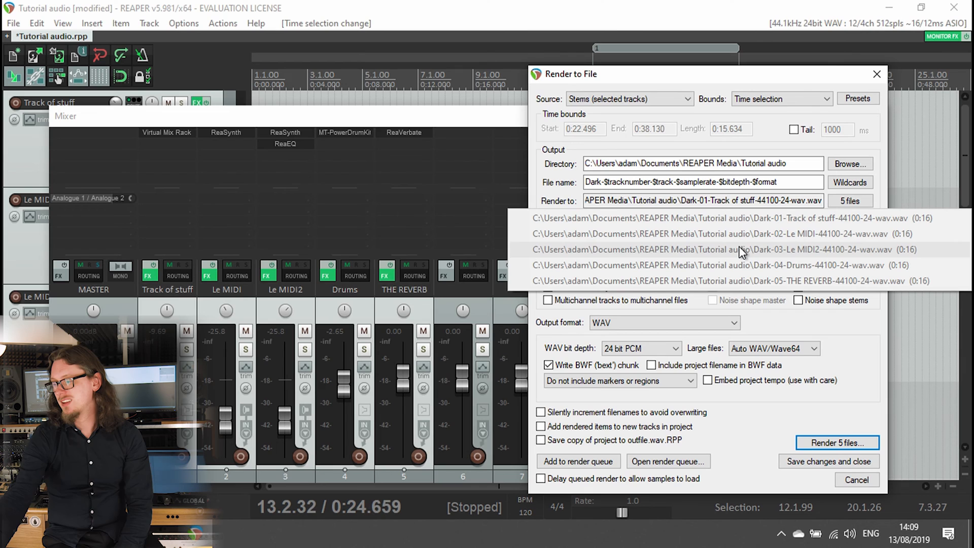
pyautogui.click(876, 330)
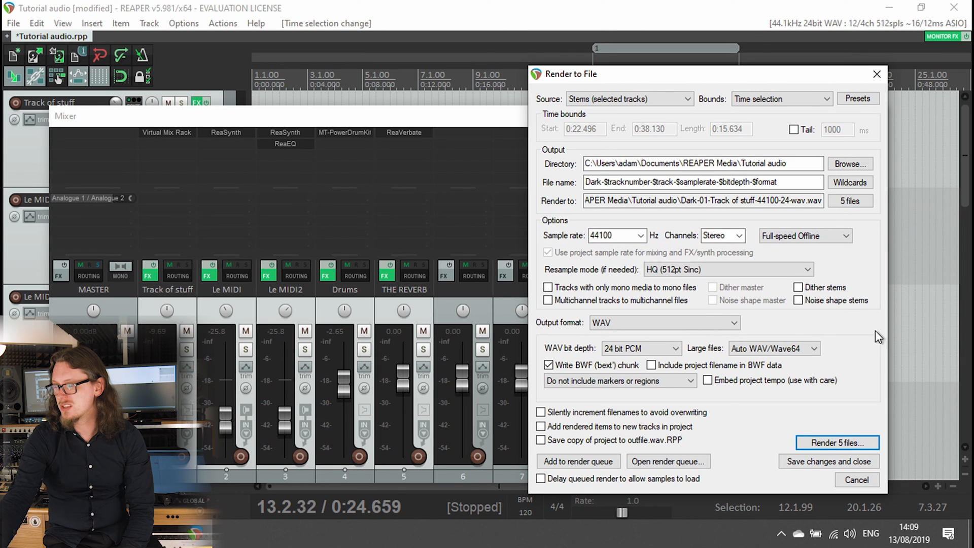
# Step: Set the WAV bit depth to 16 bit PCM and the sample rate to 48000 Hz, checking both in the output file names
pyautogui.click(652, 349)
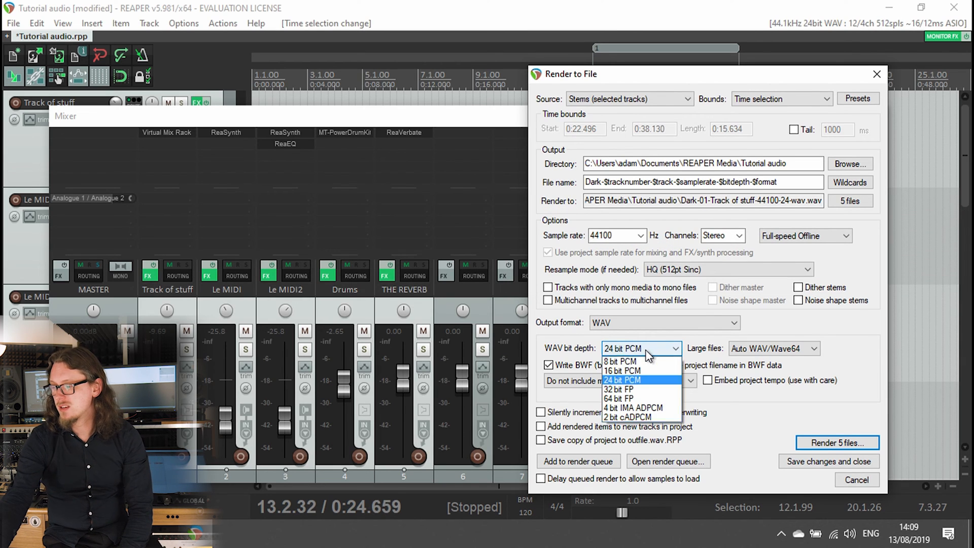
pyautogui.click(620, 368)
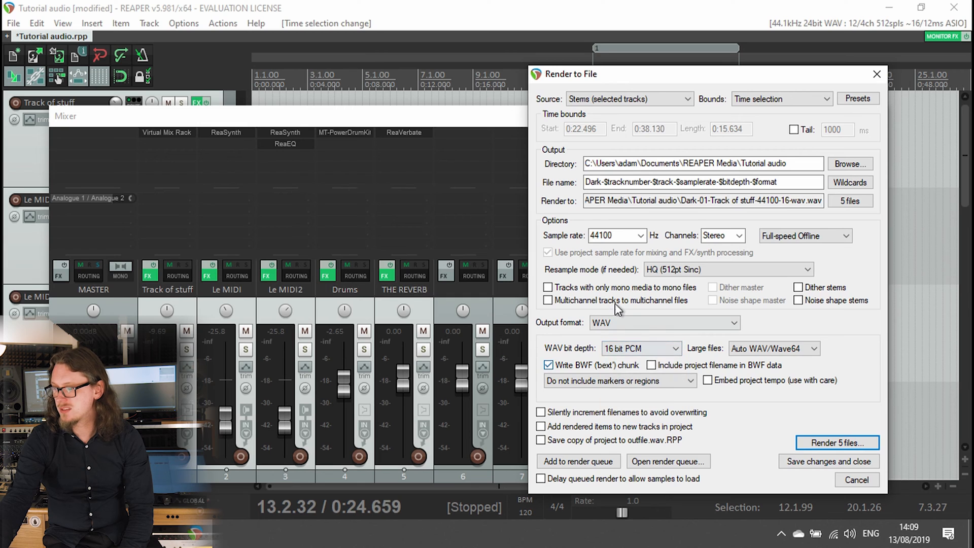
pyautogui.click(641, 235)
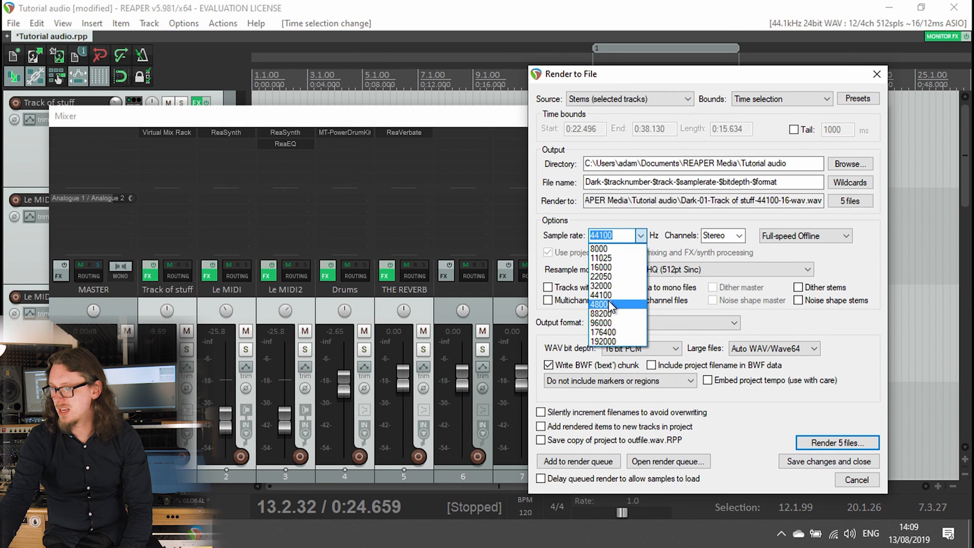
pyautogui.click(607, 300)
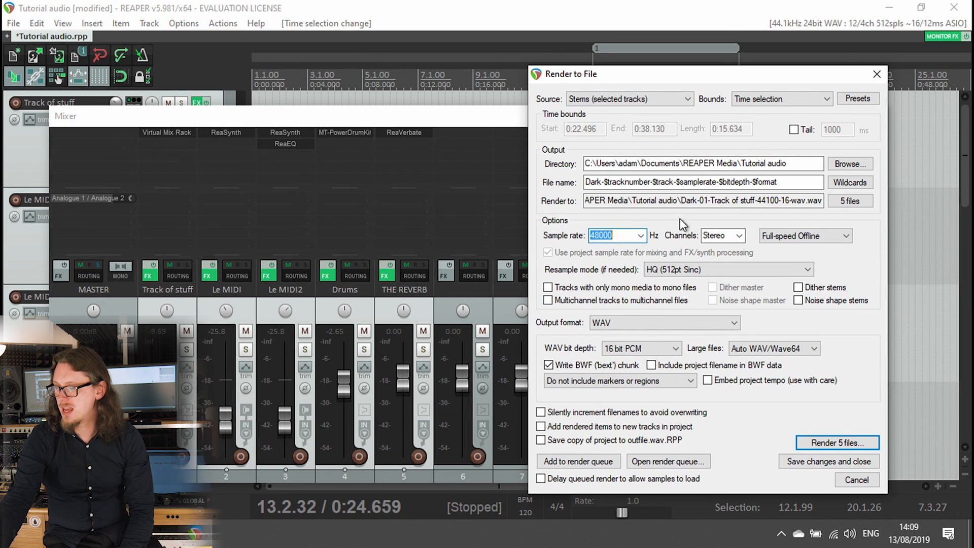
pyautogui.click(631, 235)
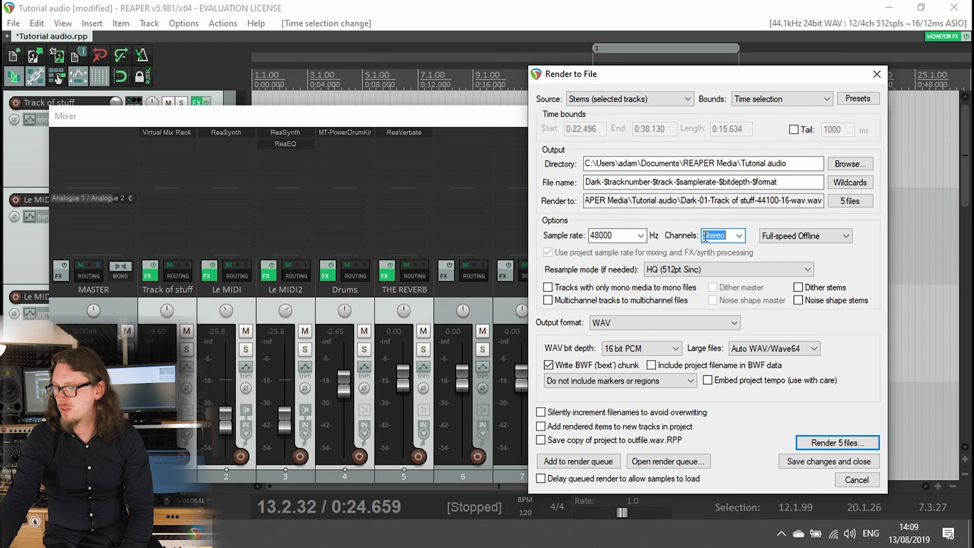
pyautogui.click(852, 201)
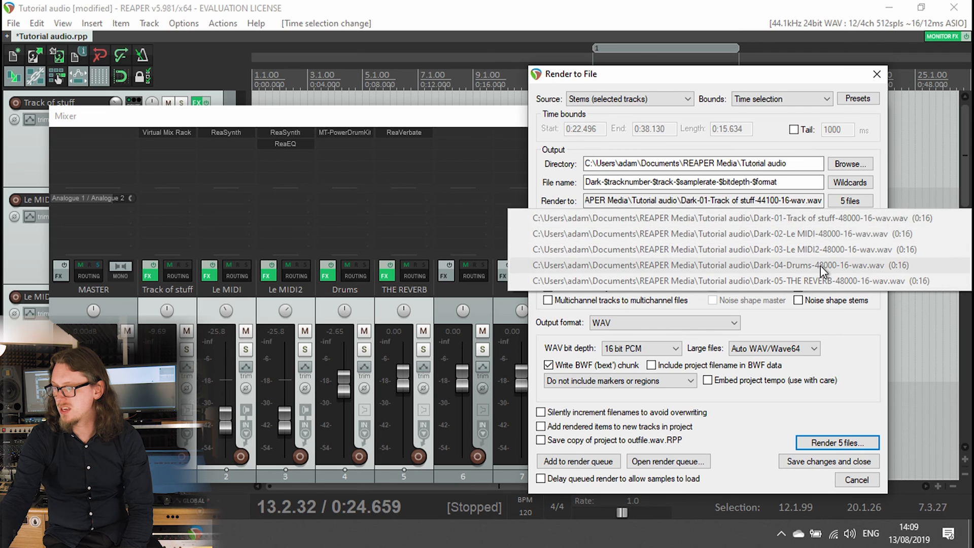
pyautogui.click(549, 326)
# Step: Set the sample rate to 44100 Hz and the WAV bit depth to 24 bit PCM, and render the five stems
pyautogui.click(640, 235)
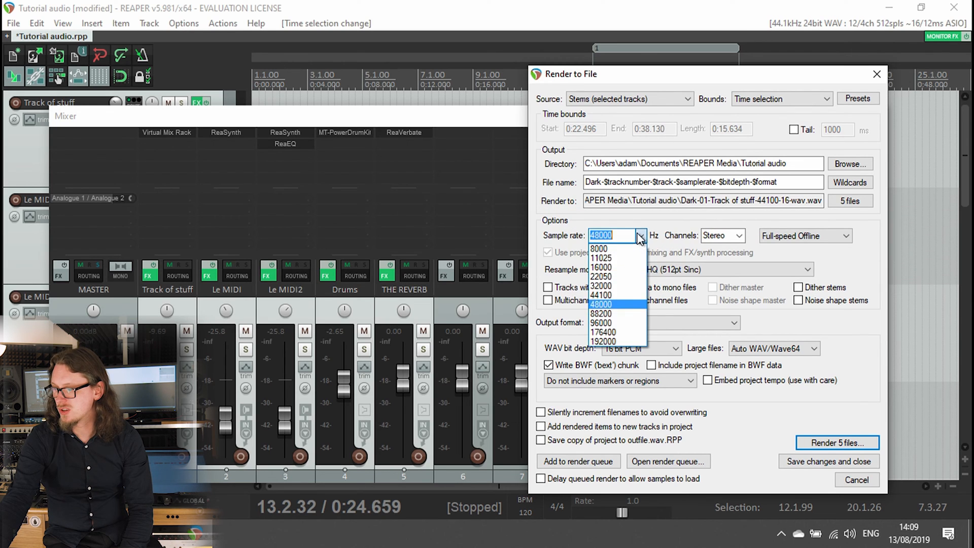
pyautogui.click(601, 296)
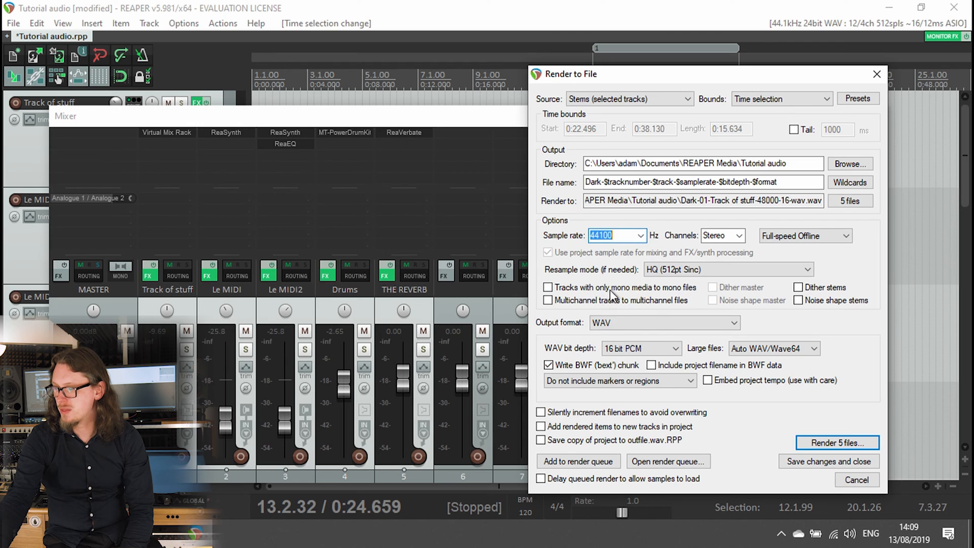
pyautogui.click(620, 348)
pyautogui.click(621, 378)
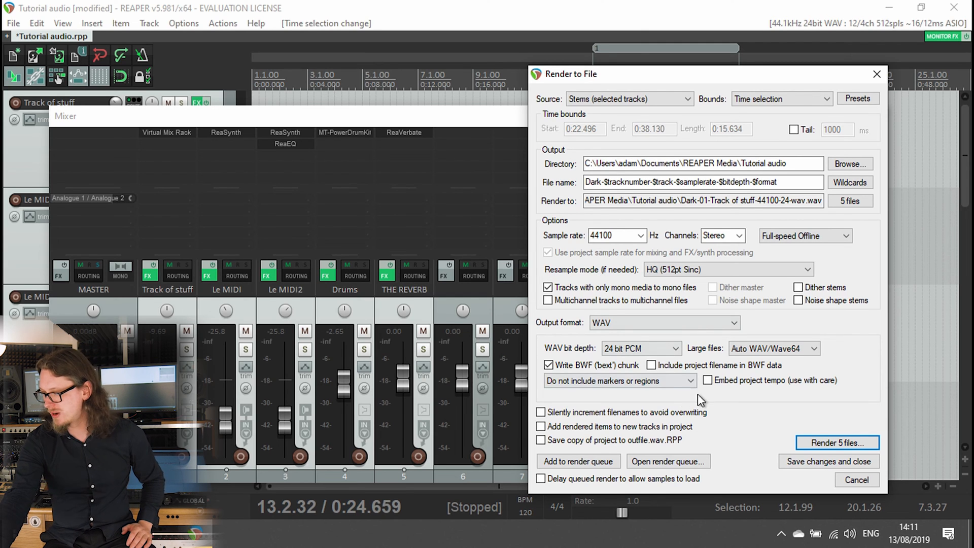
pyautogui.click(814, 443)
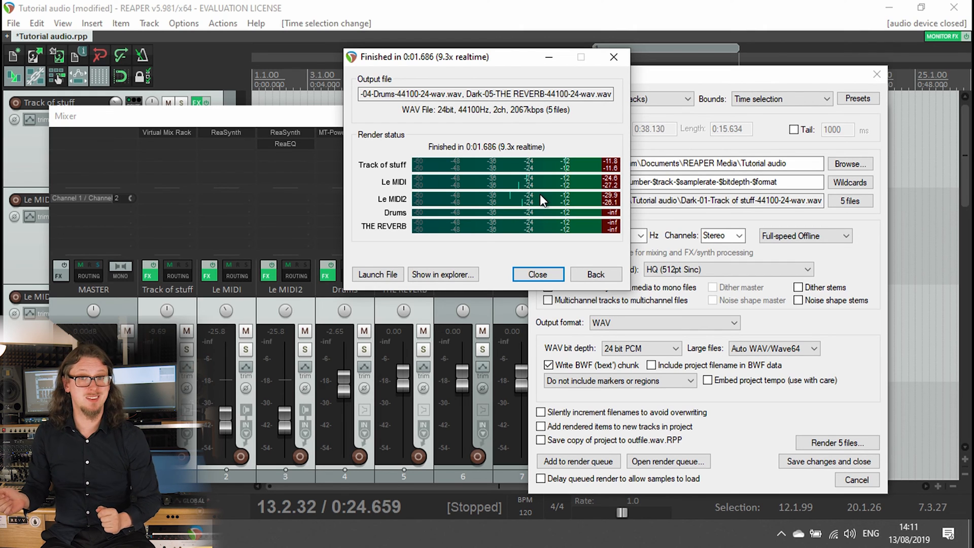
pyautogui.click(535, 274)
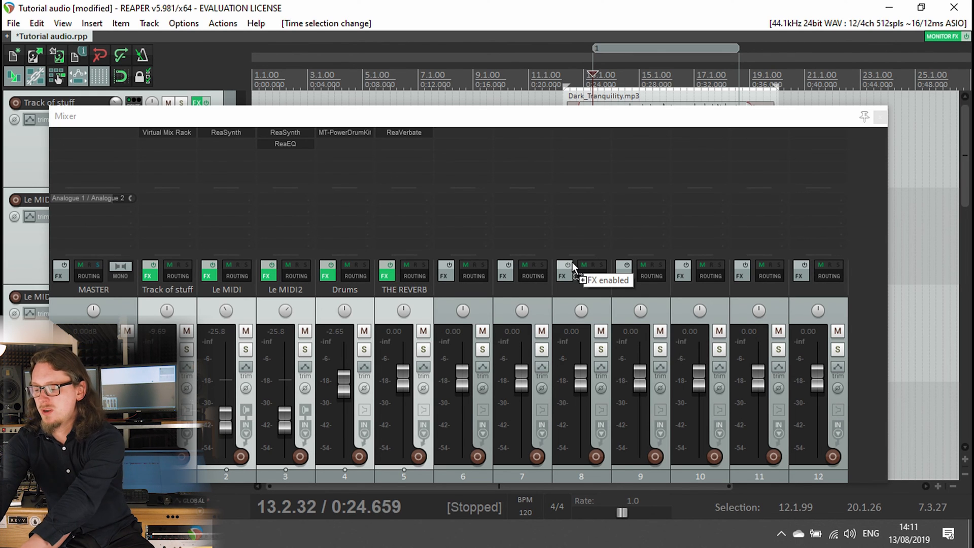
# Step: Reopen the render settings and set the output format to MP3 (encoder by LAME project) with a sample rate of 48000 Hz
pyautogui.hotkey('ctrl', 'alt', 'r')
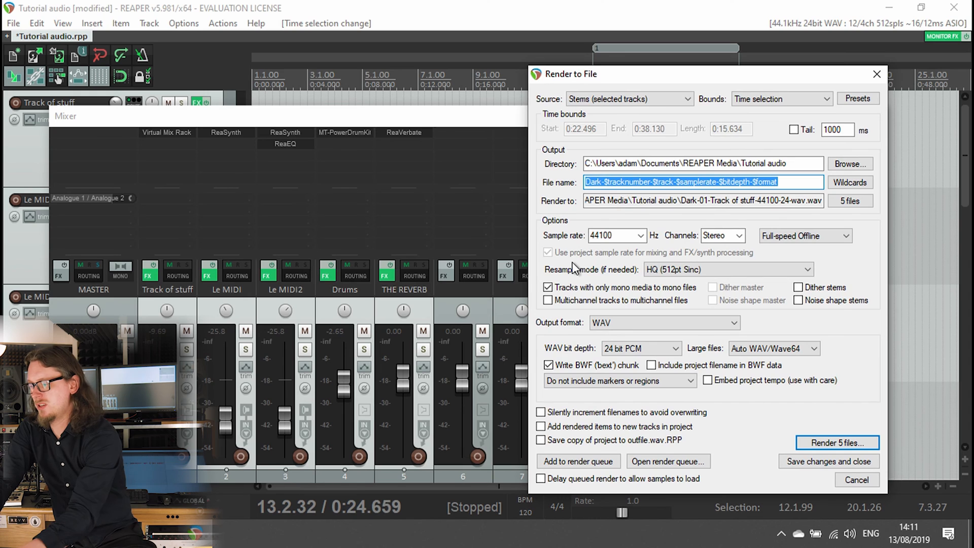
pyautogui.click(631, 324)
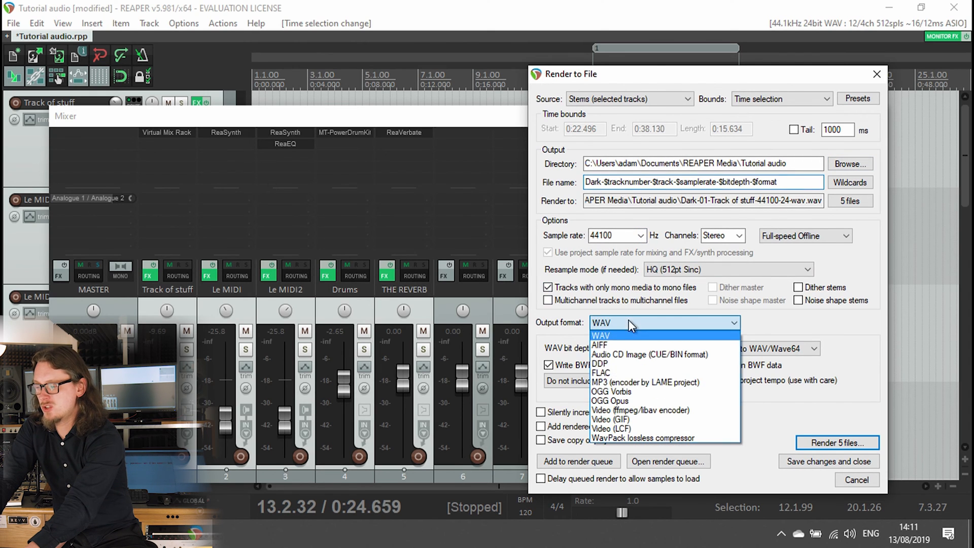
pyautogui.click(624, 380)
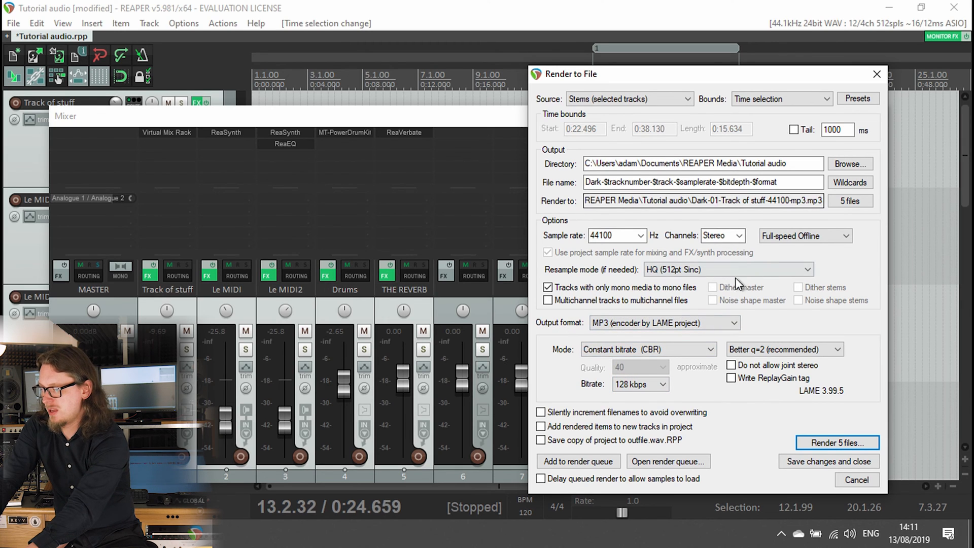
pyautogui.click(642, 240)
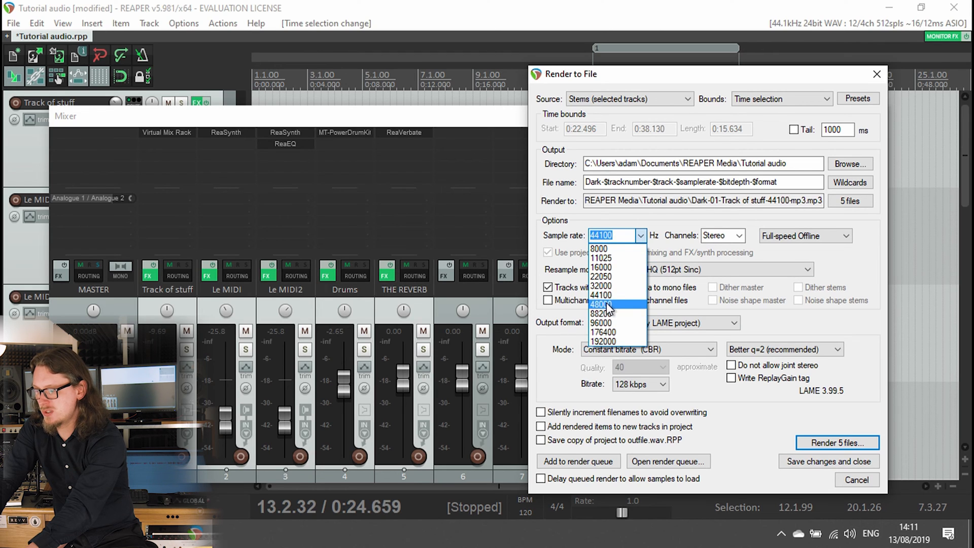
pyautogui.click(601, 304)
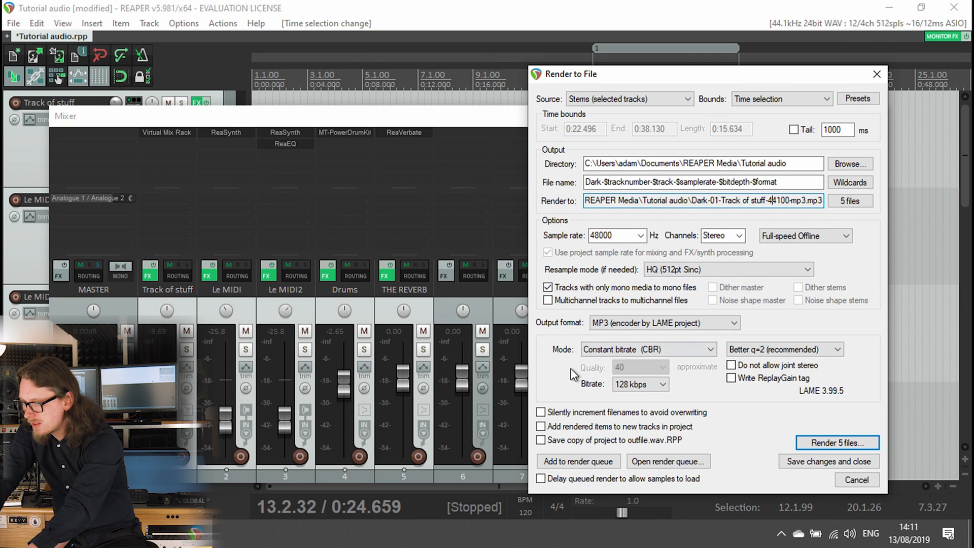
# Step: Check the output names of the MP3 stems and render the five files
pyautogui.click(848, 201)
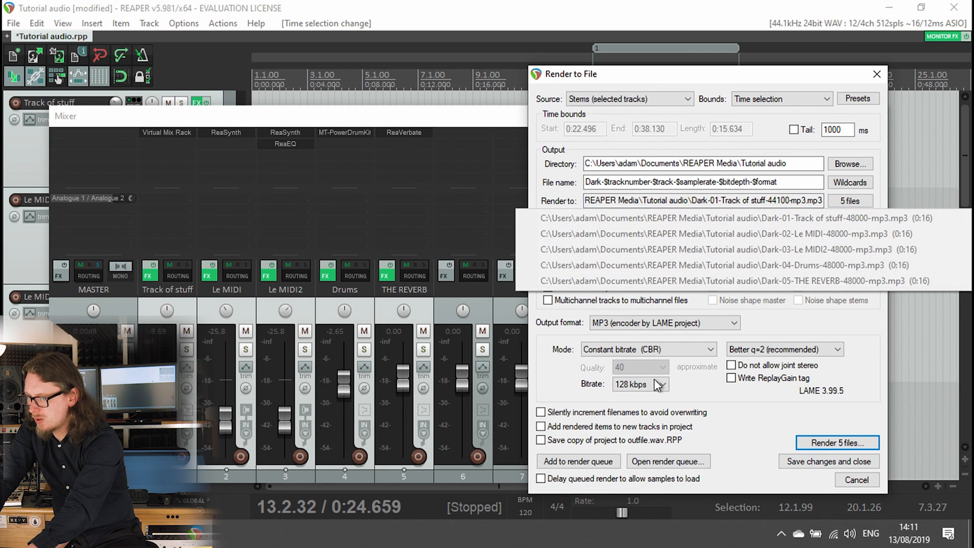
pyautogui.click(570, 374)
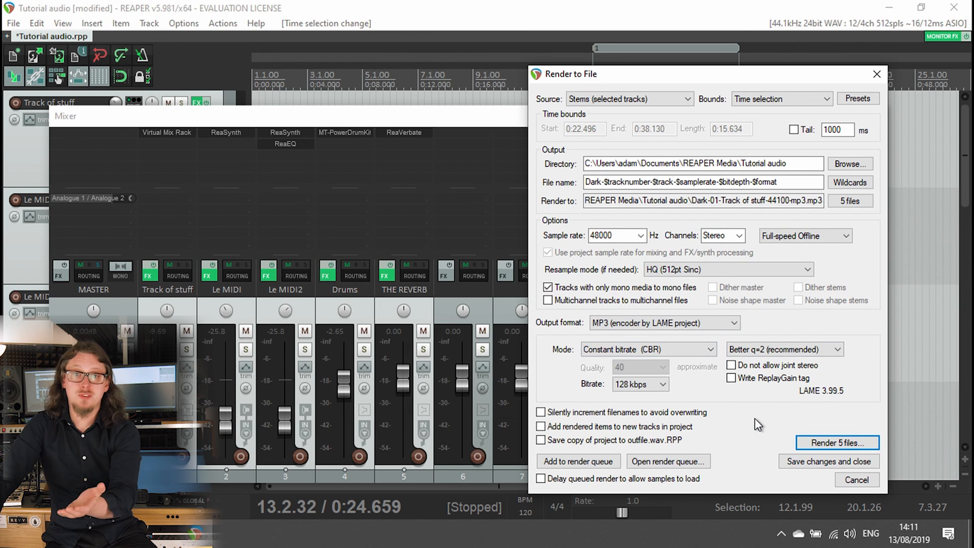
pyautogui.click(817, 443)
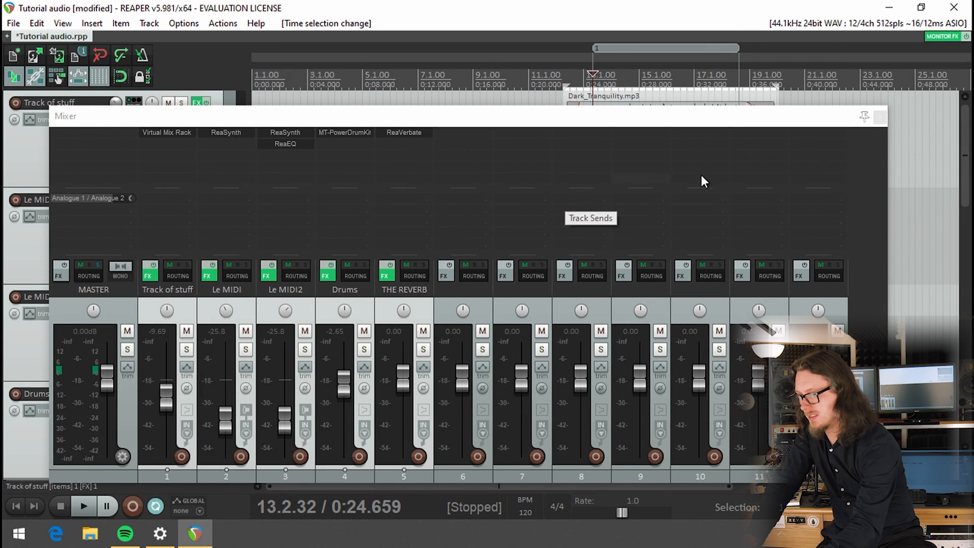
# Step: Close the mixer and remove the existing region 1 from the timeline
pyautogui.click(879, 118)
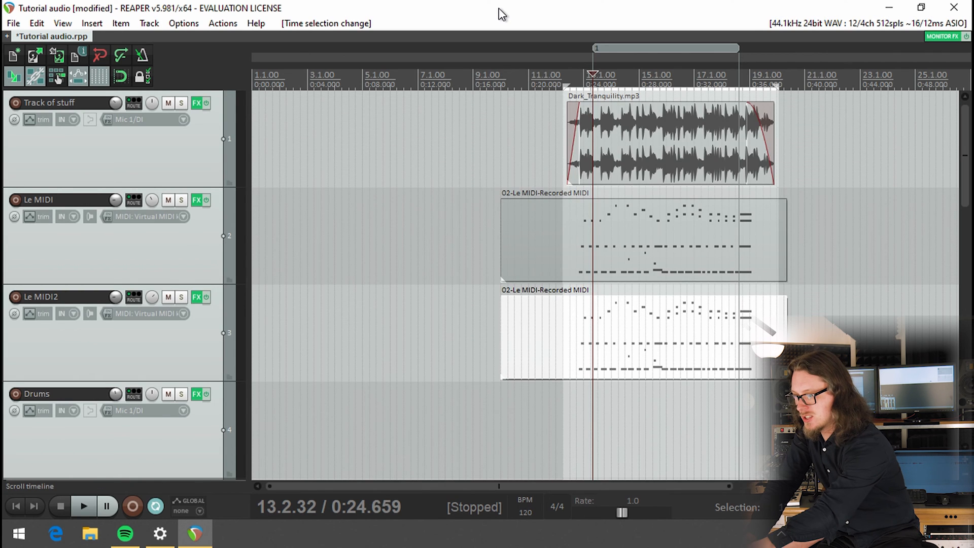
pyautogui.press('-')
pyautogui.press('-')
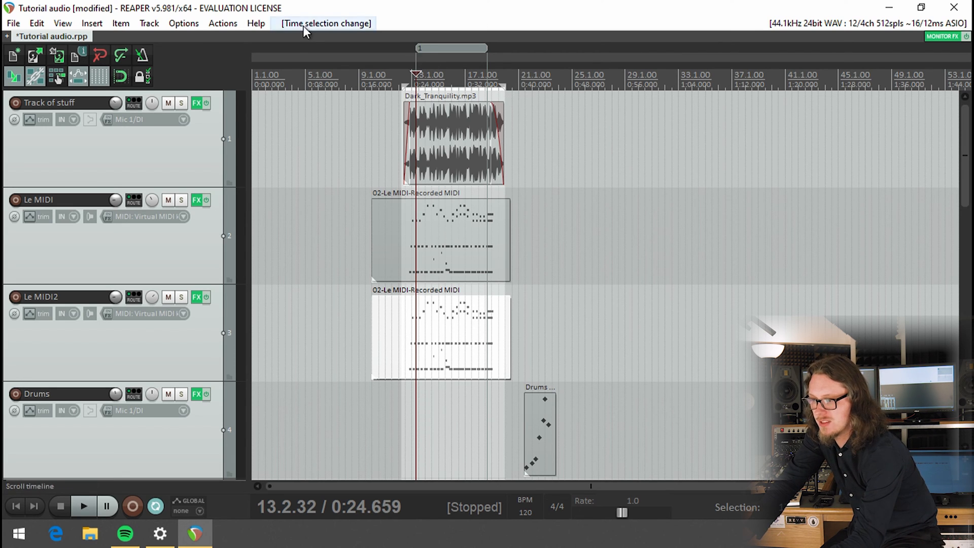
pyautogui.rightClick(431, 47)
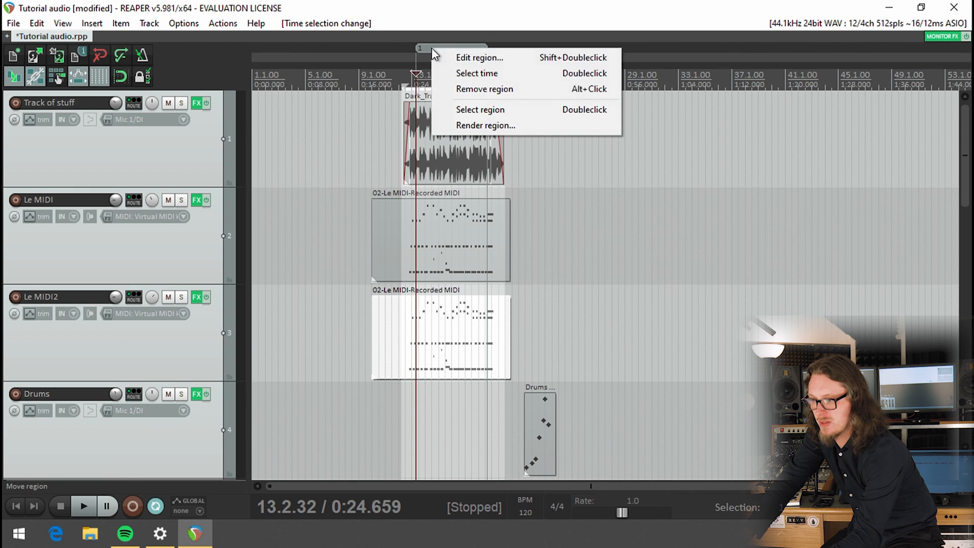
pyautogui.click(471, 91)
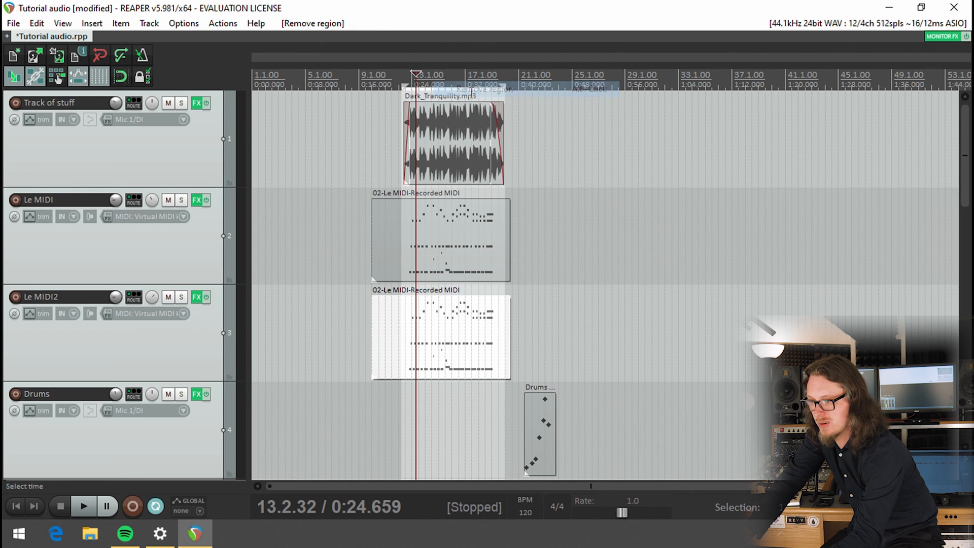
# Step: Select the time around the Dark_Tranquility.mp3 item, from about measure 12 for about 8 measures, and create a region from it
pyautogui.click(552, 105)
pyautogui.moveTo(298, 79); pyautogui.dragTo(330, 80)
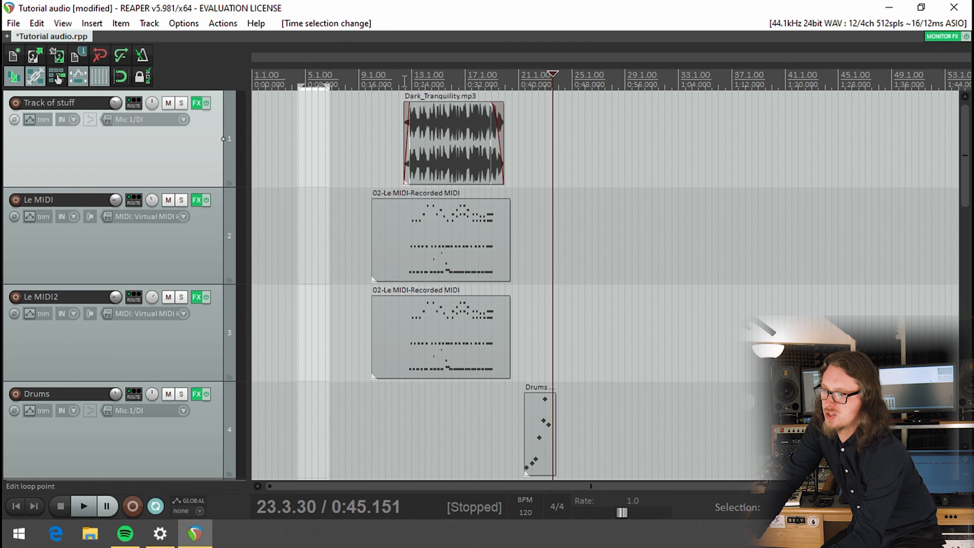
pyautogui.moveTo(401, 81); pyautogui.dragTo(510, 92)
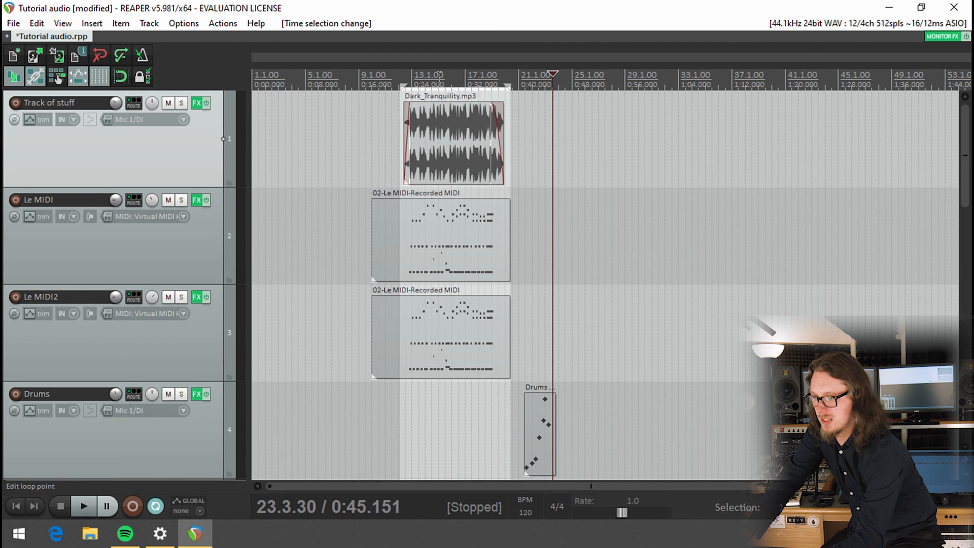
pyautogui.rightClick(439, 77)
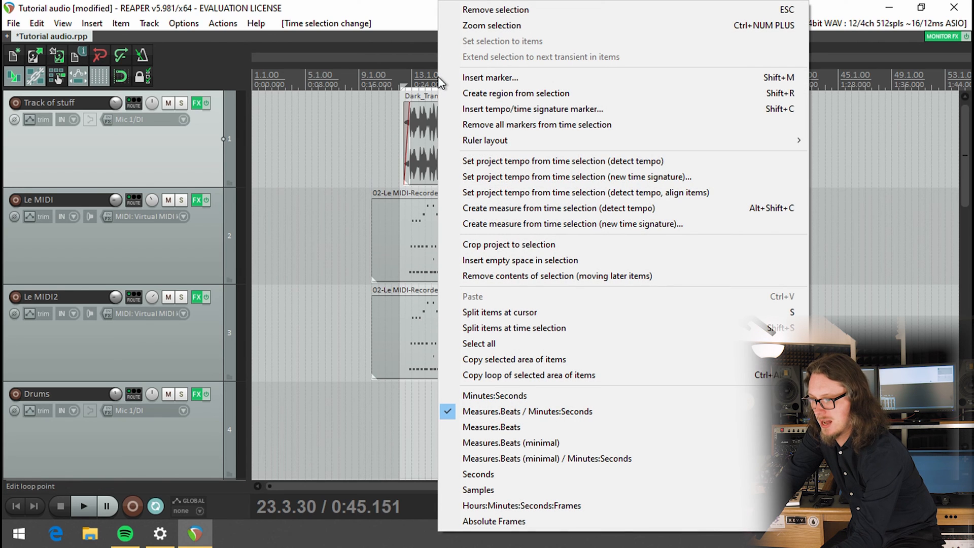
pyautogui.click(482, 94)
# Step: Select the time around the Drums MIDI item, from about measure 21 for about 2.5 measures, and create a second region from it
pyautogui.scroll(2, 484, 93)
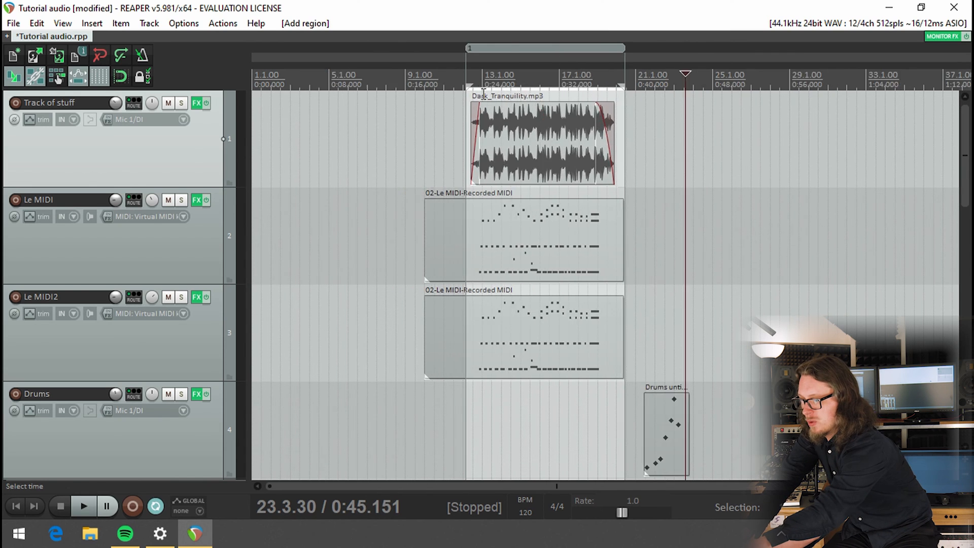
pyautogui.scroll(3, 484, 93)
pyautogui.rightClick(524, 79)
pyautogui.doubleClick(523, 79)
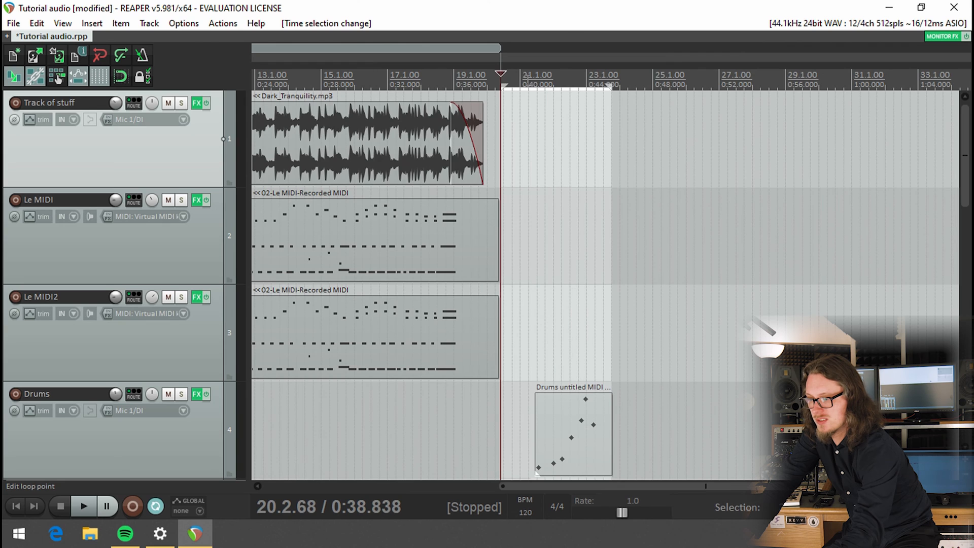
pyautogui.moveTo(648, 55); pyautogui.dragTo(673, 80)
pyautogui.click(705, 81)
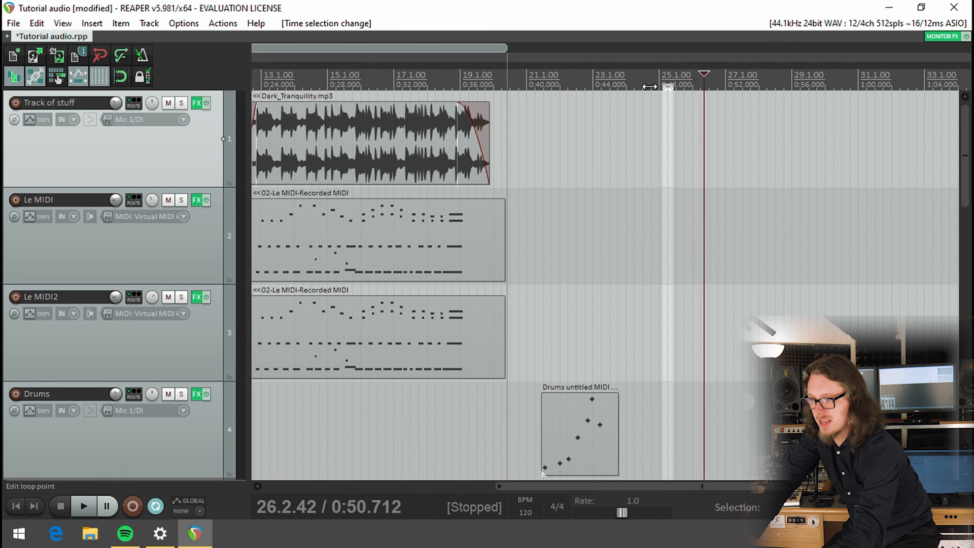
pyautogui.moveTo(533, 87); pyautogui.dragTo(626, 93)
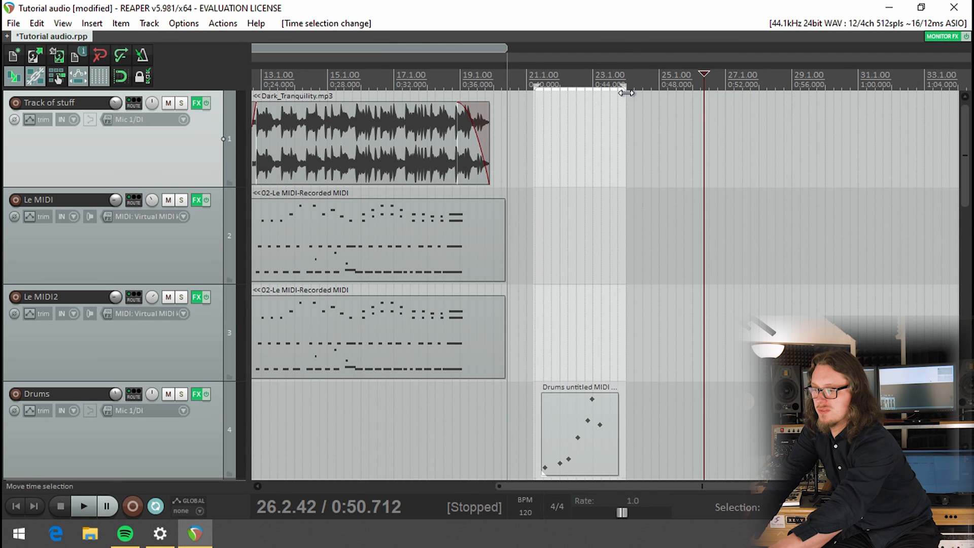
pyautogui.hotkey('shift', 'r')
# Step: Name region 1 "Main Song"
pyautogui.moveTo(566, 491); pyautogui.dragTo(487, 485)
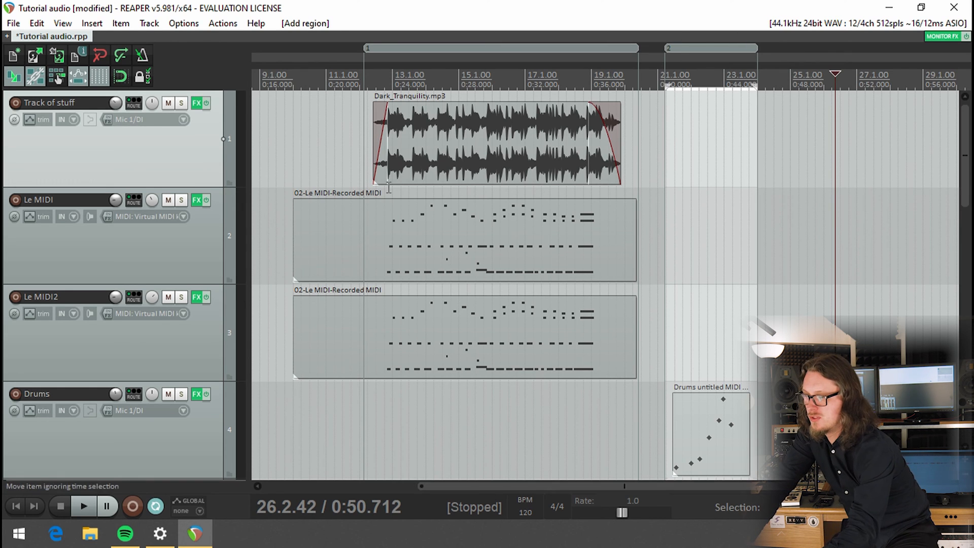
pyautogui.doubleClick(387, 44)
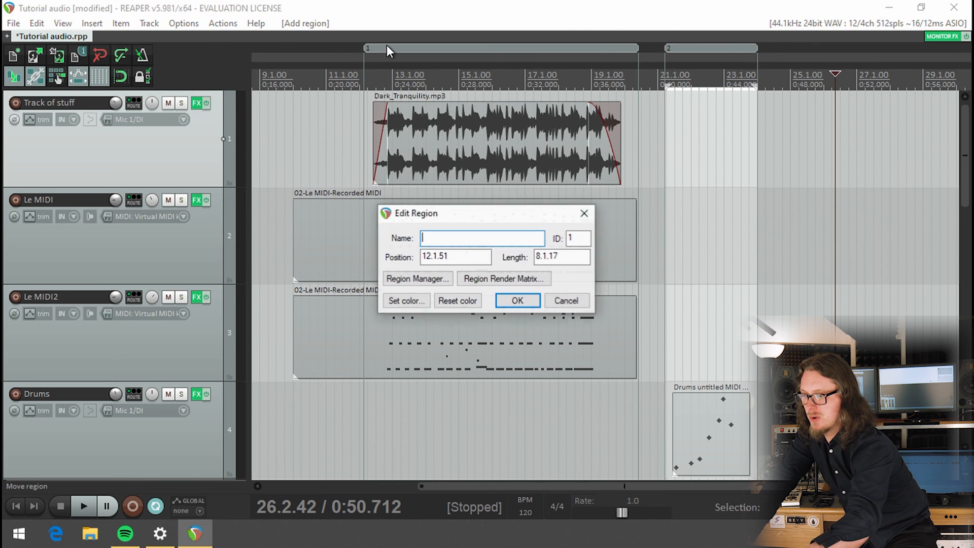
pyautogui.write('Mia')
pyautogui.press('BackSpace')
pyautogui.press('BackSpace')
pyautogui.press('BackSpace')
pyautogui.write('ain Soin')
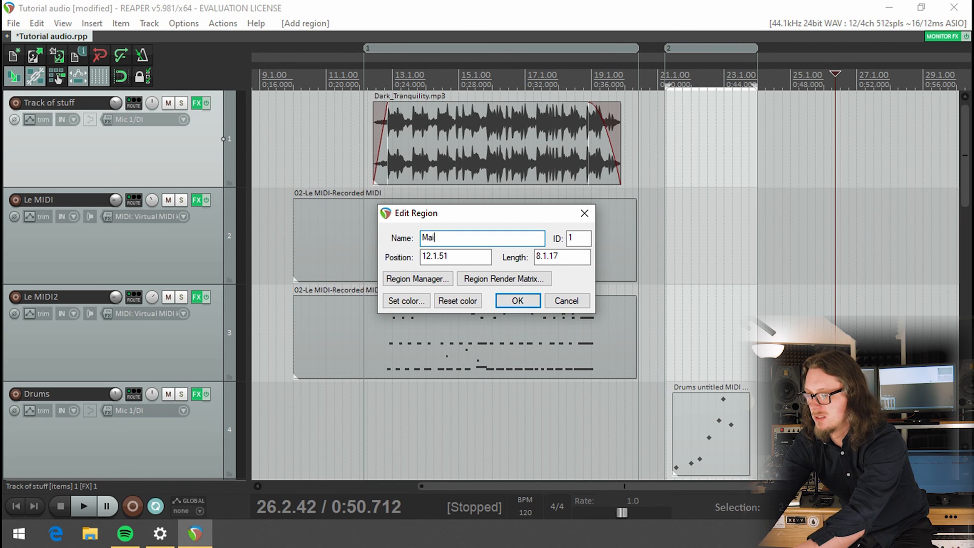
pyautogui.press('BackSpace')
pyautogui.press('BackSpace')
pyautogui.press('BackSpace')
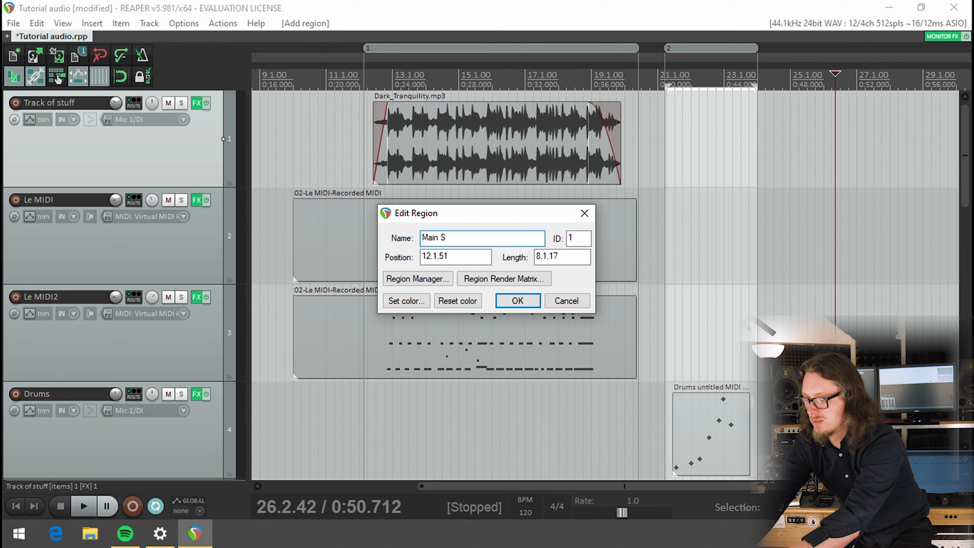
pyautogui.write('ong')
pyautogui.press('Return')
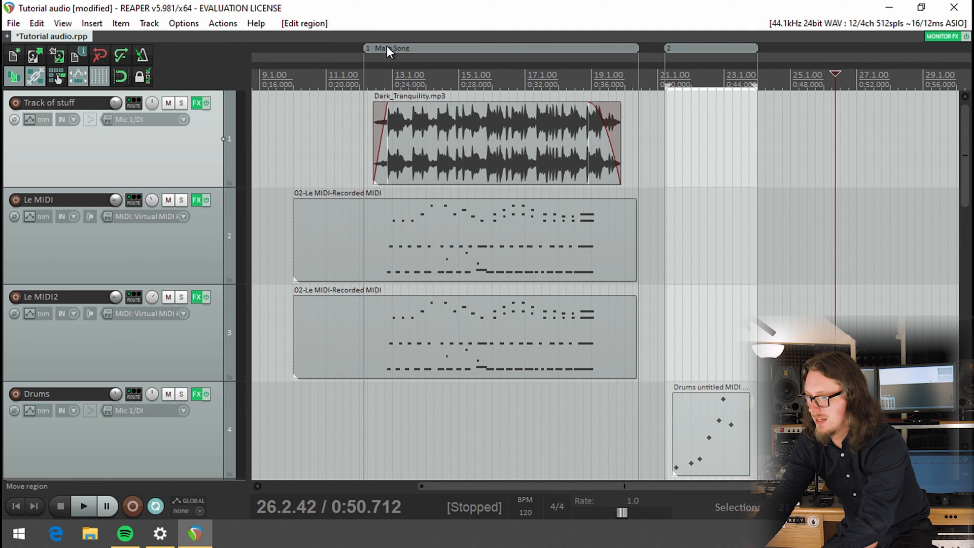
# Step: Name region 2 "Drum Bit"
pyautogui.doubleClick(687, 46)
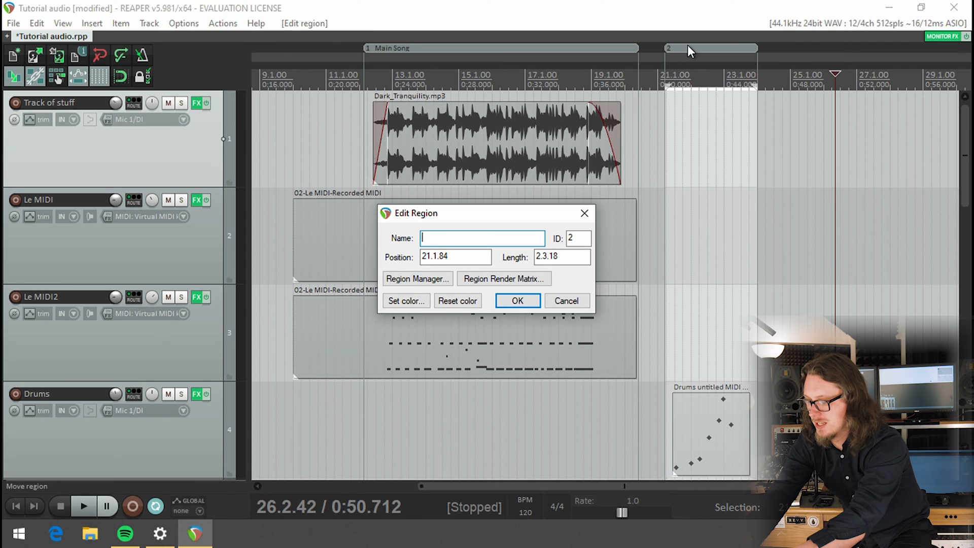
pyautogui.write('Drum Bit')
pyautogui.press('Return')
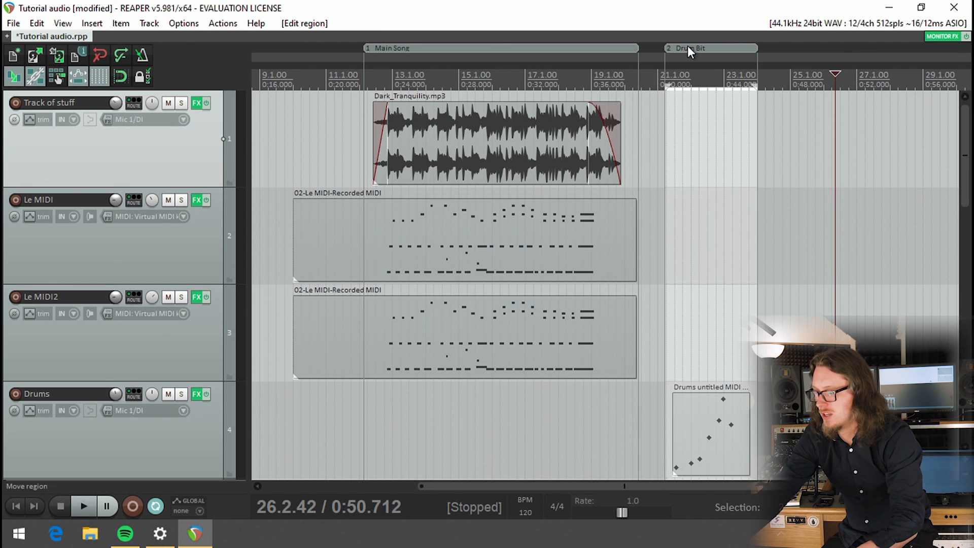
# Step: Set the time selection to the stretch from the project start up to the beginning of the Main Song region
pyautogui.scroll(-3, 689, 46)
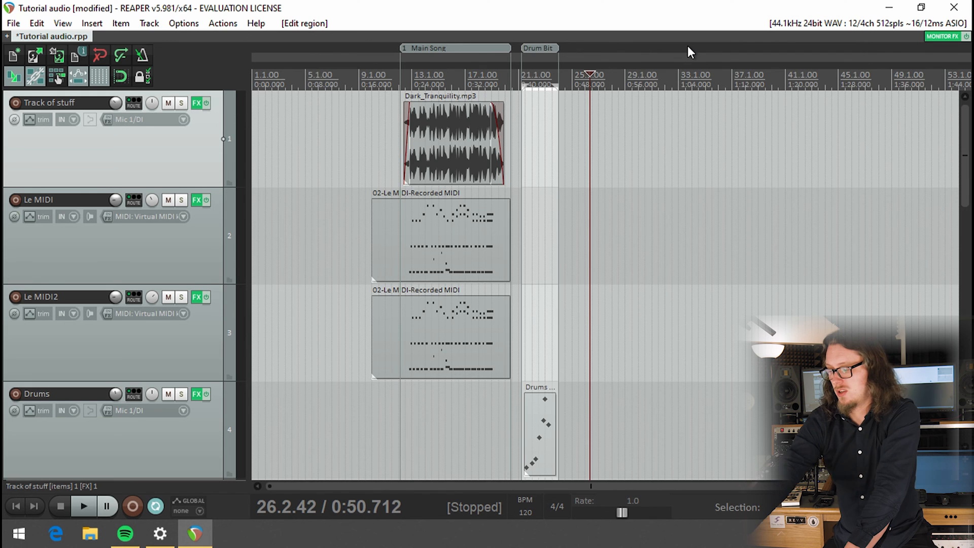
pyautogui.scroll(3, 689, 48)
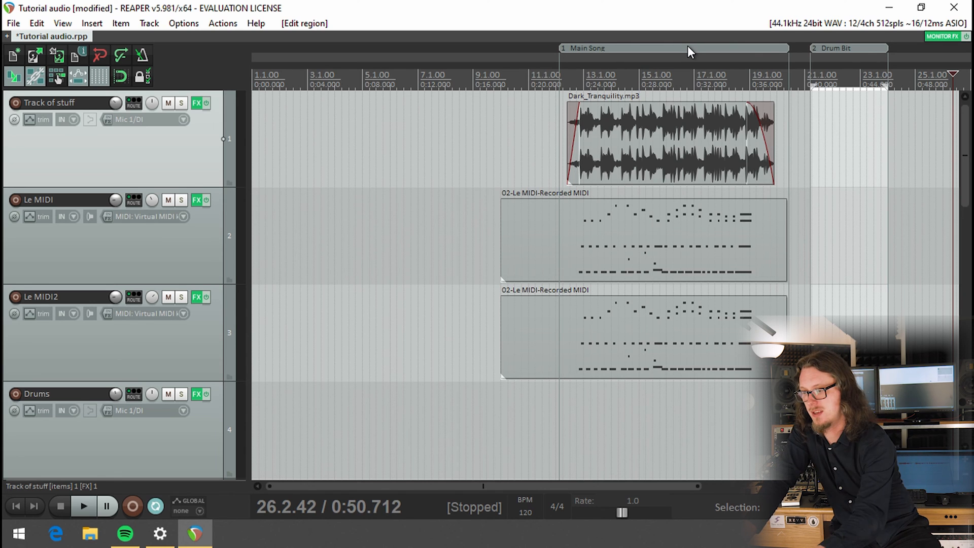
pyautogui.doubleClick(475, 45)
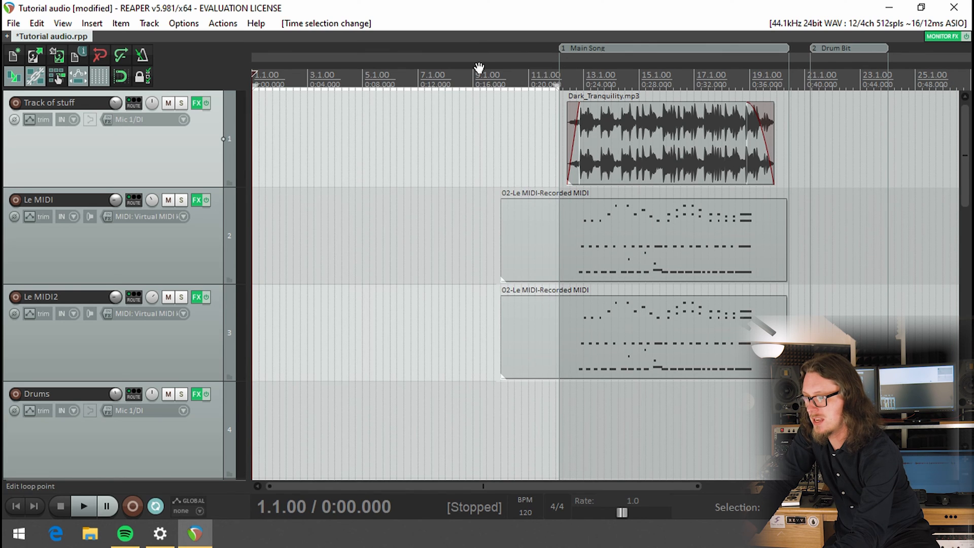
# Step: Open the render settings and set the source to Master mix
pyautogui.click(14, 24)
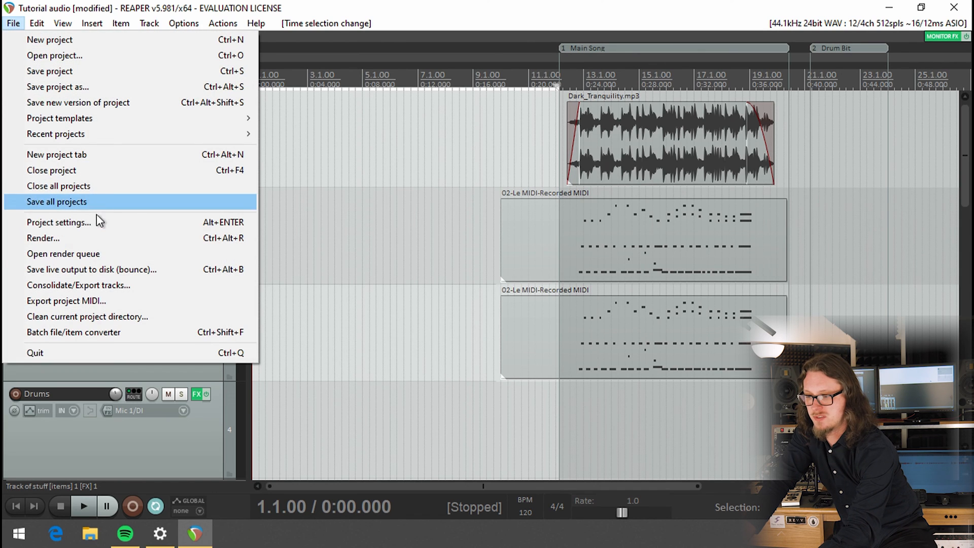
pyautogui.click(82, 243)
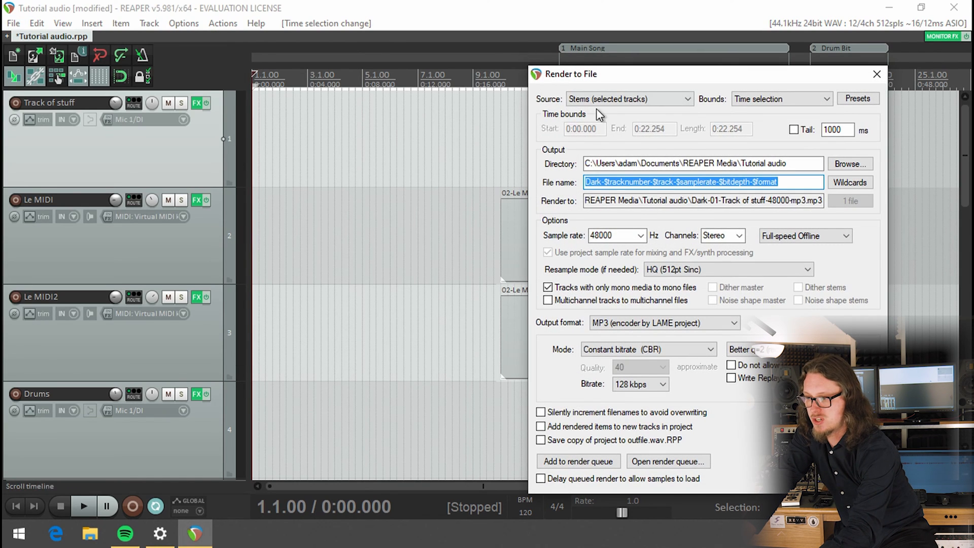
pyautogui.click(592, 99)
pyautogui.click(601, 107)
pyautogui.moveTo(617, 69); pyautogui.dragTo(156, 46)
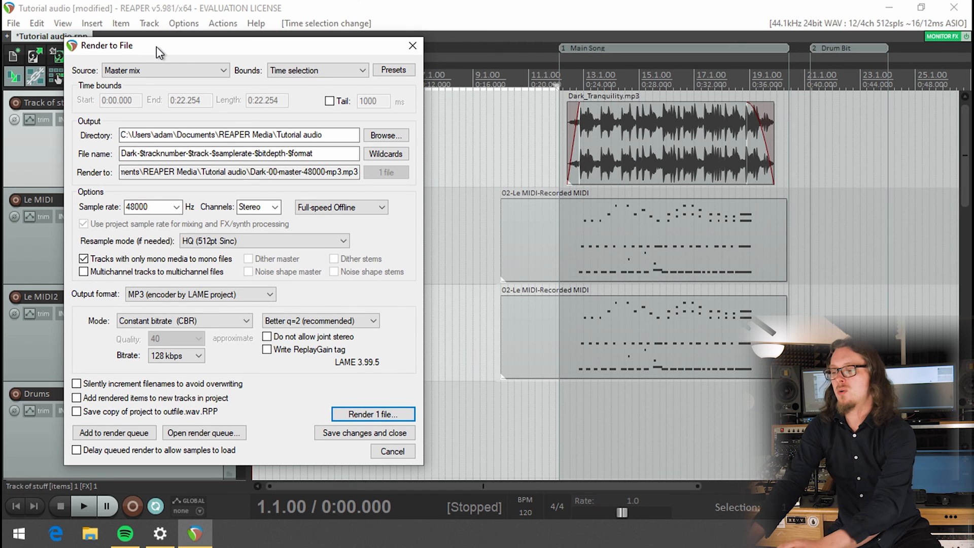
# Step: Set the render to 44100 Hz in WAV format and turn off rendering tracks with only mono media to mono files
pyautogui.click(176, 207)
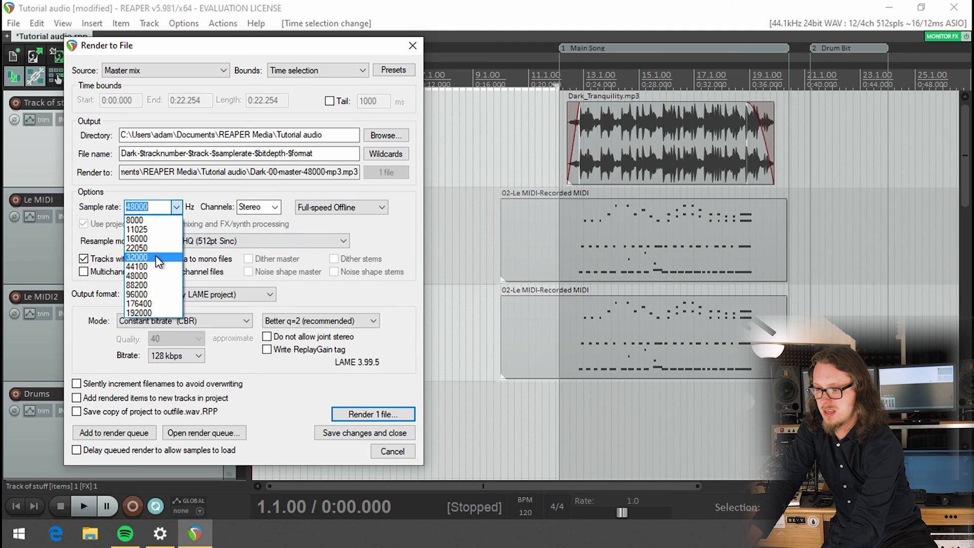
pyautogui.click(156, 265)
pyautogui.click(218, 260)
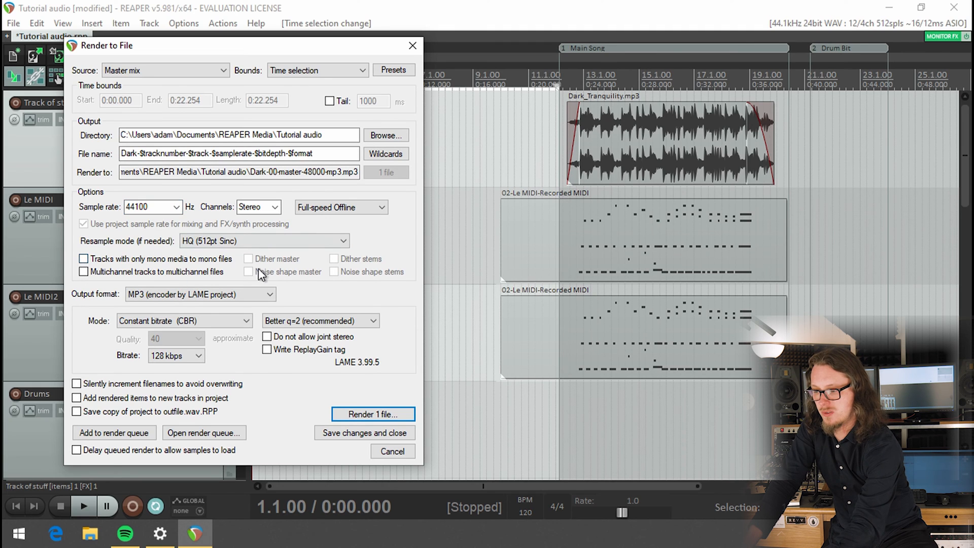
pyautogui.click(157, 294)
pyautogui.click(158, 306)
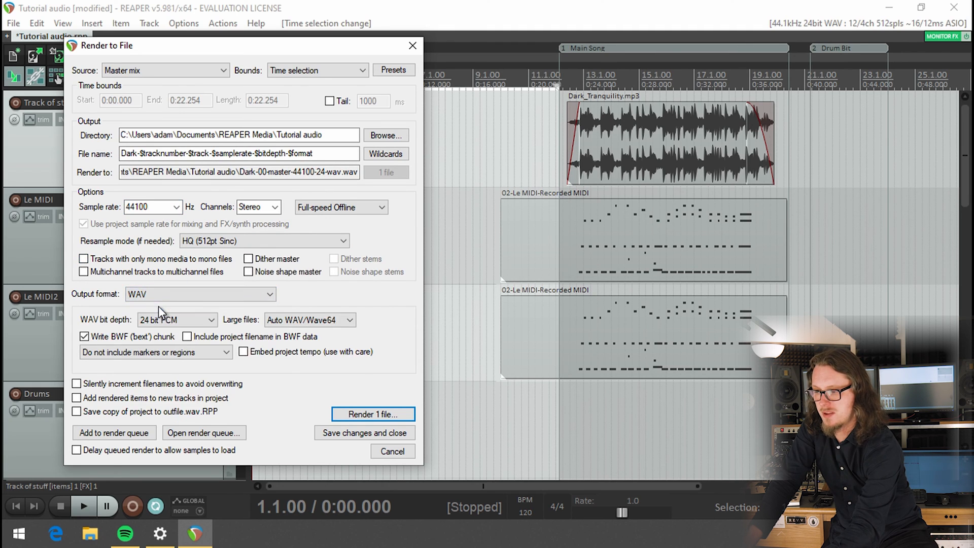
# Step: Replace the render file name with "Dark-" and set the render bounds to Project regions
pyautogui.moveTo(315, 153); pyautogui.dragTo(123, 172)
pyautogui.write('Dark-')
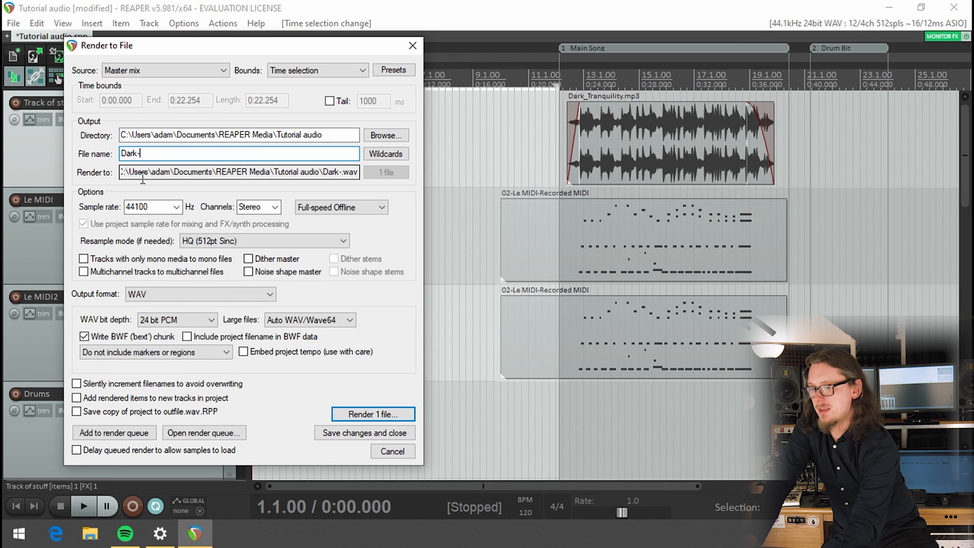
pyautogui.click(169, 69)
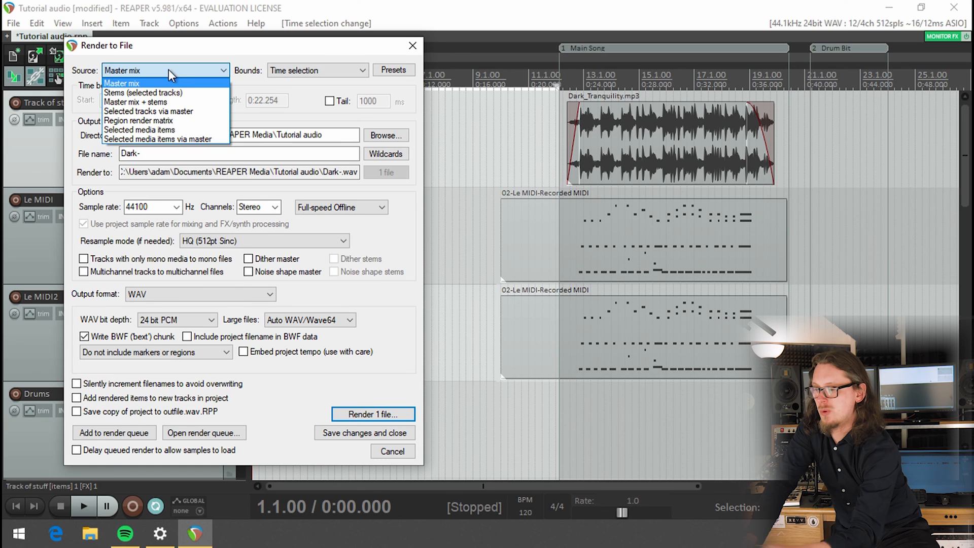
pyautogui.click(327, 66)
pyautogui.click(327, 65)
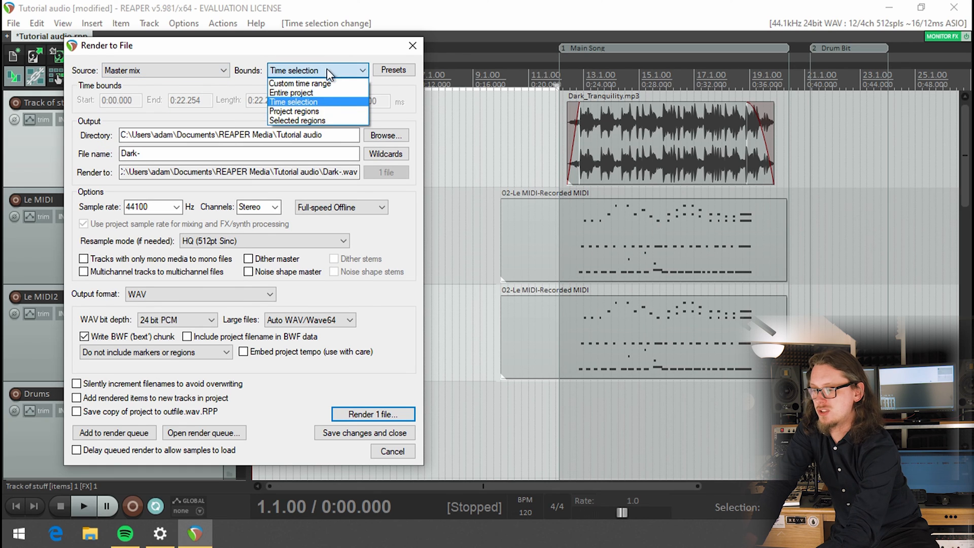
pyautogui.click(313, 111)
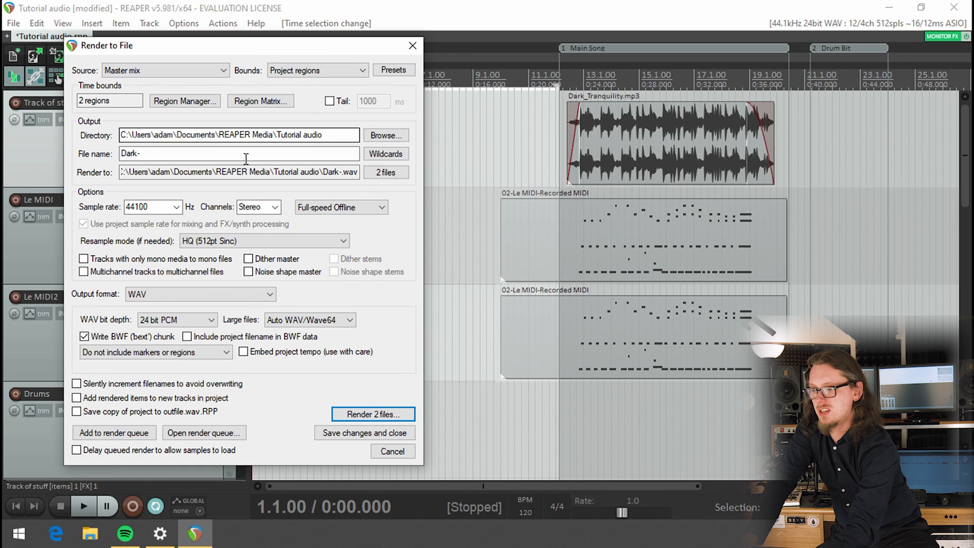
pyautogui.moveTo(84, 102); pyautogui.dragTo(116, 104)
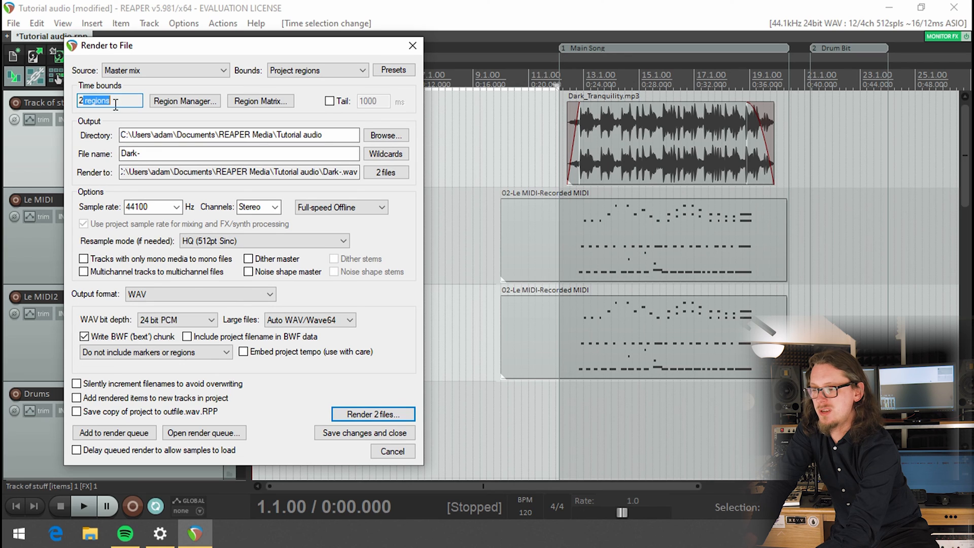
pyautogui.click(122, 105)
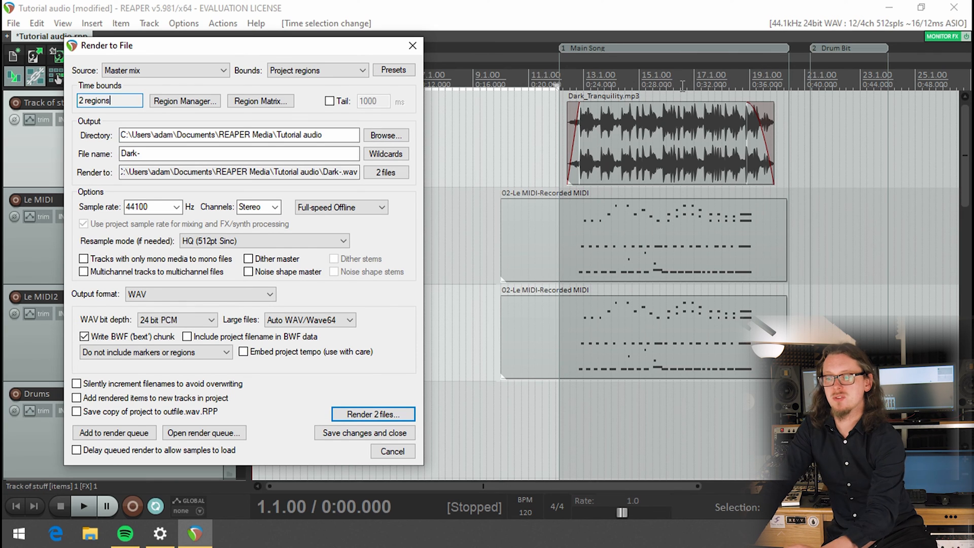
# Step: Open the Region/Marker Manager, enlarge it, and colour the Main Song region light yellow
pyautogui.click(168, 105)
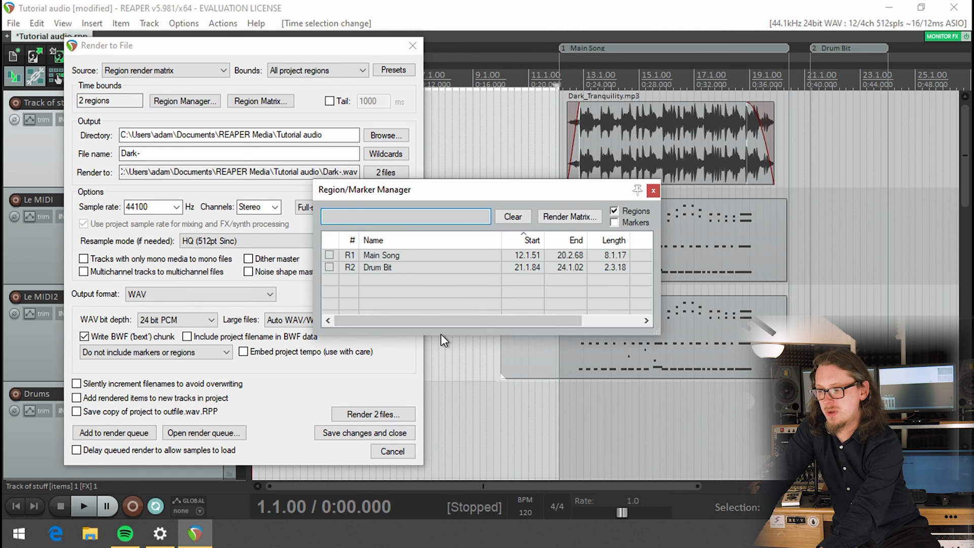
pyautogui.moveTo(657, 333)
pyautogui.mouseDown()
pyautogui.moveTo(754, 393)
pyautogui.moveTo(794, 439)
pyautogui.mouseUp()
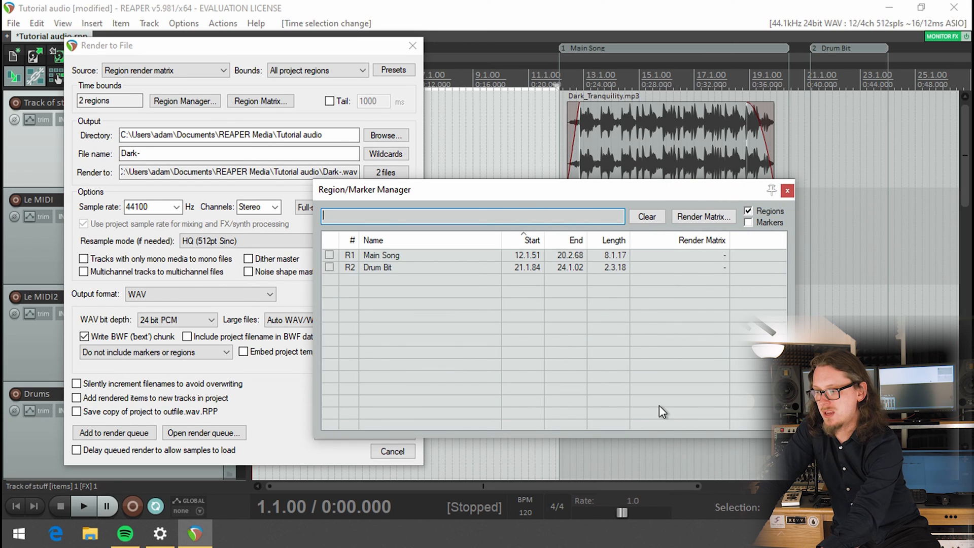
pyautogui.click(333, 257)
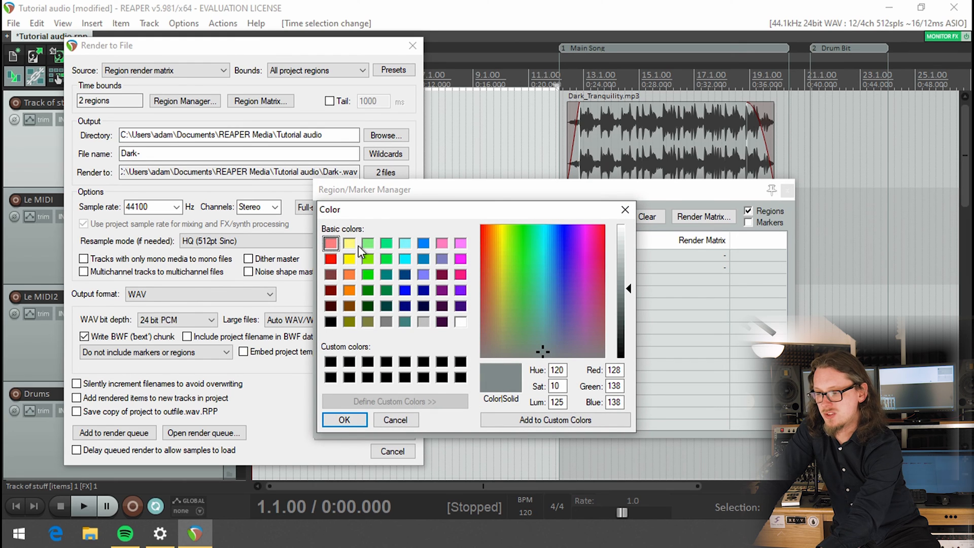
pyautogui.click(353, 245)
pyautogui.click(341, 420)
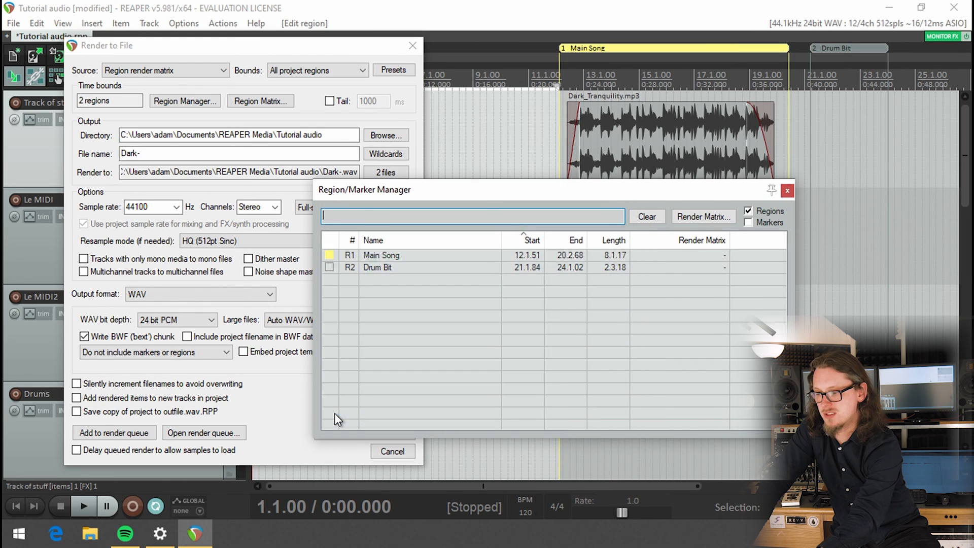
# Step: Assign Master mix in the render matrix to both the Main Song and Drum Bit regions
pyautogui.click(371, 255)
pyautogui.keyDown('ctrl'); pyautogui.click(384, 267); pyautogui.keyUp('ctrl')
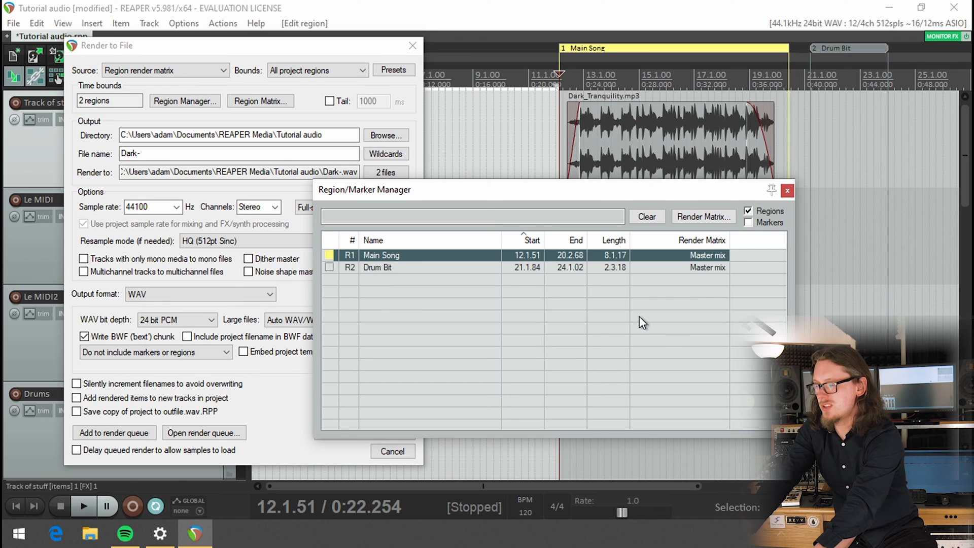
pyautogui.click(689, 255)
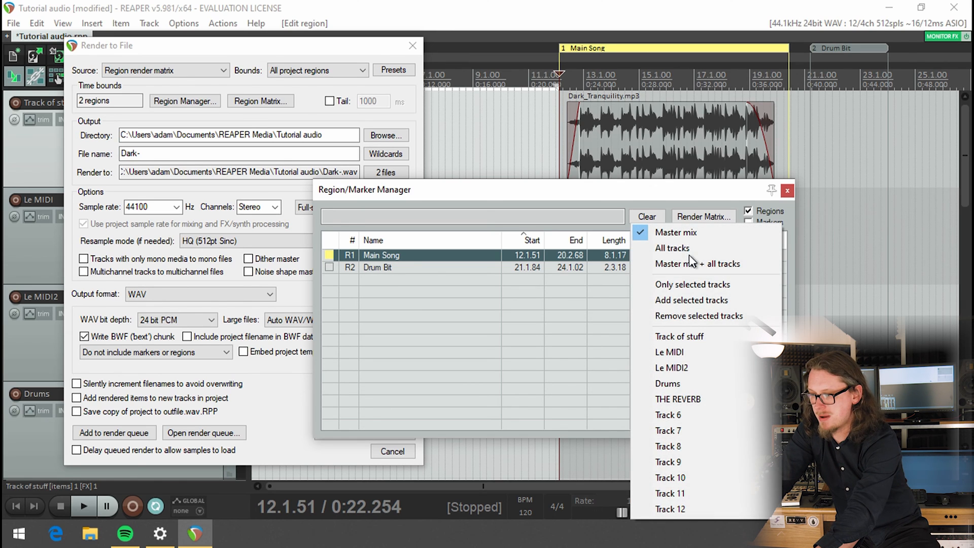
pyautogui.click(620, 269)
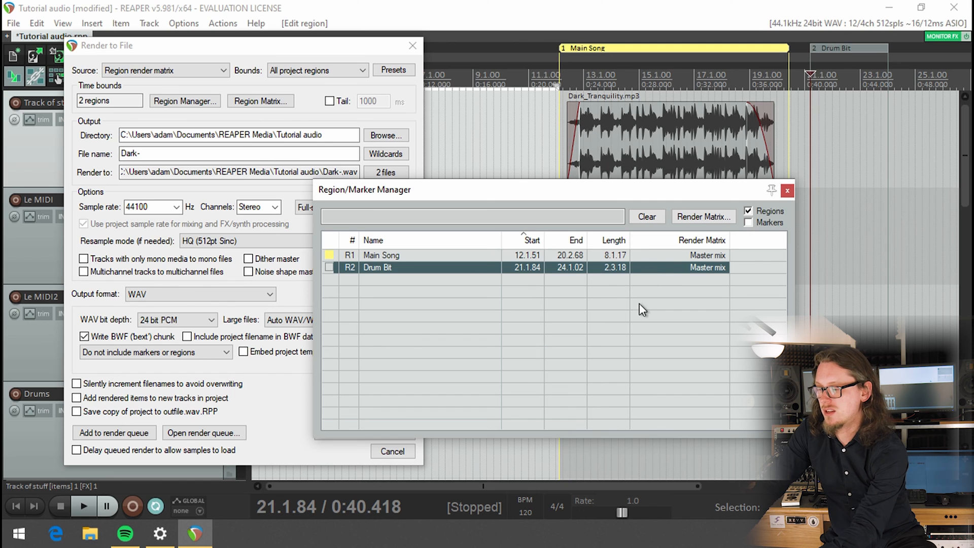
# Step: Extend the render file name with wildcards to "Dark-$regionnumber-$region" and preview the list of output files
pyautogui.moveTo(477, 193); pyautogui.dragTo(567, 189)
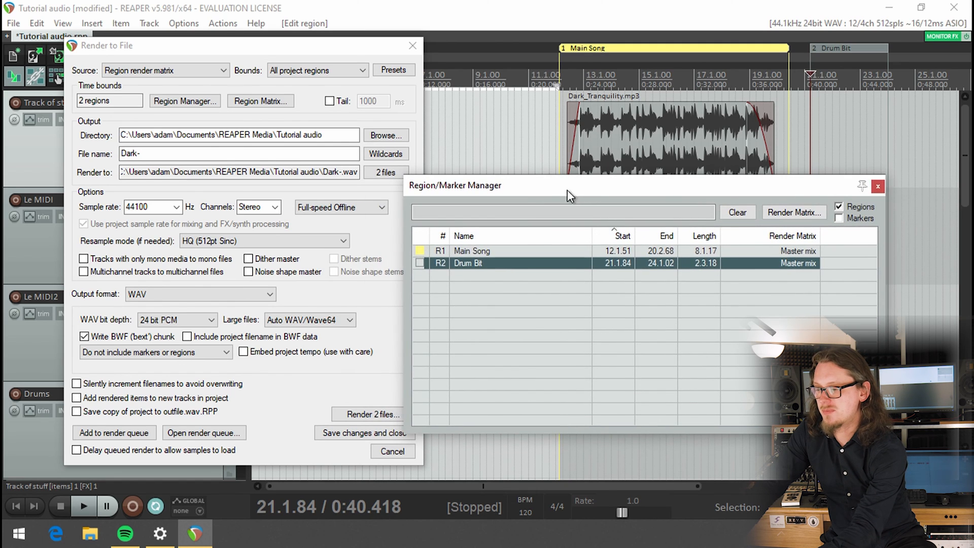
pyautogui.click(183, 153)
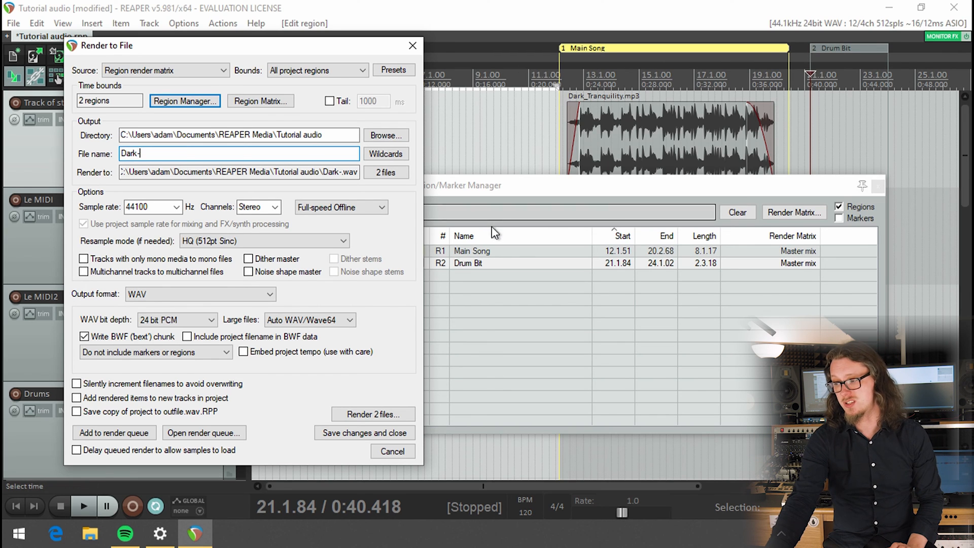
pyautogui.click(533, 291)
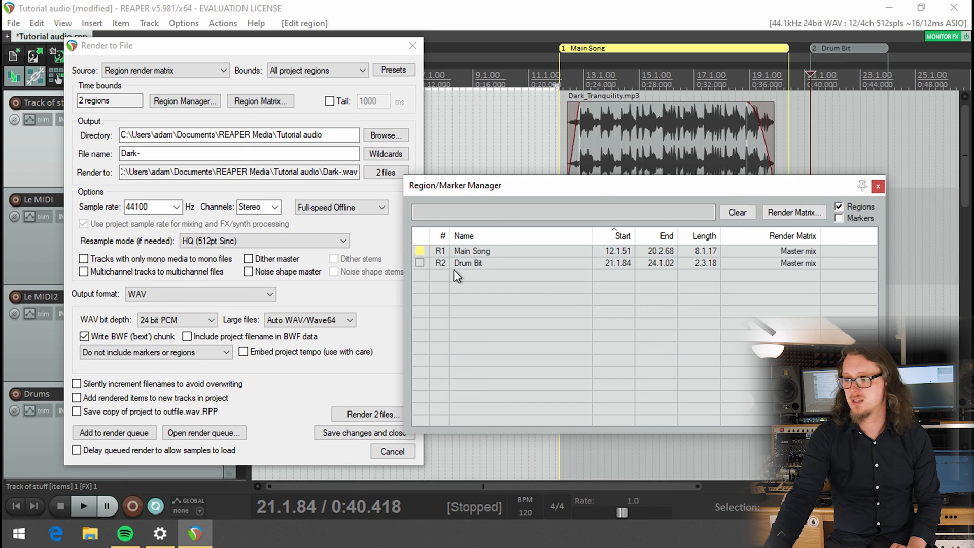
pyautogui.click(222, 153)
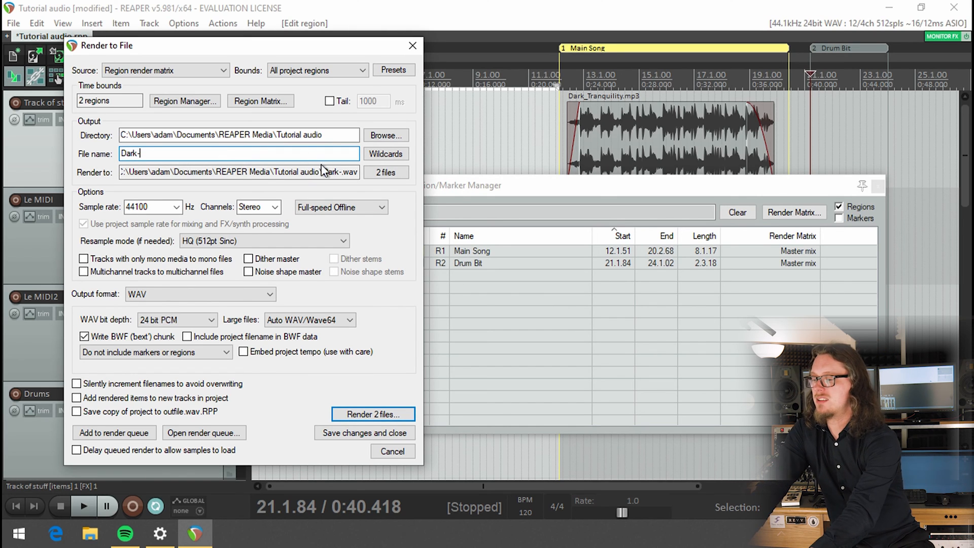
pyautogui.click(386, 154)
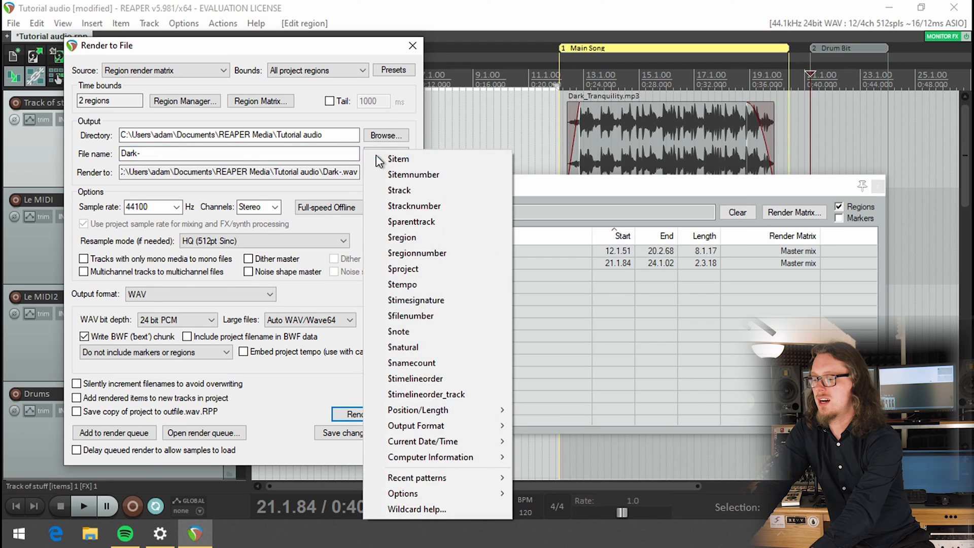
pyautogui.click(410, 253)
pyautogui.write('-')
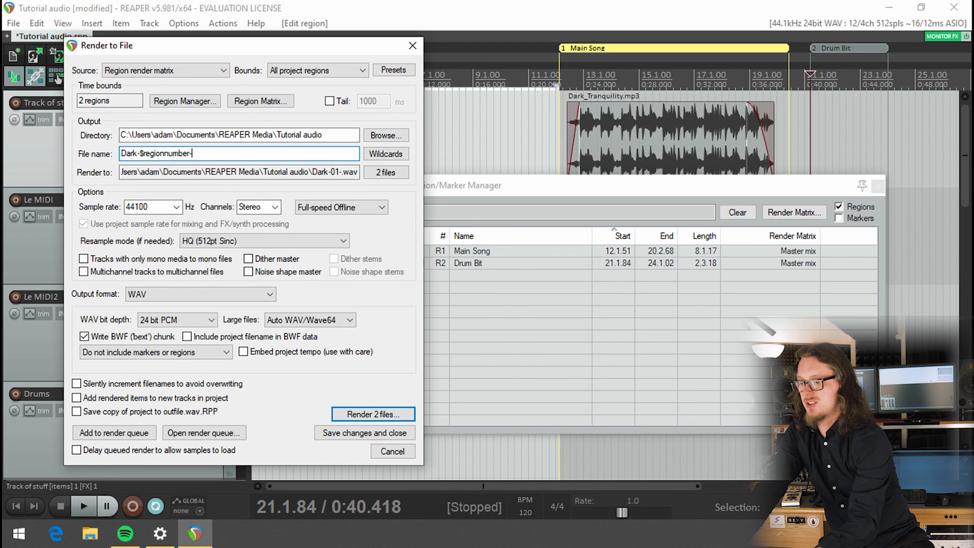
pyautogui.click(385, 154)
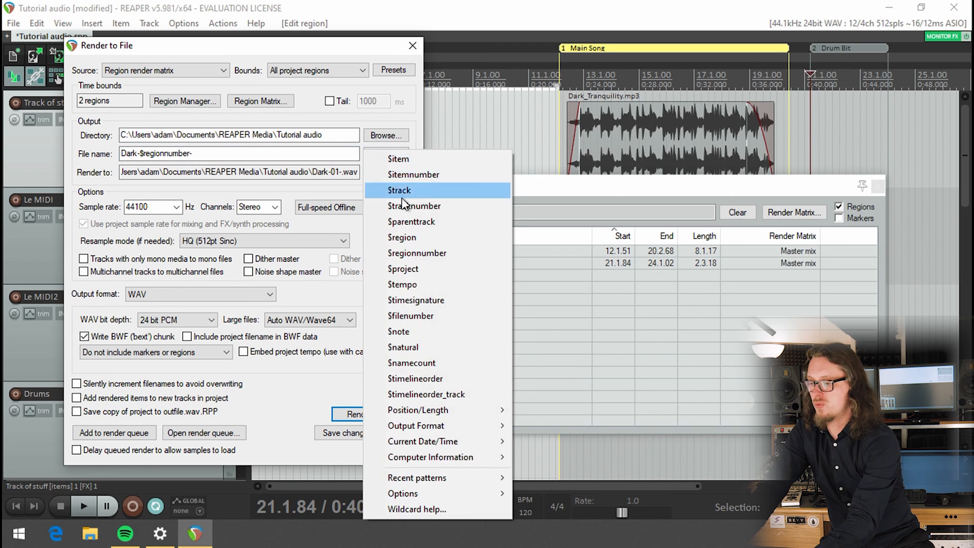
pyautogui.click(410, 237)
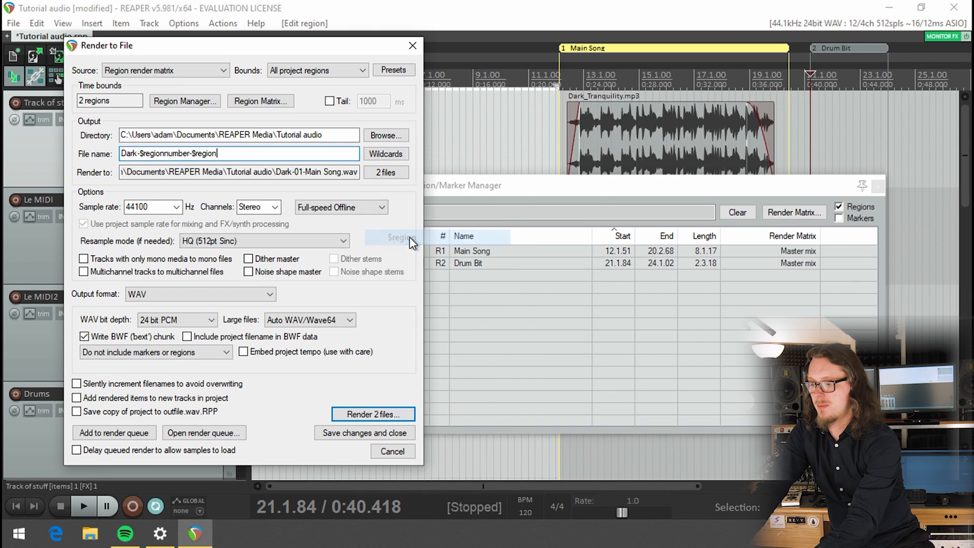
pyautogui.click(384, 172)
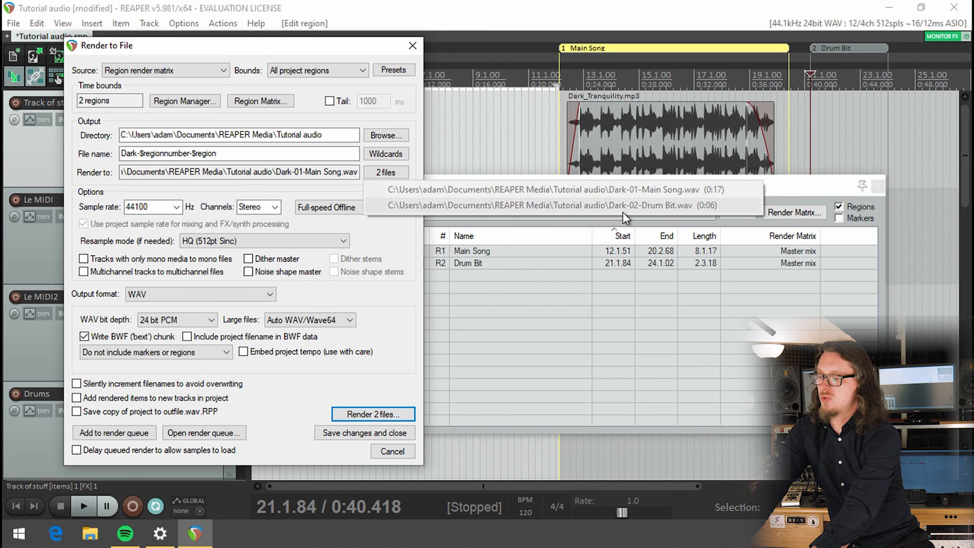
# Step: Append "-mix1" to the render file name, check the output file list, and render both regions
pyautogui.click(233, 155)
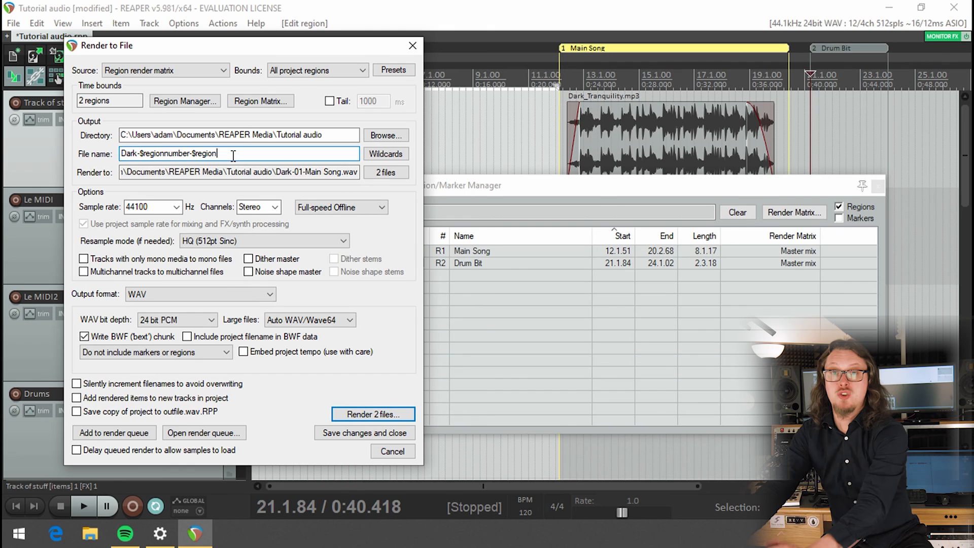
pyautogui.write('-mix1')
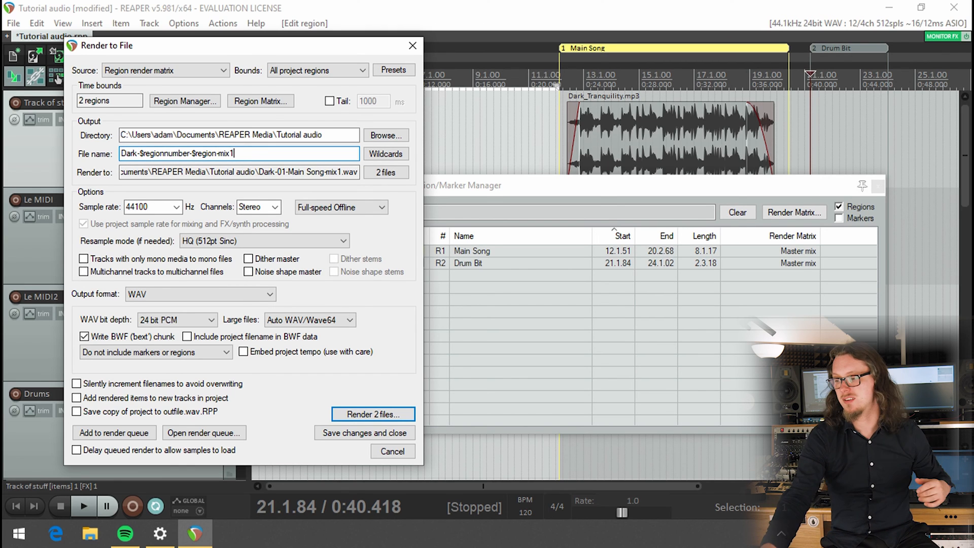
pyautogui.click(400, 172)
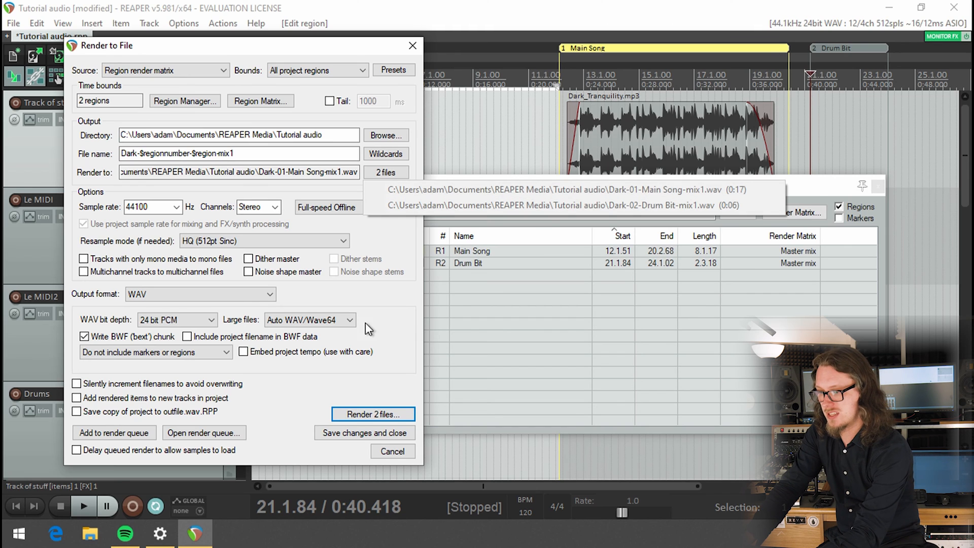
pyautogui.click(359, 418)
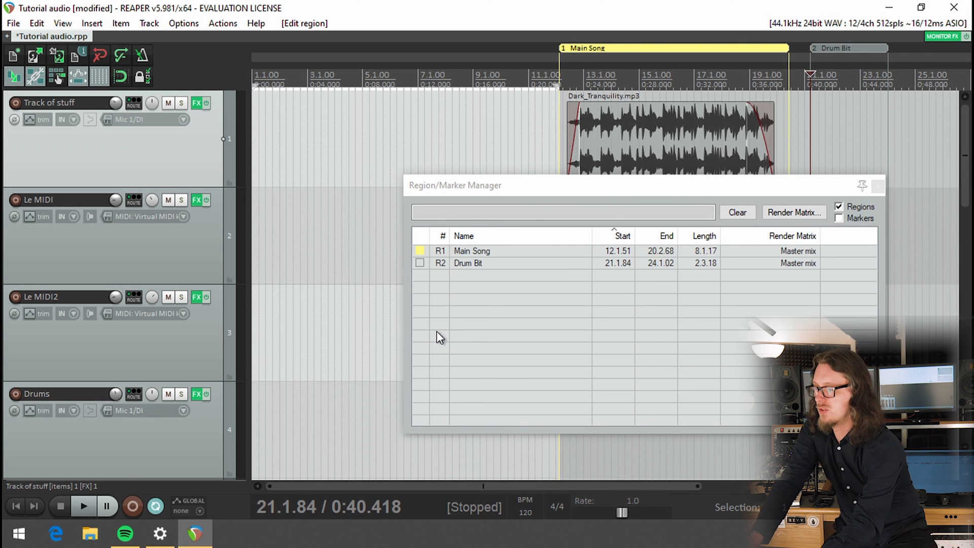
# Step: Close the Region/Marker Manager and open the Region Render Matrix
pyautogui.click(878, 186)
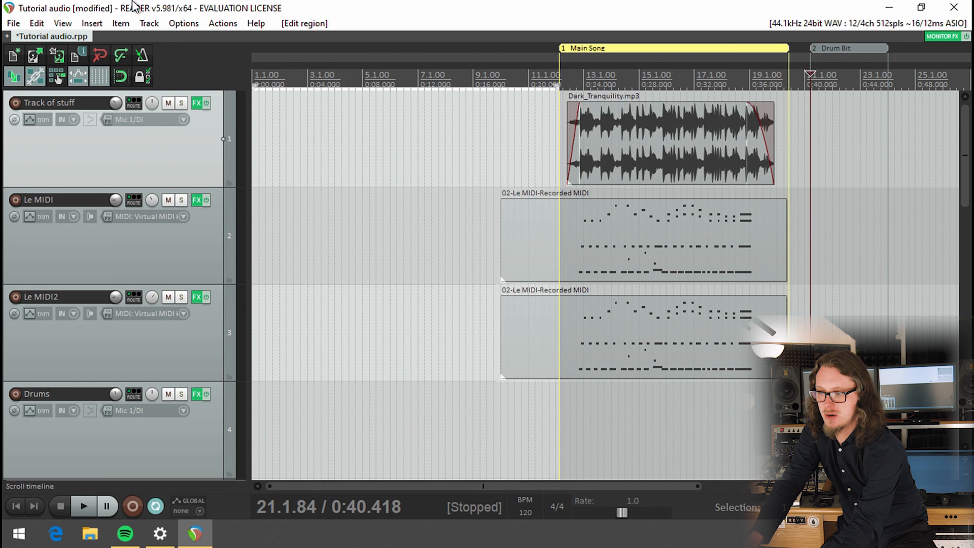
pyautogui.click(62, 24)
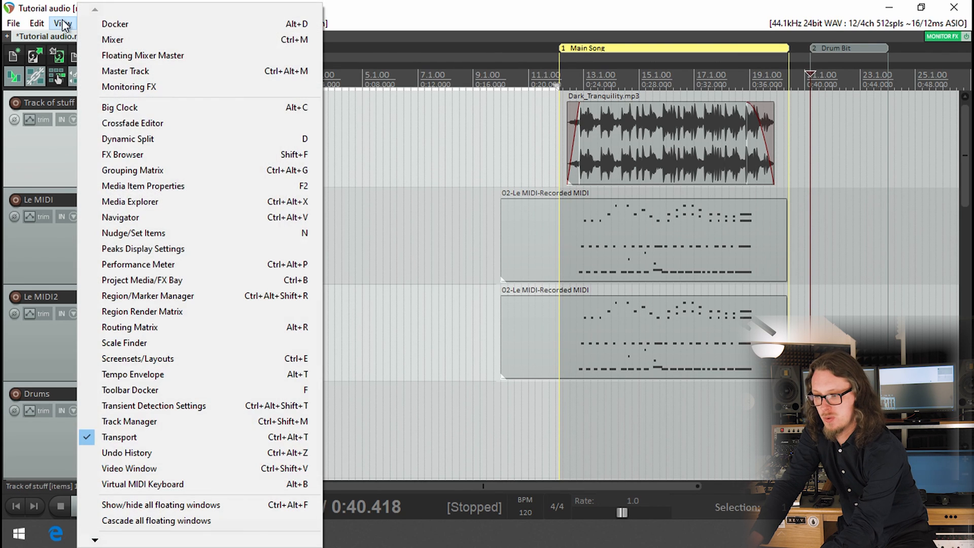
pyautogui.click(154, 311)
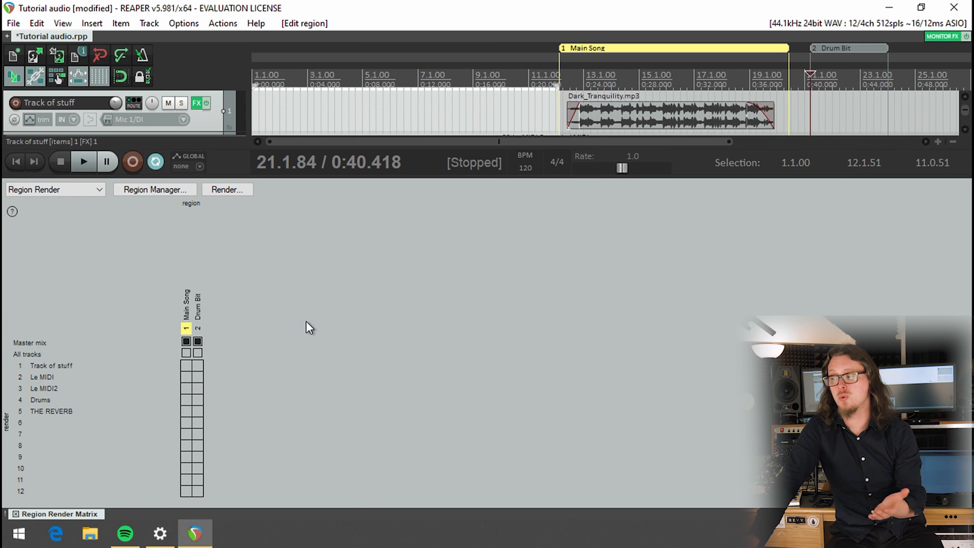
# Step: Add three unnamed regions, each about two and a half bars long, one after another on the timeline after Drum Bit
pyautogui.moveTo(924, 94); pyautogui.dragTo(777, 105)
pyautogui.hotkey('shift', 'r')
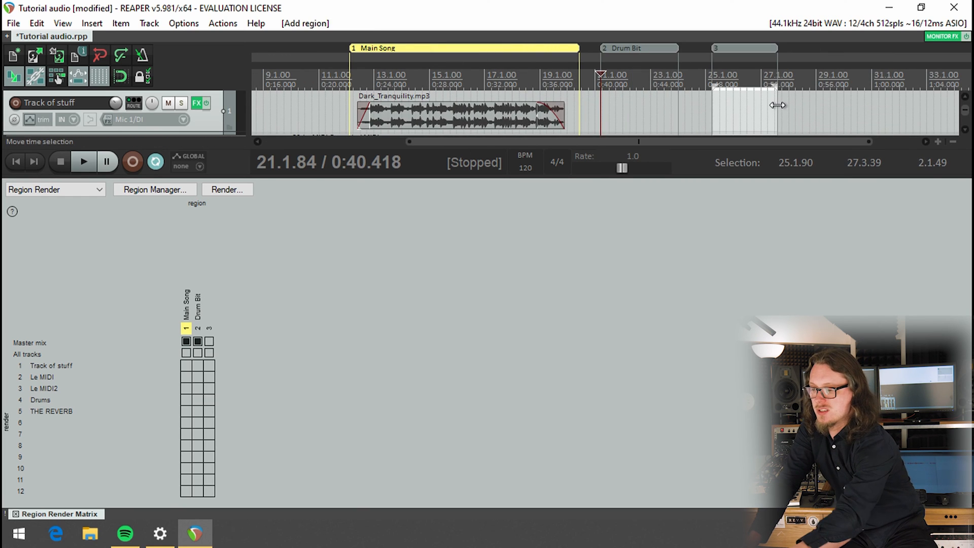
pyautogui.click(808, 85)
pyautogui.moveTo(795, 85); pyautogui.dragTo(951, 77)
pyautogui.hotkey('shift', 'r')
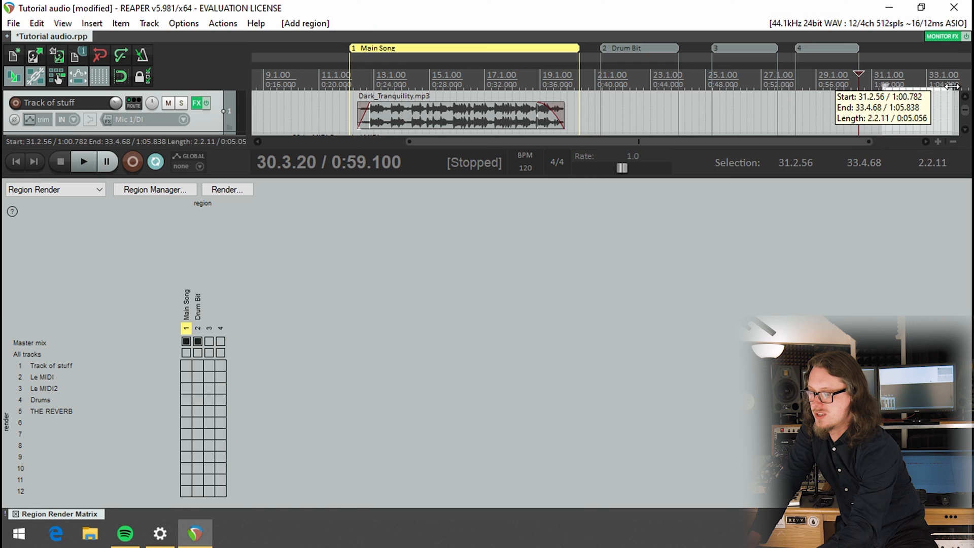
pyautogui.hotkey('shift', 'r')
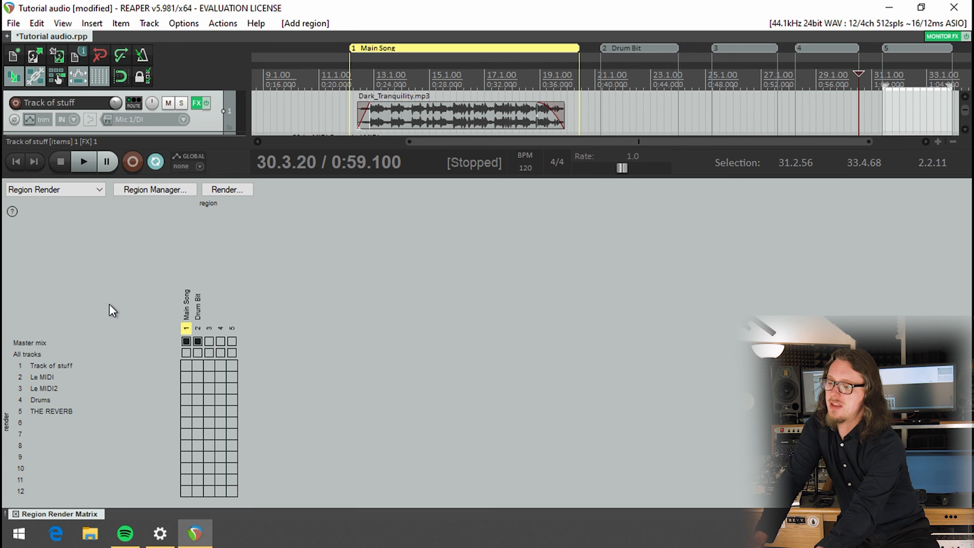
# Step: In the render matrix, assign Track of stuff, Le MIDI, Le MIDI2 and THE REVERB to Main Song, and Drums and THE REVERB to Drum Bit
pyautogui.click(199, 341)
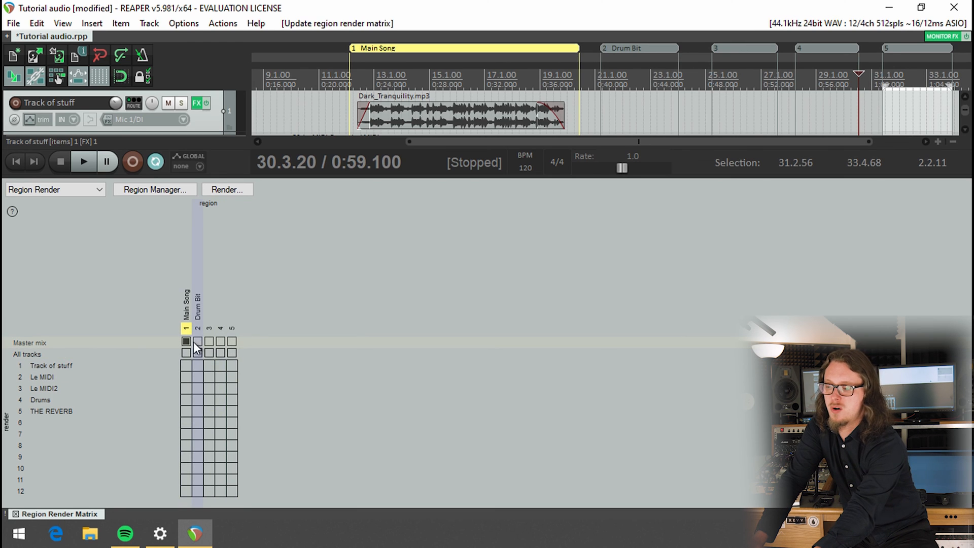
pyautogui.click(197, 343)
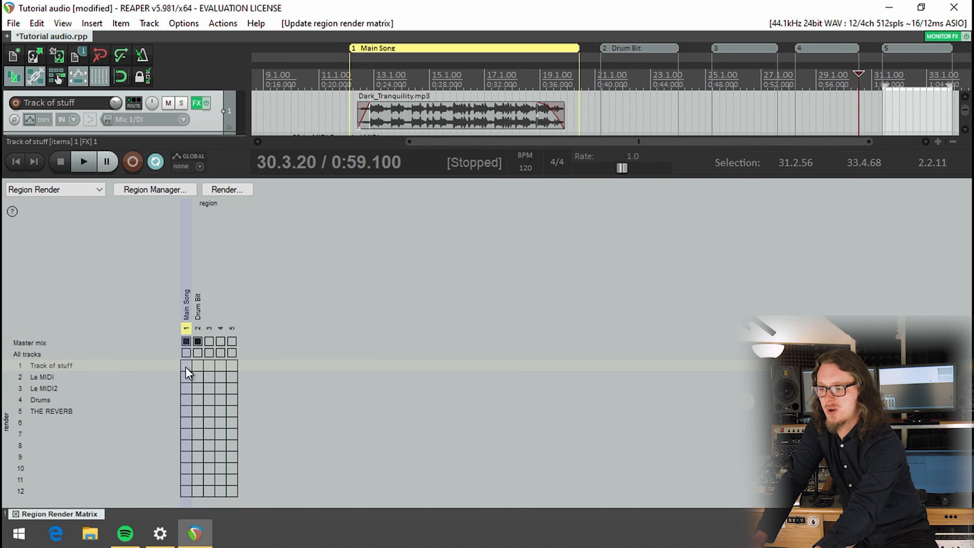
pyautogui.moveTo(186, 367); pyautogui.dragTo(187, 389)
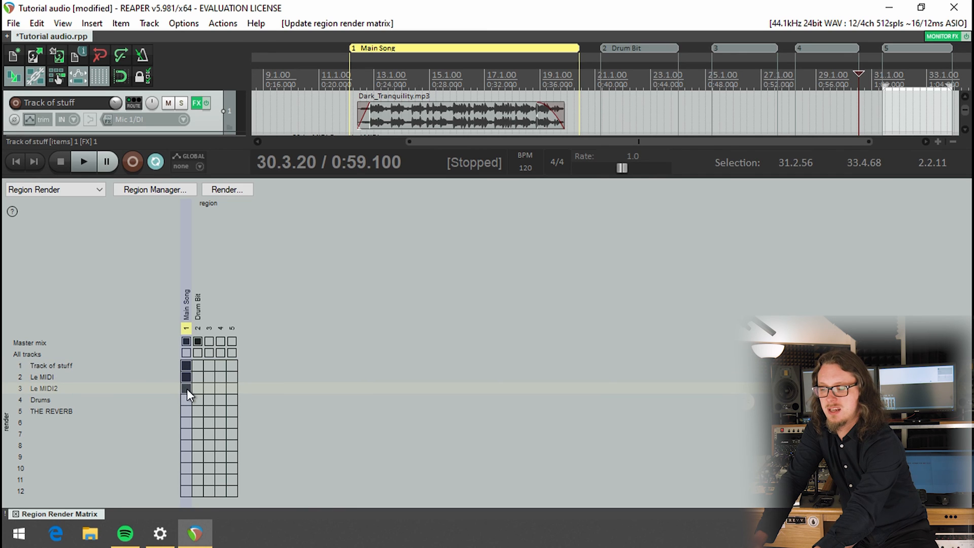
pyautogui.click(186, 411)
pyautogui.click(197, 411)
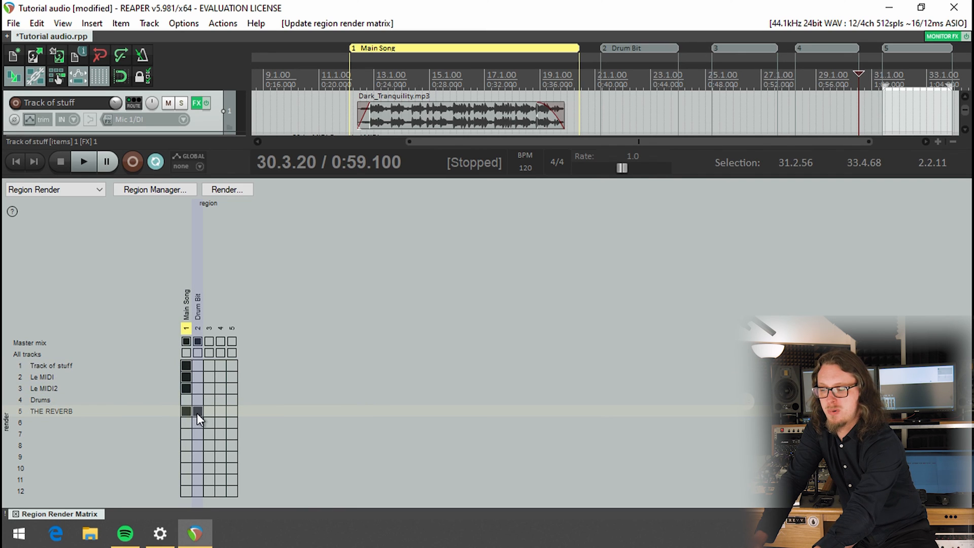
pyautogui.click(197, 400)
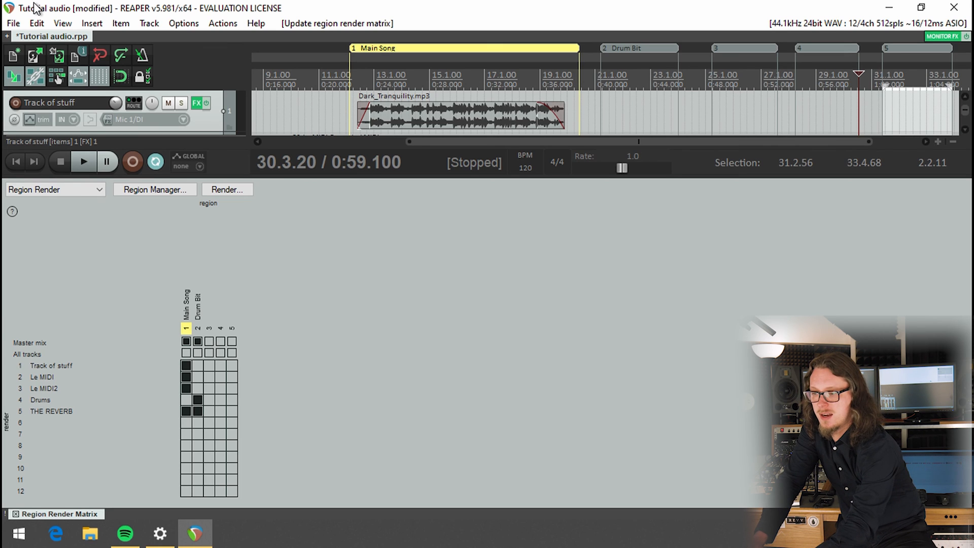
# Step: Open the render settings from the matrix, check the source and bounds options, and preview the list of output files
pyautogui.click(223, 190)
pyautogui.moveTo(200, 51); pyautogui.dragTo(452, 74)
pyautogui.click(533, 96)
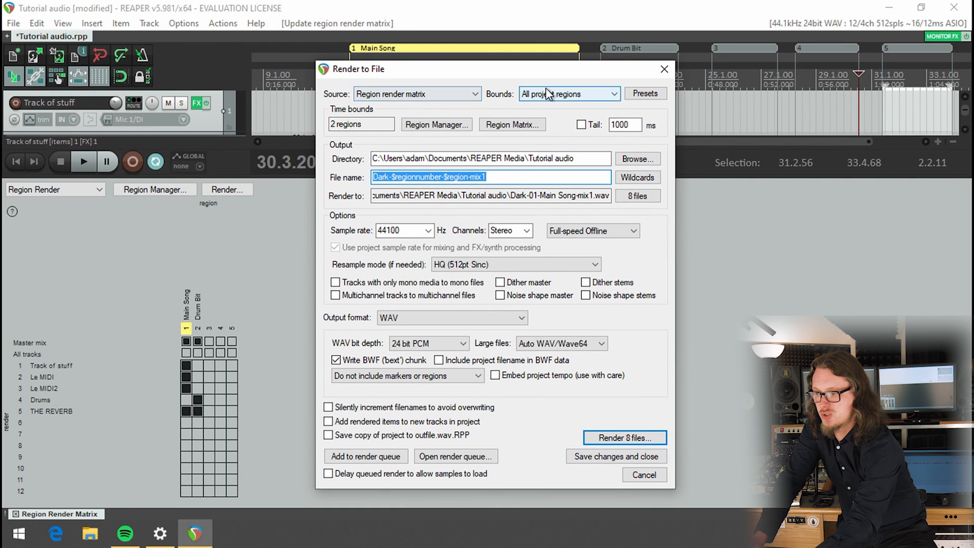
pyautogui.click(546, 87)
pyautogui.click(443, 99)
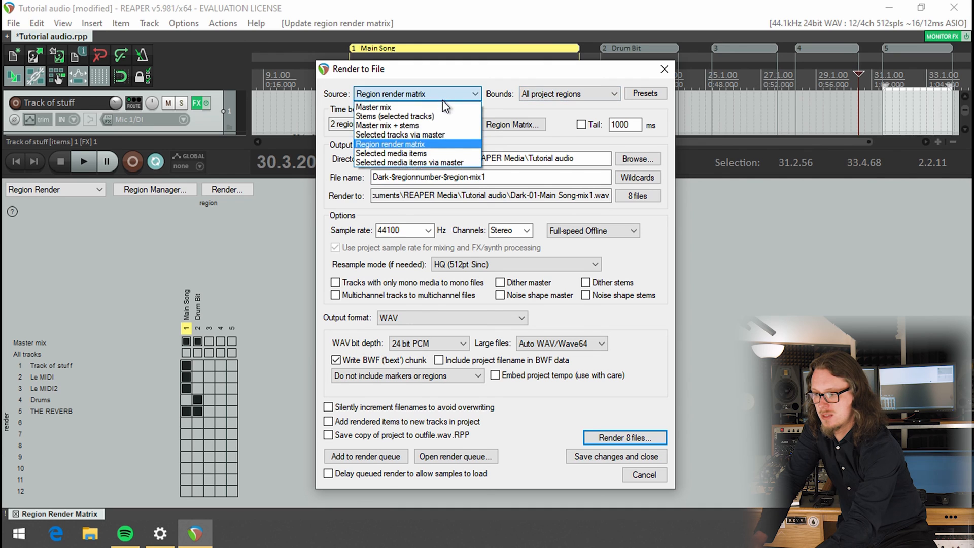
pyautogui.click(446, 96)
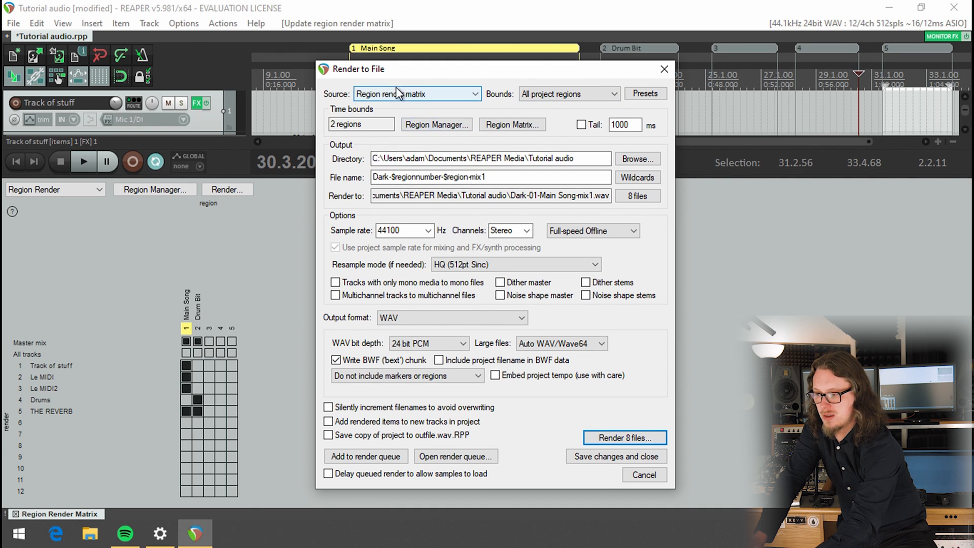
pyautogui.moveTo(619, 199)
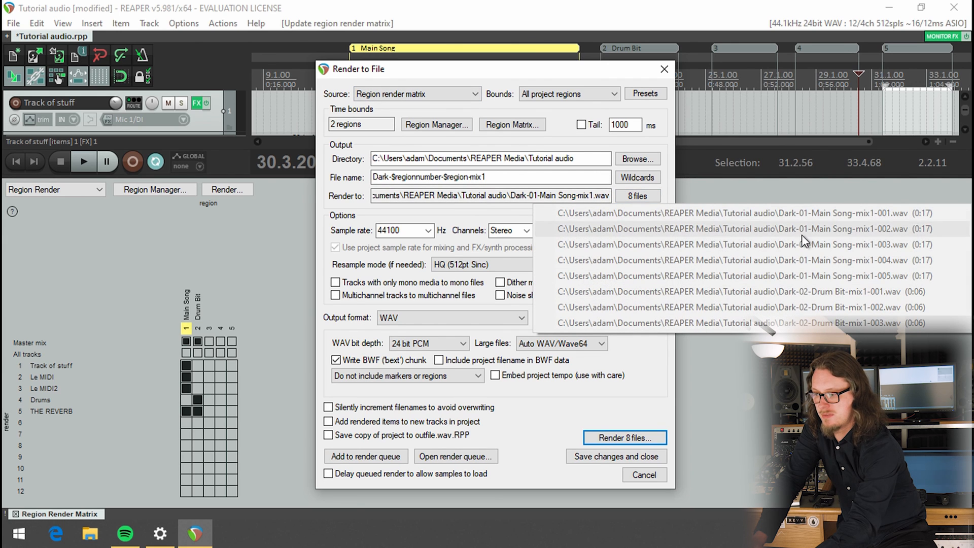
# Step: Change the render file name to "Dark-$regionnumber-$region--$tracknumber-$track-mix1" and preview the output file list
pyautogui.click(505, 174)
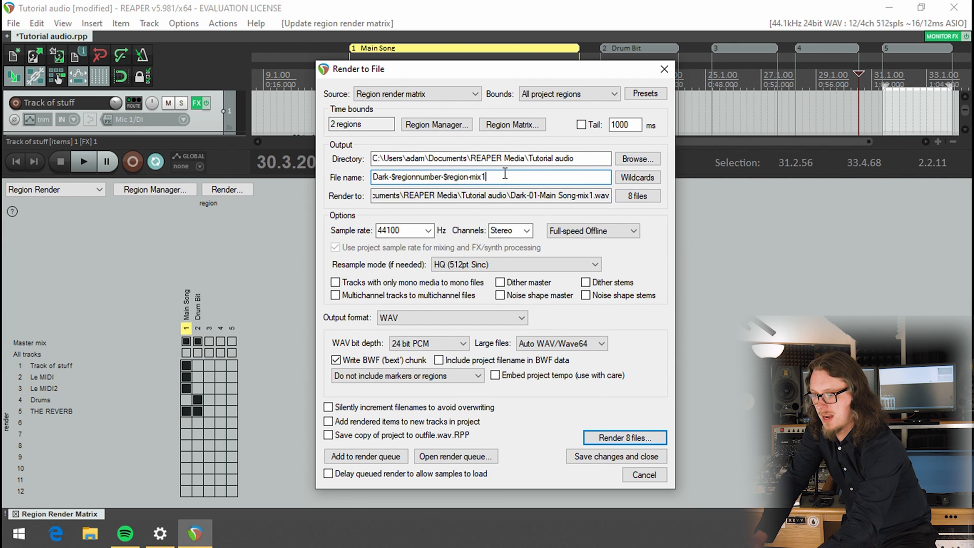
pyautogui.click(470, 176)
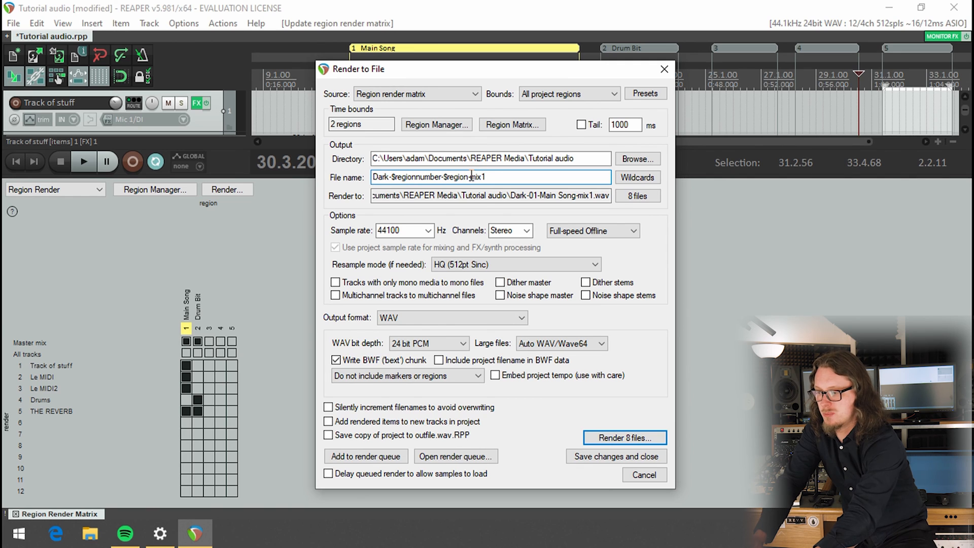
pyautogui.write('-$track')
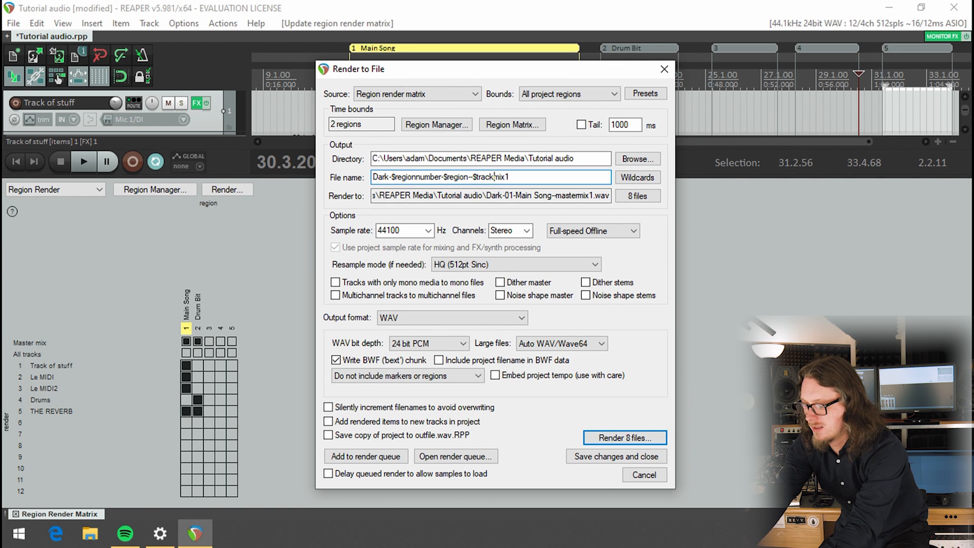
pyautogui.write('number')
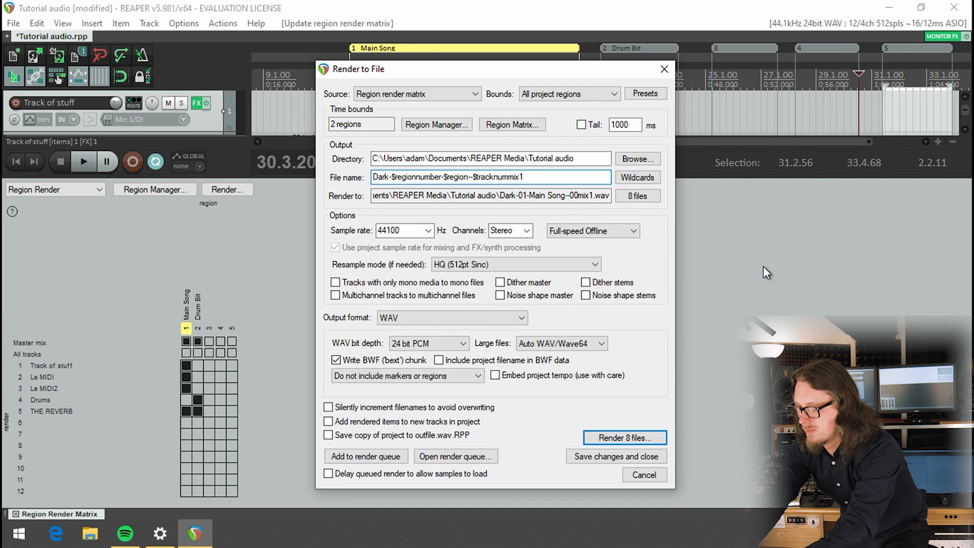
pyautogui.write('-$')
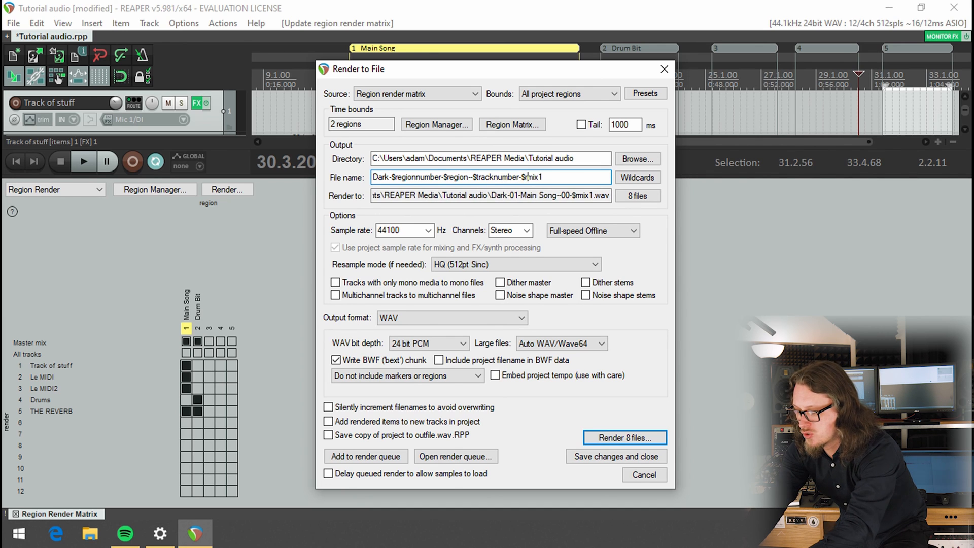
pyautogui.write('track-')
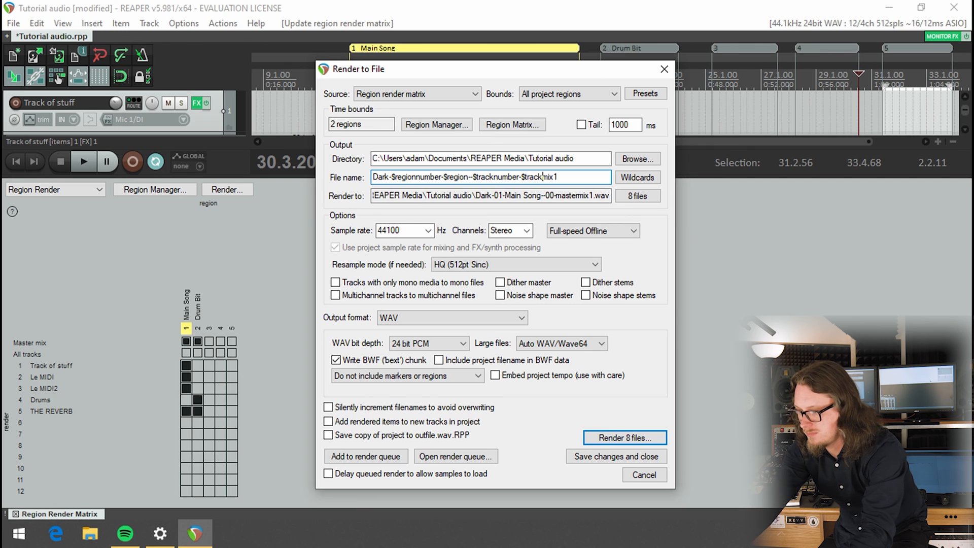
pyautogui.click(635, 196)
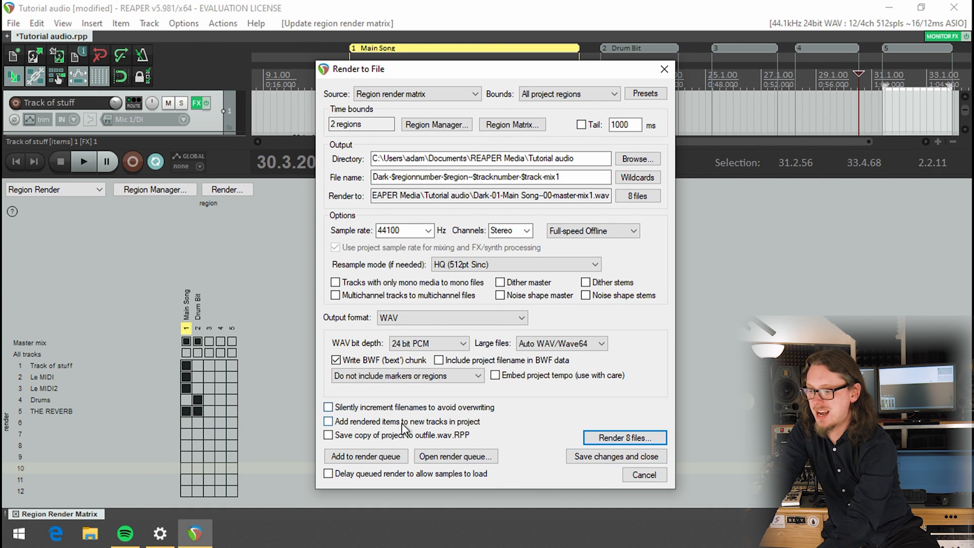
# Step: View the render queue, close it, and add the region matrix render to the queue
pyautogui.click(446, 459)
pyautogui.moveTo(368, 127); pyautogui.dragTo(93, 163)
pyautogui.click(377, 159)
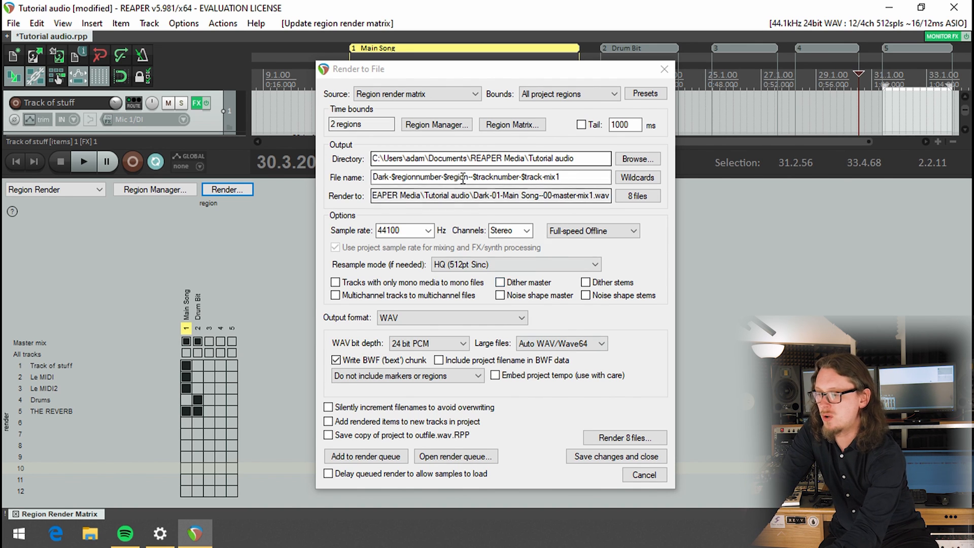
pyautogui.click(376, 458)
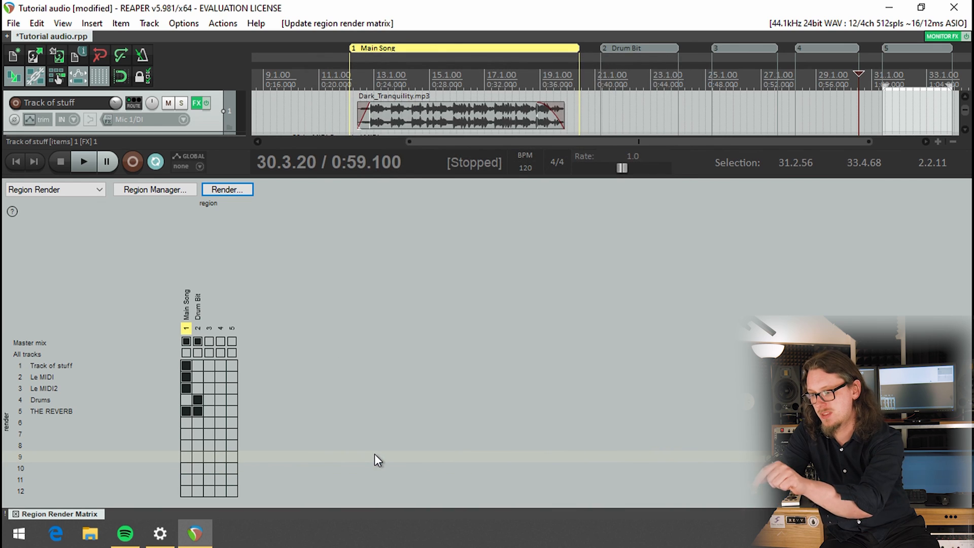
# Step: Open the render queue and widen its window to show the Render Target column
pyautogui.click(12, 23)
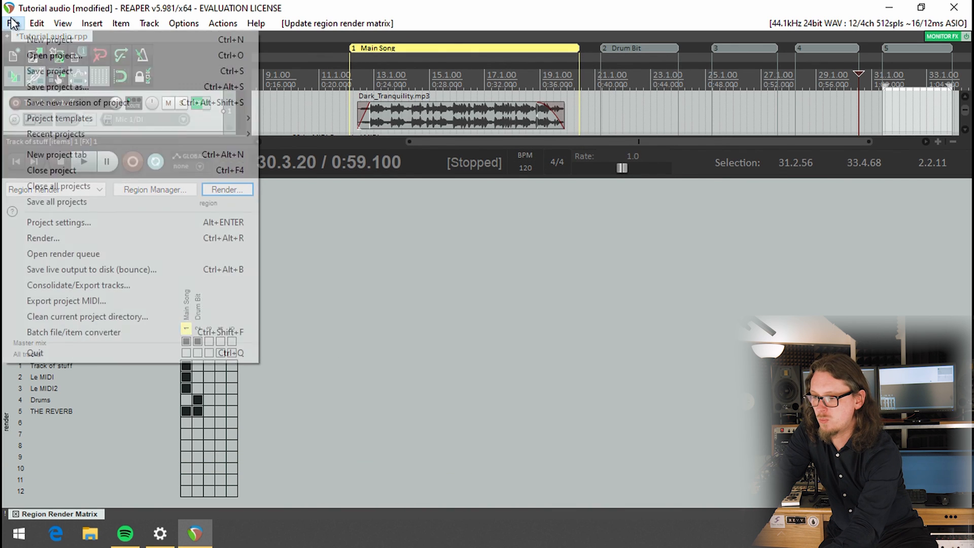
pyautogui.click(80, 255)
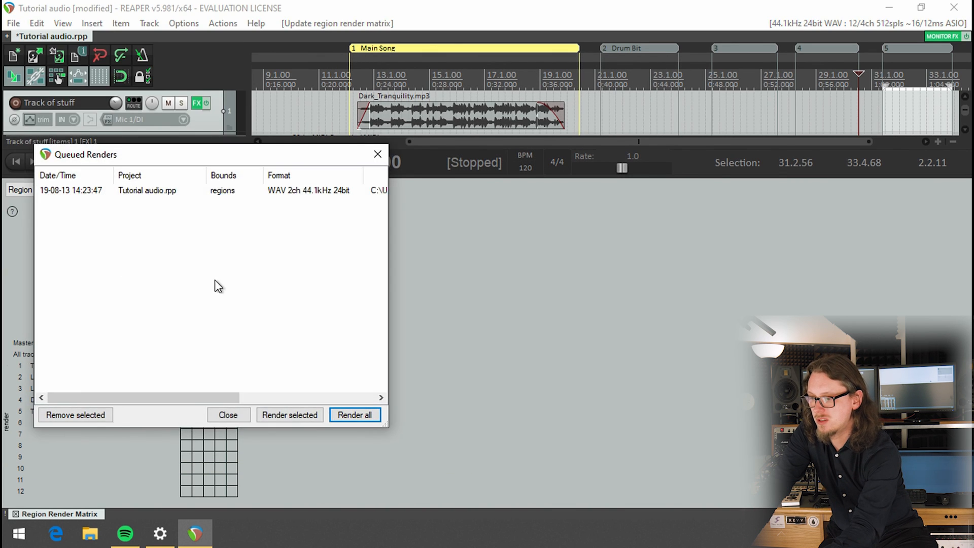
pyautogui.moveTo(387, 424); pyautogui.dragTo(653, 400)
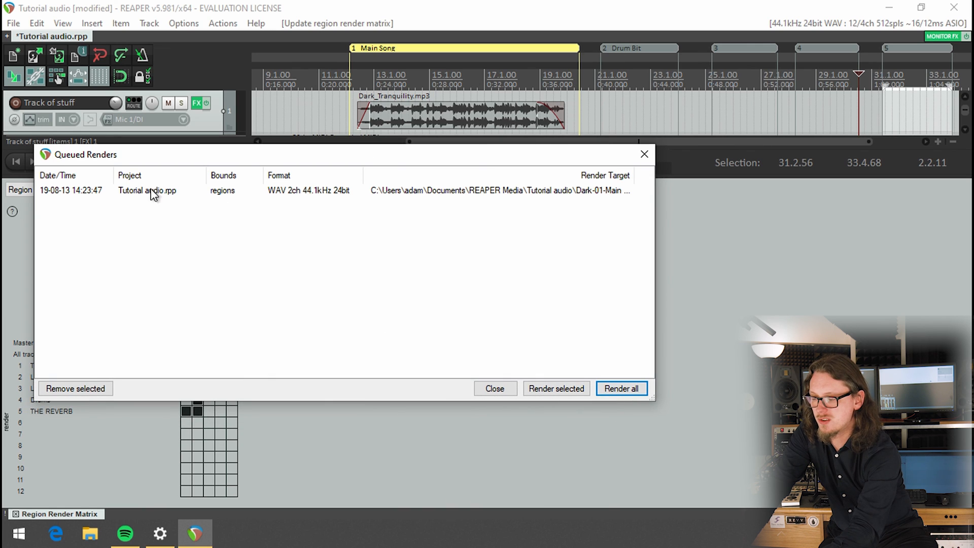